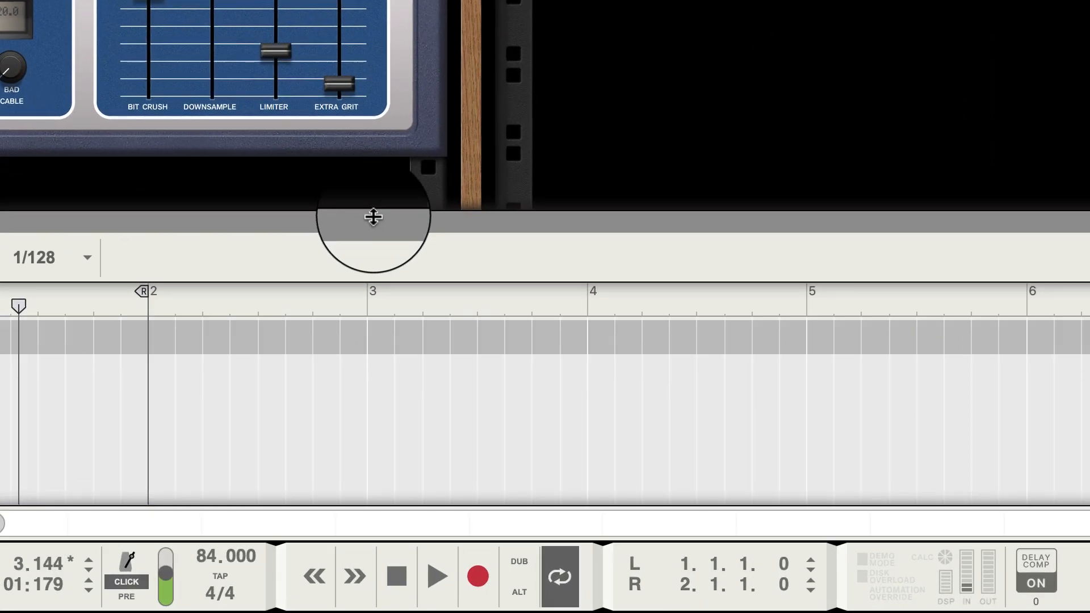
Step: Enlarge the sequencer area by moving its divider with the rack upward
{"action": "left_click_drag", "start_coordinate": [558, 428], "coordinate": [579, 354]}
{"action": "left_click_drag", "start_coordinate": [409, 57], "coordinate": [410, 0]}
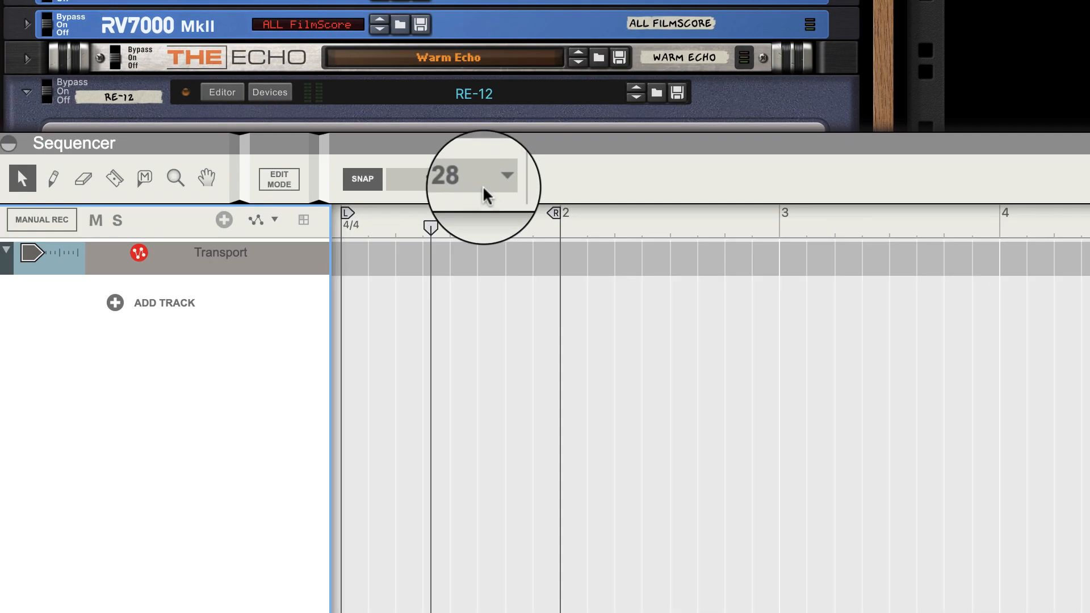
Step: Switch the sequencer's snap value to Bar and return it to 1/128
{"action": "left_click", "coordinate": [486, 195]}
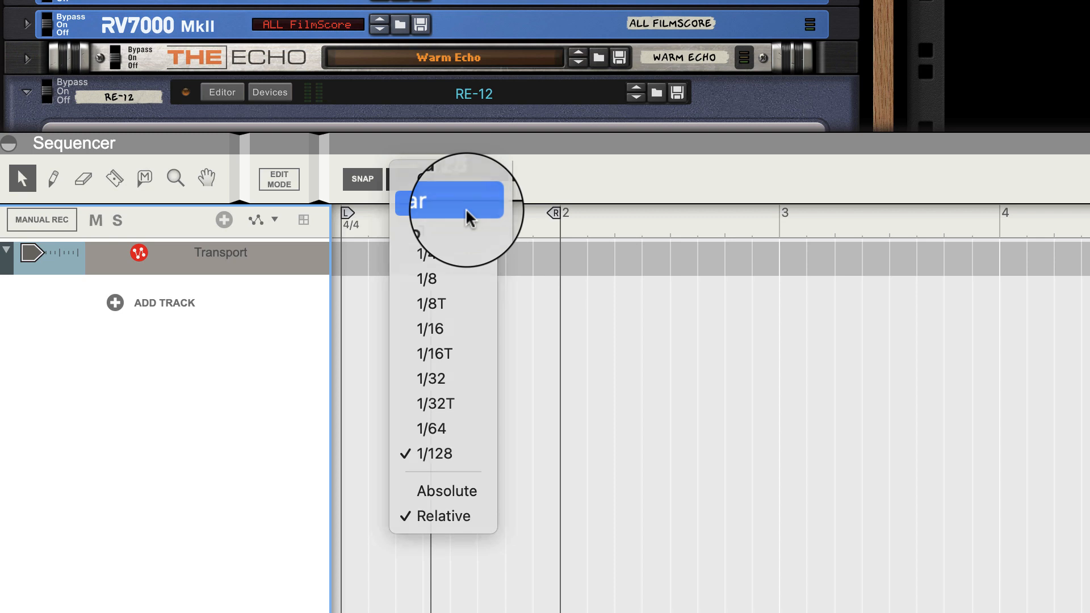
{"action": "left_click", "coordinate": [466, 218]}
{"action": "left_click", "coordinate": [479, 194]}
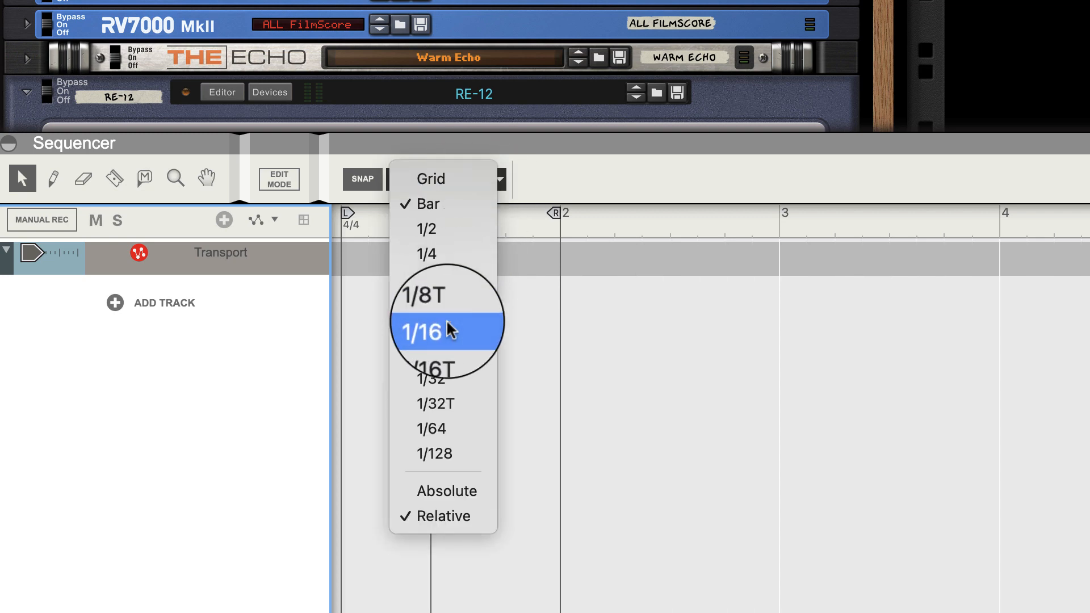
{"action": "left_click", "coordinate": [443, 453]}
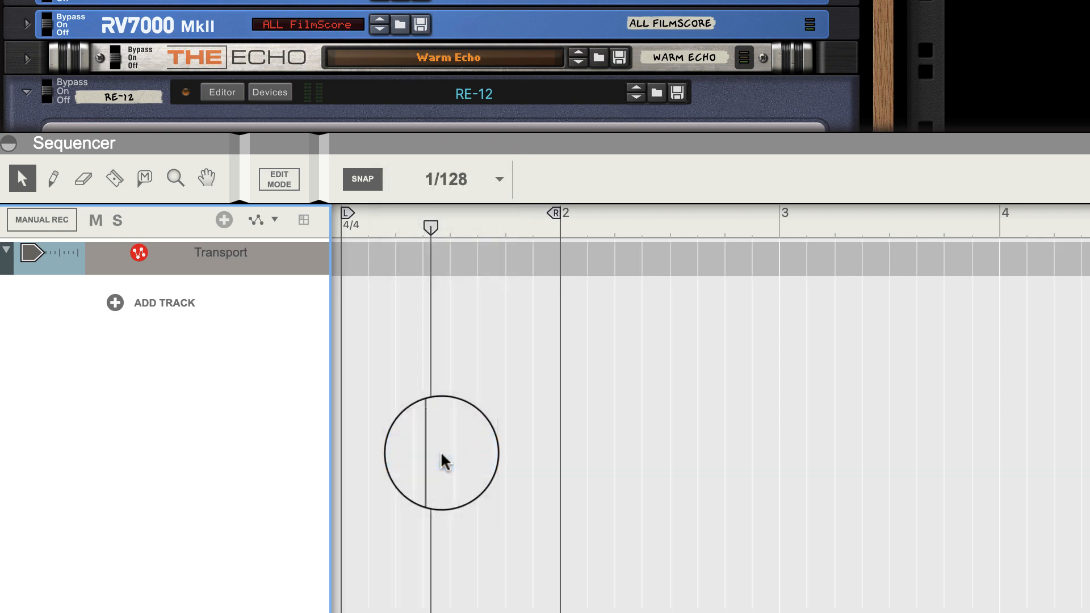
Step: Move the playhead to the song start and place the Sd_707_rebel.wav snare sample on a new audio track near bar 1
{"action": "left_click_drag", "start_coordinate": [430, 228], "coordinate": [267, 250]}
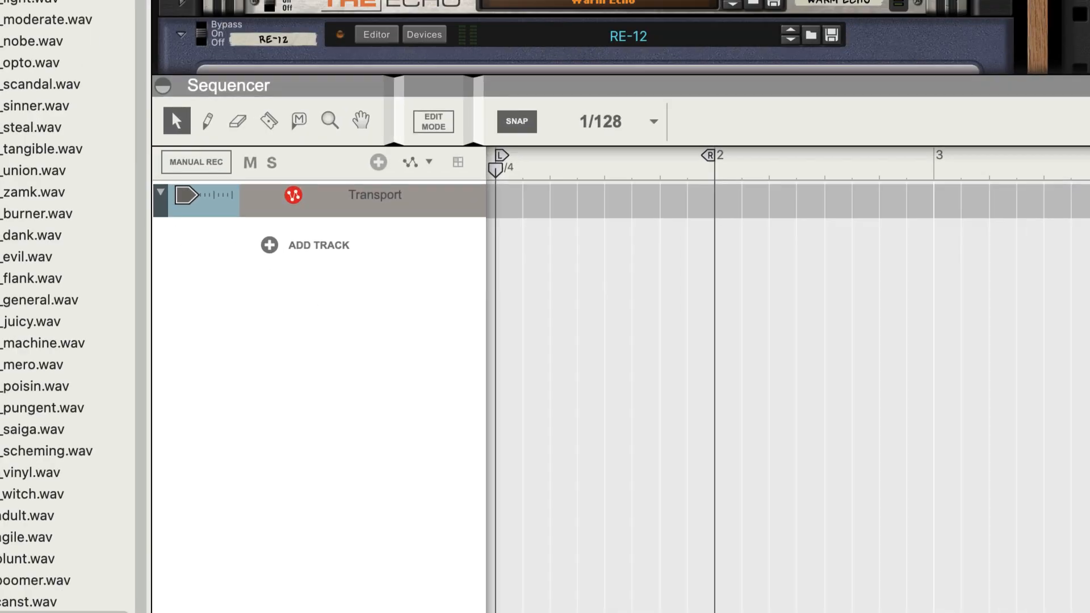
{"action": "left_click_drag", "start_coordinate": [259, 136], "coordinate": [756, 551]}
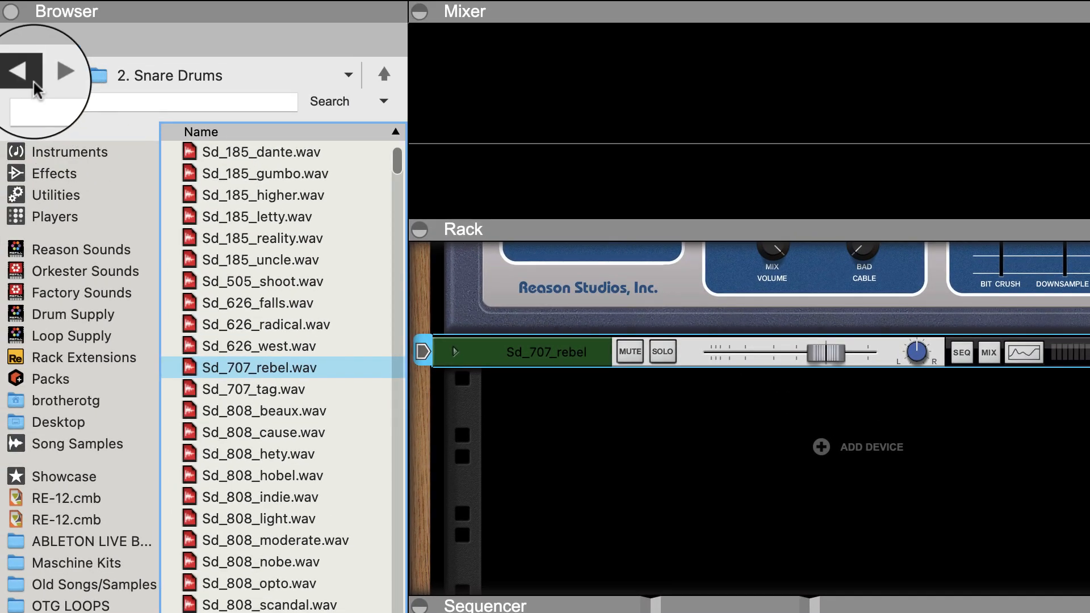
Step: Audition kicks in Drum Supply's Bass Drums folder and place Bd_707_jambe.wav on a new audio track near bar 1
{"action": "left_click", "coordinate": [33, 80]}
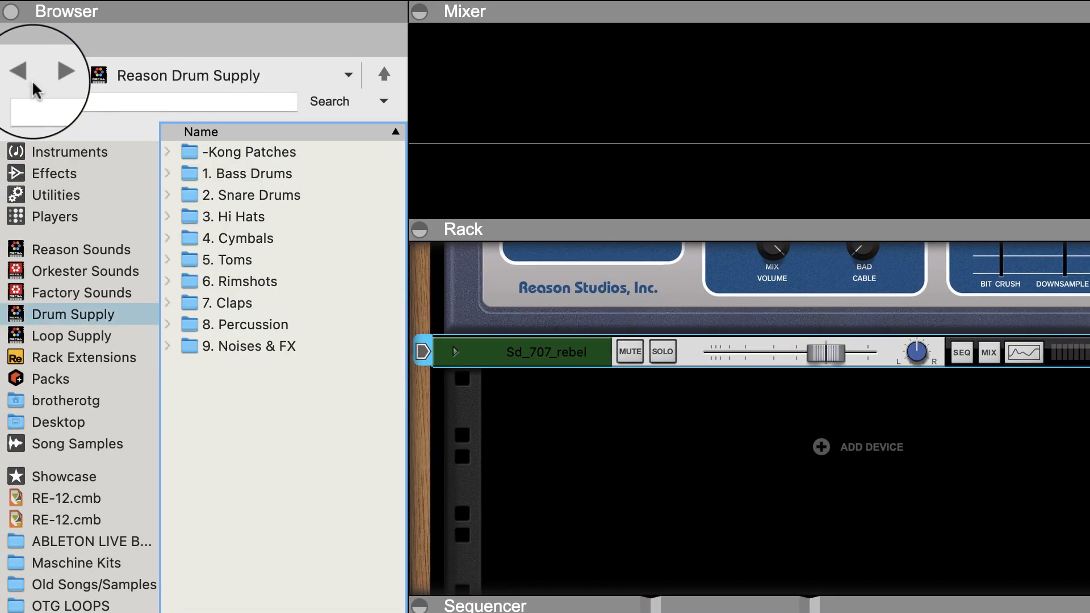
{"action": "left_click", "coordinate": [244, 171]}
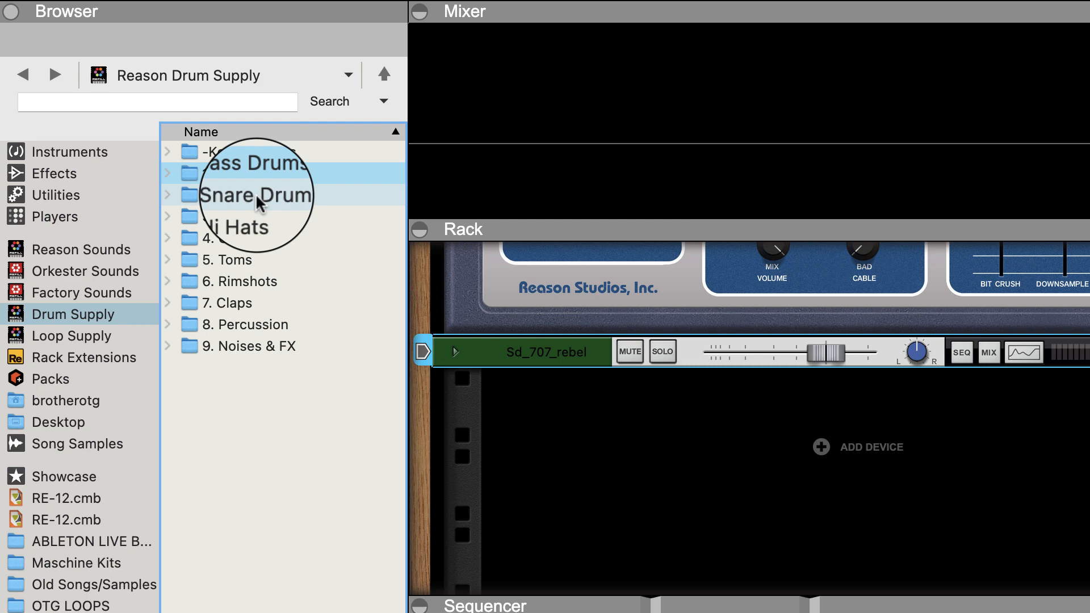
{"action": "double_click", "coordinate": [254, 174]}
{"action": "left_click", "coordinate": [248, 281]}
{"action": "left_click", "coordinate": [245, 302]}
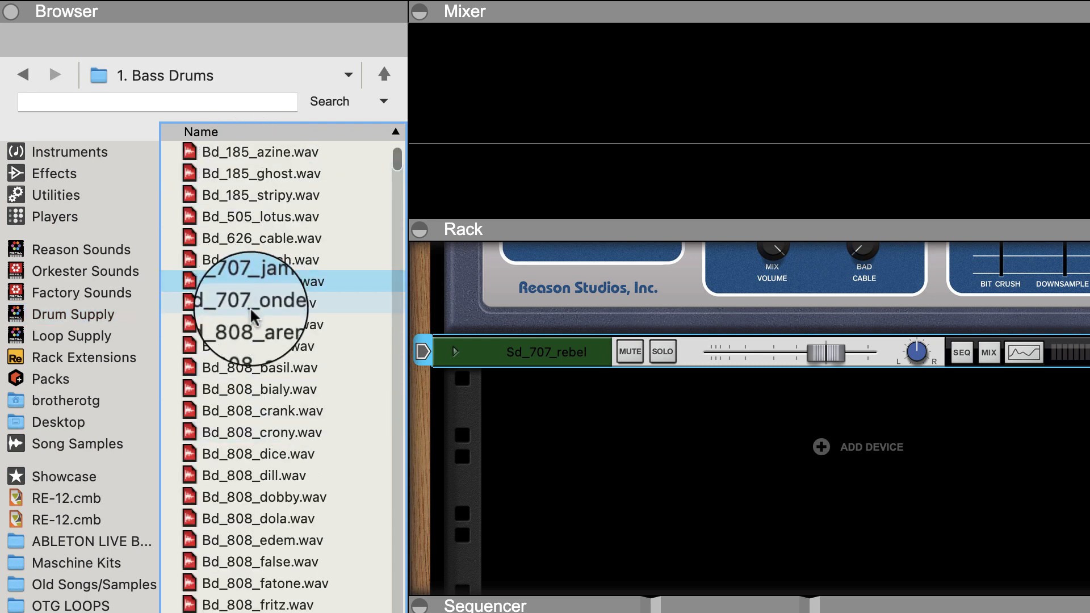
{"action": "left_click", "coordinate": [245, 324]}
{"action": "left_click", "coordinate": [250, 259]}
{"action": "left_click_drag", "start_coordinate": [262, 281], "coordinate": [344, 430]}
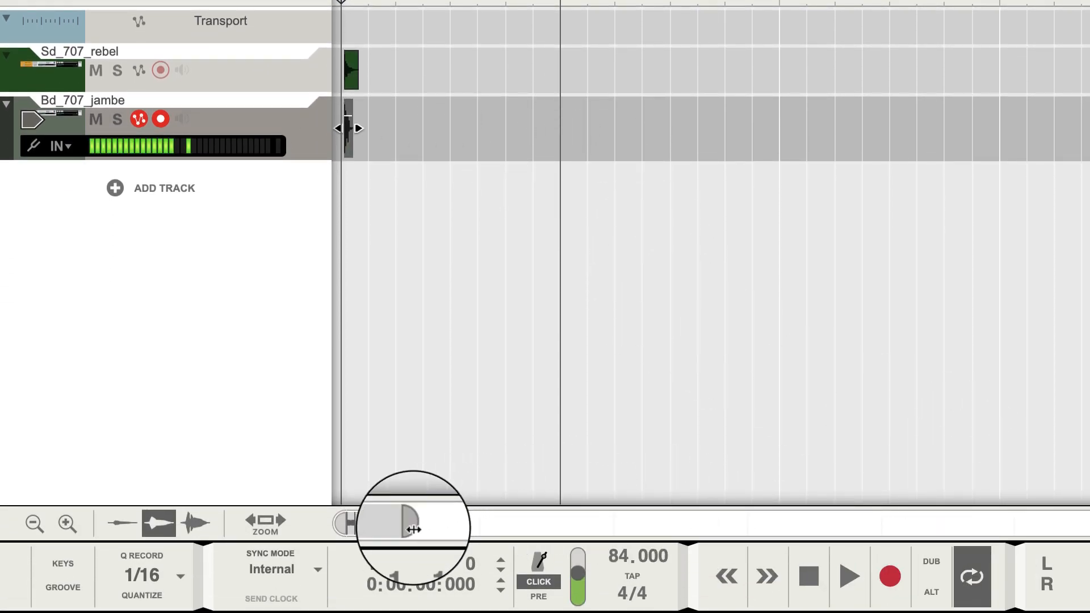
Step: Align the kick clip to the start at 1.1.1.0 and move the snare clip to beat 2 at 1.2.1.0
{"action": "left_click_drag", "start_coordinate": [409, 521], "coordinate": [324, 512]}
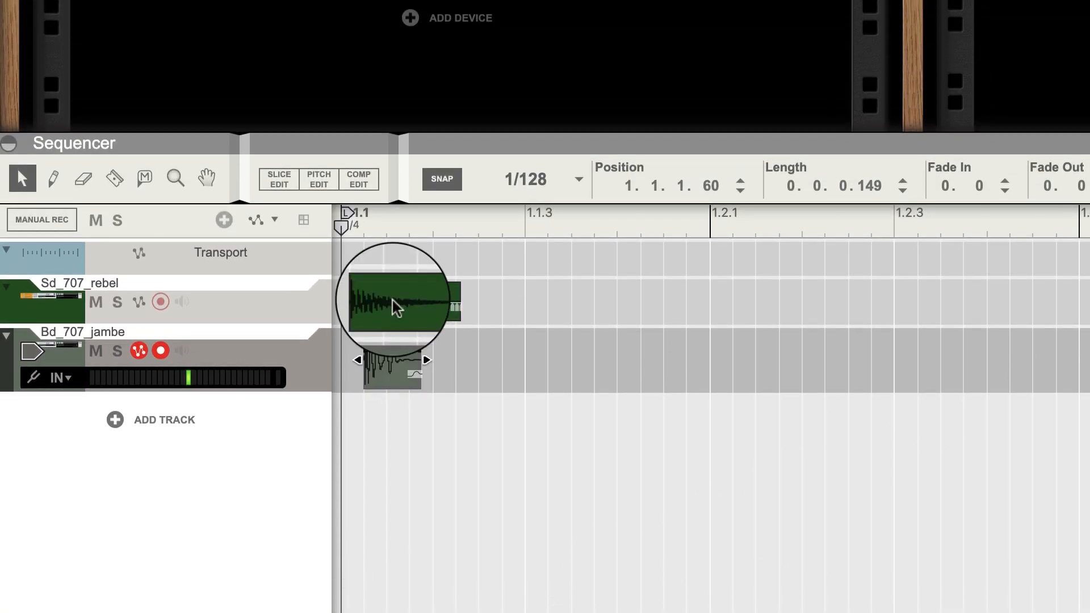
{"action": "left_click_drag", "start_coordinate": [396, 307], "coordinate": [555, 306]}
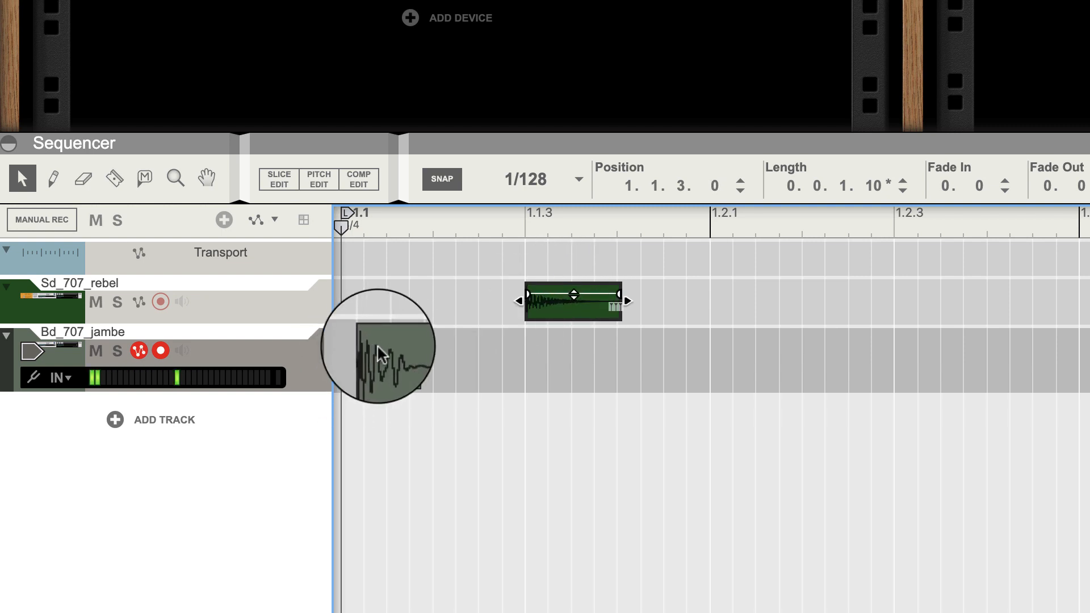
{"action": "left_click_drag", "start_coordinate": [369, 363], "coordinate": [354, 355]}
{"action": "left_click", "coordinate": [564, 295]}
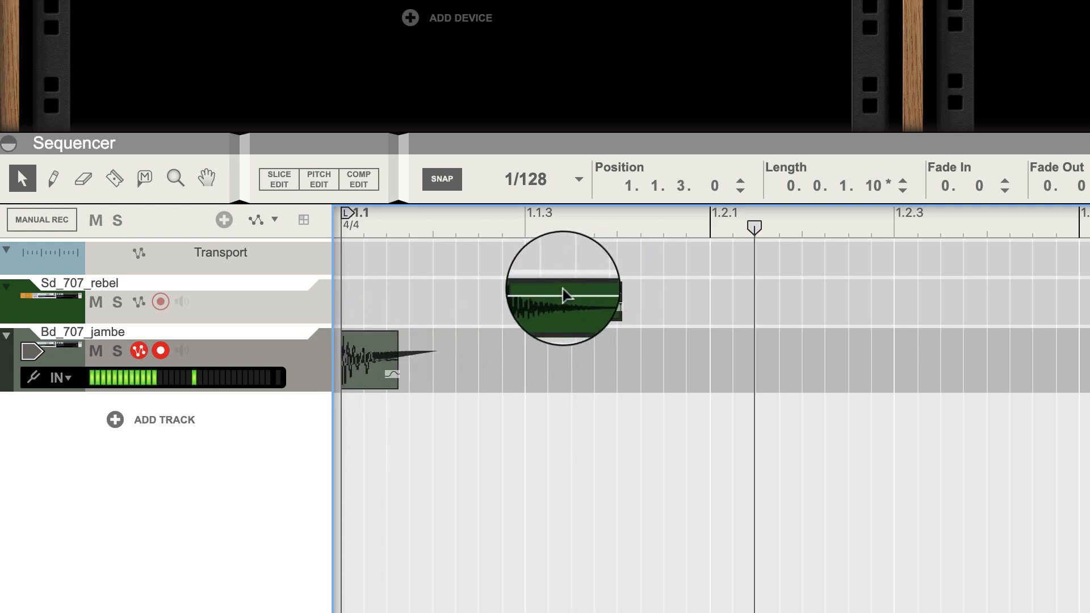
{"action": "left_click_drag", "start_coordinate": [563, 295], "coordinate": [749, 295]}
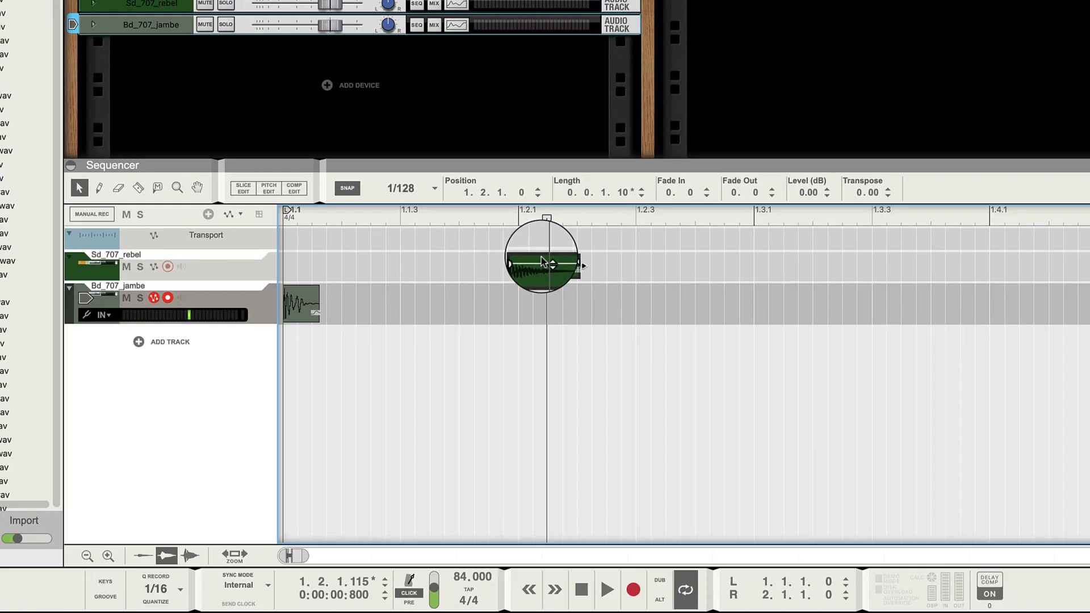
Step: Copy the snare clip to beat 4 at 1.4.1.0 and play the loop
{"action": "right_click", "coordinate": [542, 262]}
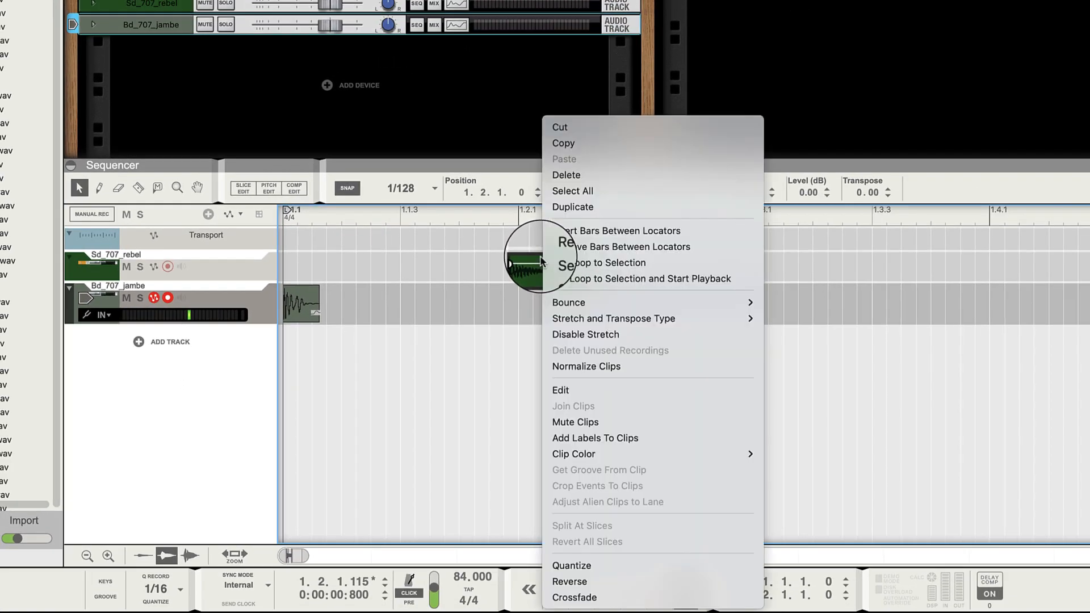
{"action": "left_click", "coordinate": [479, 253]}
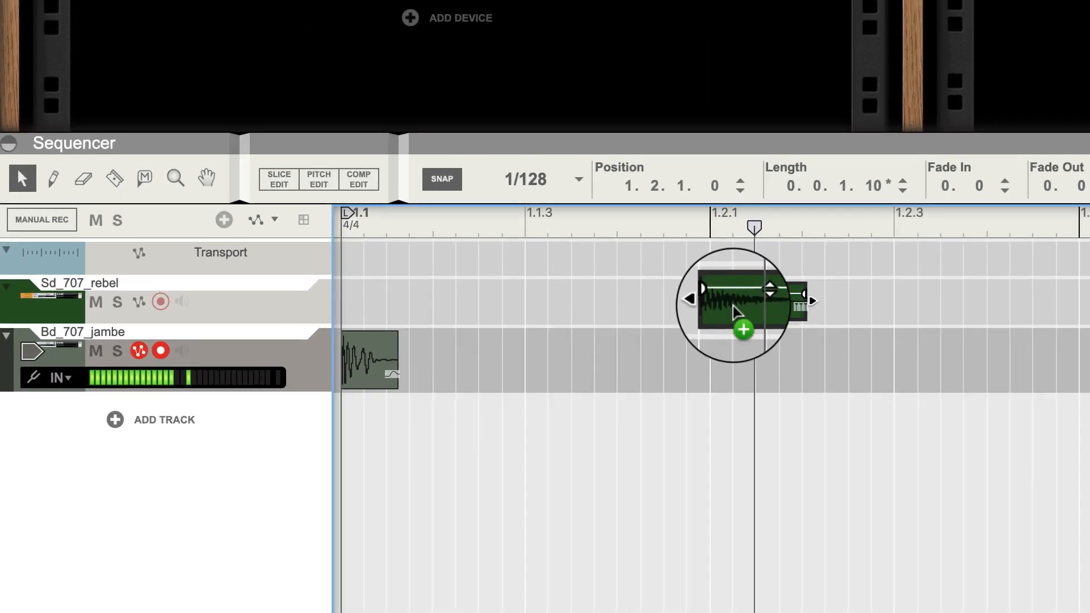
{"action": "left_click_drag", "start_coordinate": [736, 312], "coordinate": [1087, 311]}
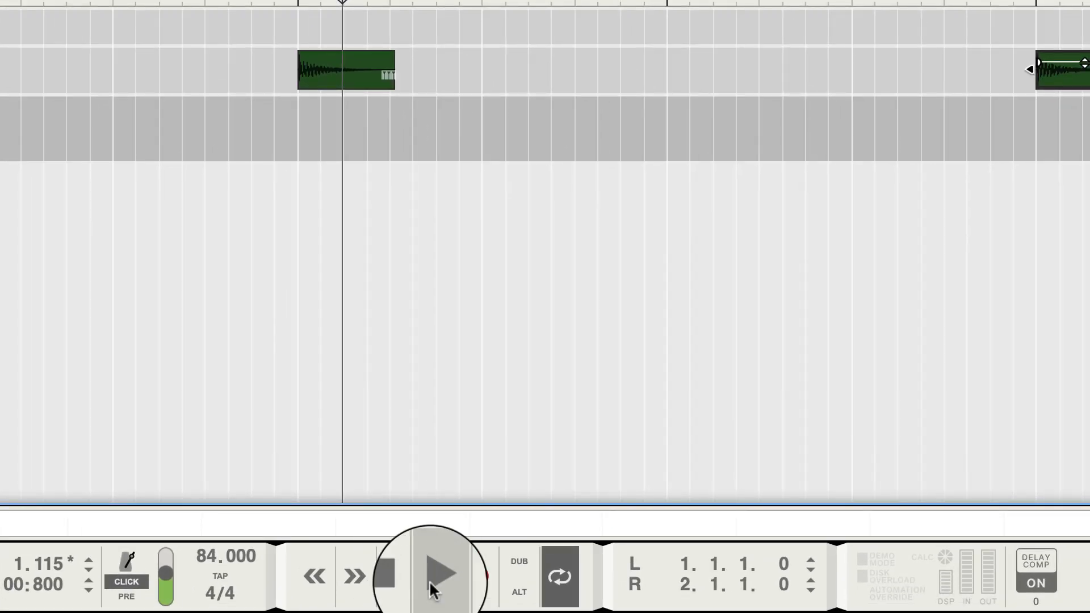
{"action": "left_click", "coordinate": [430, 582]}
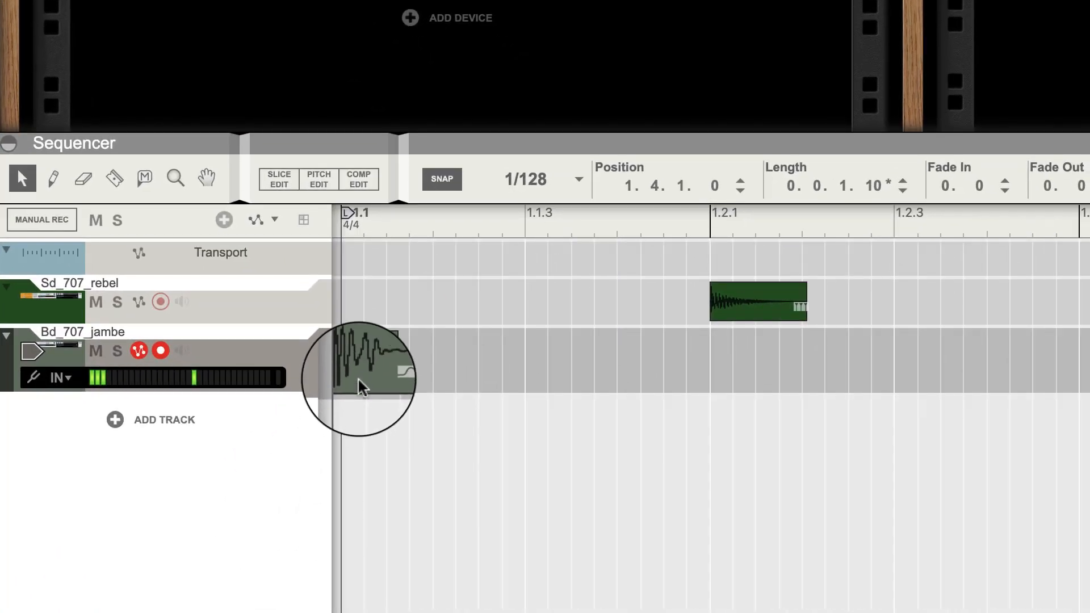
Step: Copy the kick clip to positions 1.1.3.0, 1.3.1.0 and 1.4.3.0 on its track
{"action": "left_click", "coordinate": [358, 378]}
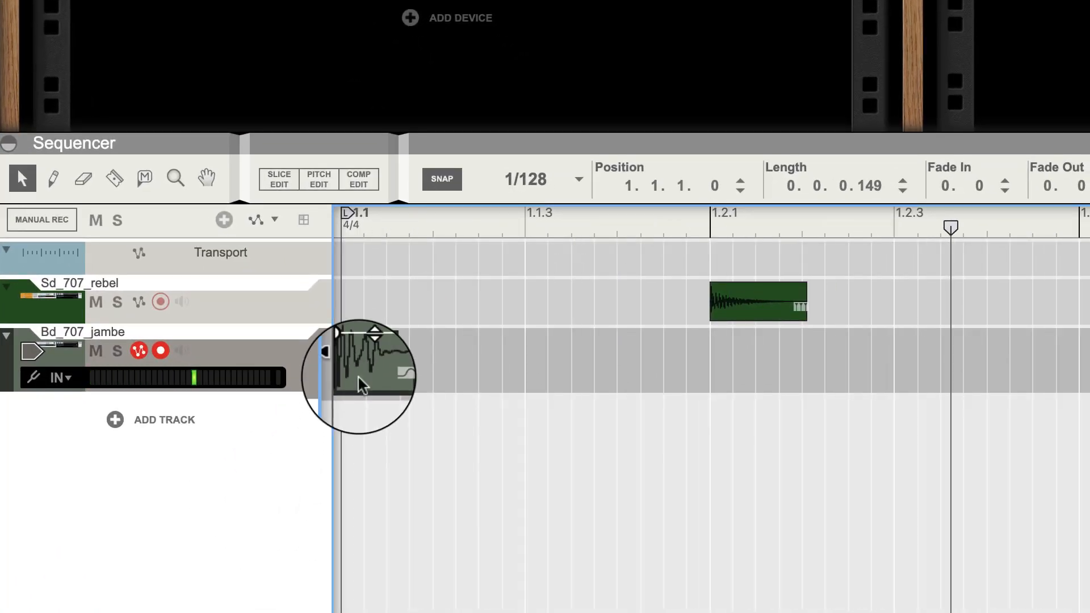
{"action": "left_click_drag", "start_coordinate": [361, 384], "coordinate": [543, 402]}
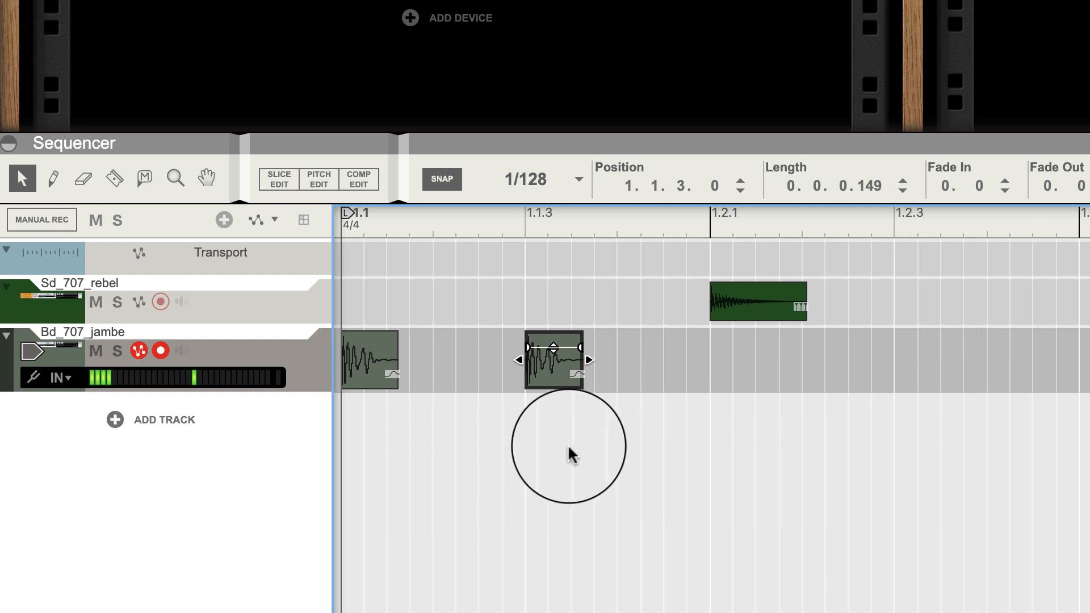
{"action": "left_click_drag", "start_coordinate": [548, 382], "coordinate": [1089, 409]}
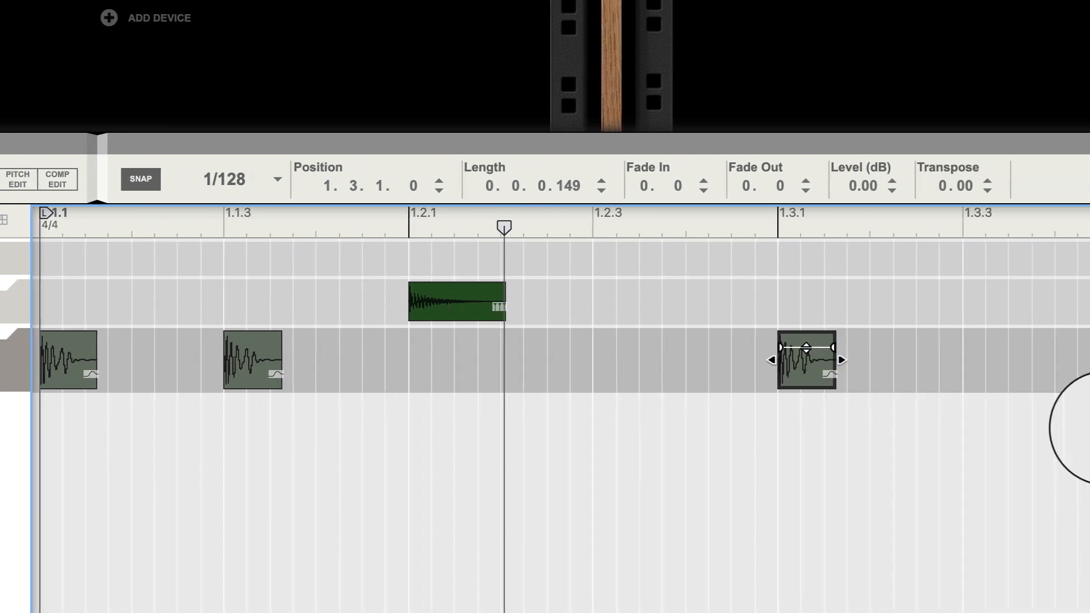
{"action": "left_click_drag", "start_coordinate": [692, 380], "coordinate": [693, 378]}
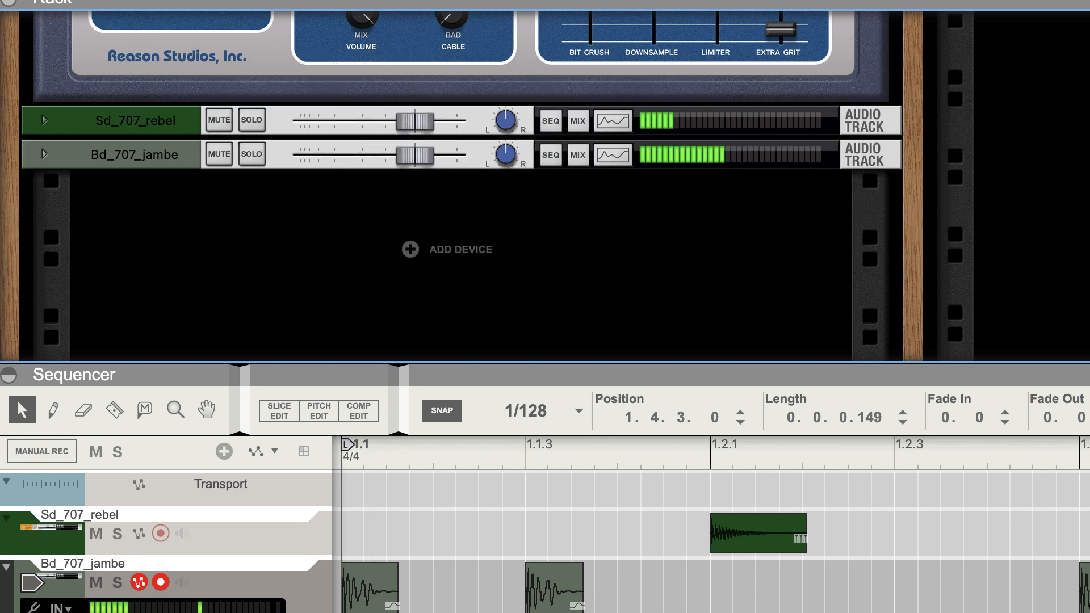
Step: Examine the mixer's channel faders, sends and inserts, view the rack full size, and return to the rack and sequencer layout
{"action": "key", "text": "F5"}
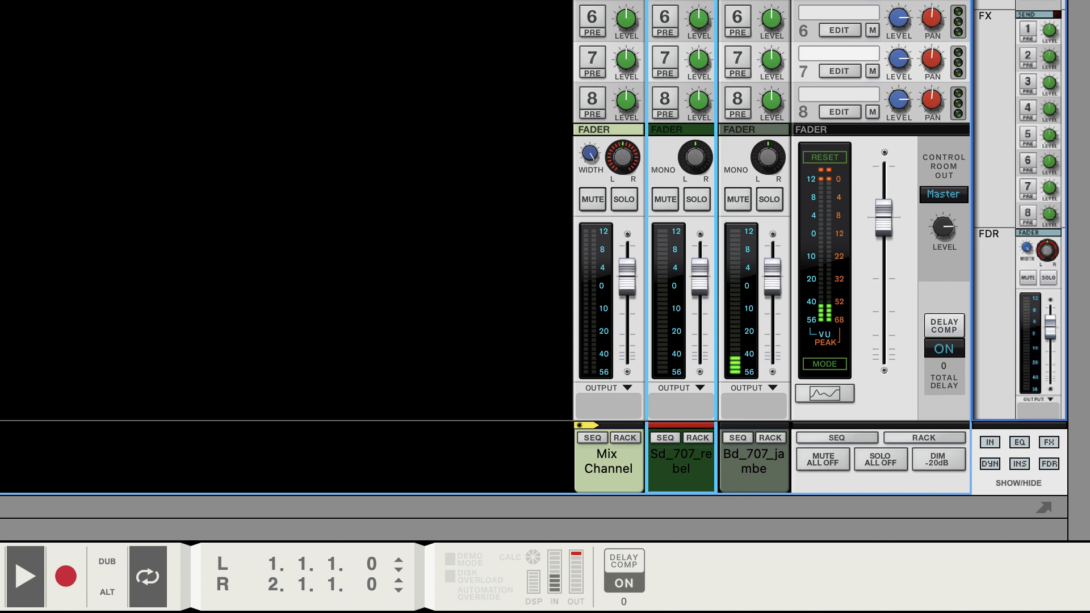
{"action": "scroll", "coordinate": [772, 210], "scroll_direction": "up", "scroll_amount": 5}
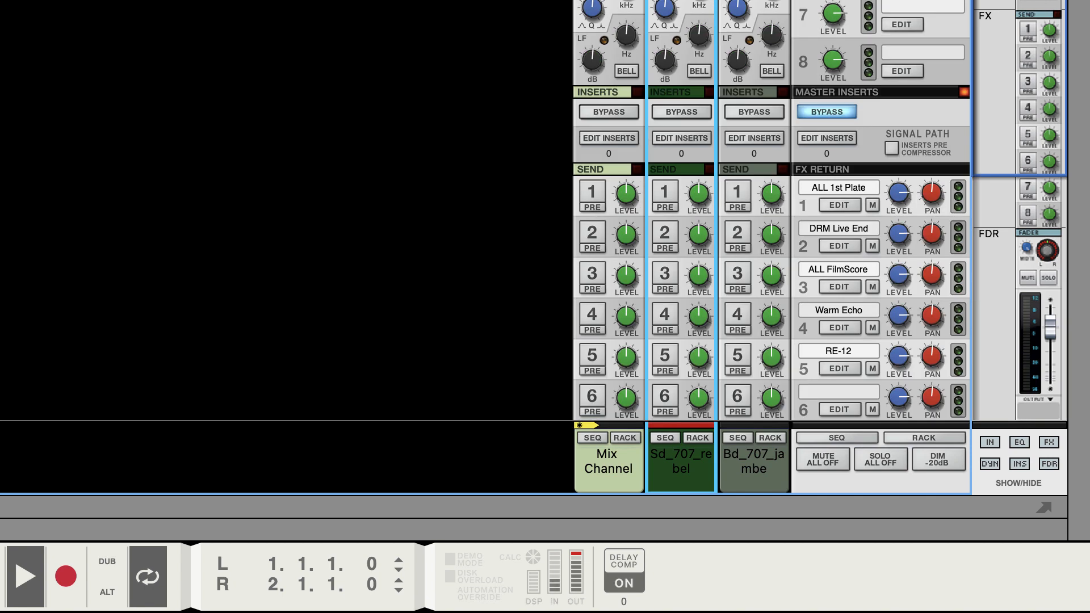
{"action": "scroll", "coordinate": [772, 210], "scroll_direction": "up", "scroll_amount": 2}
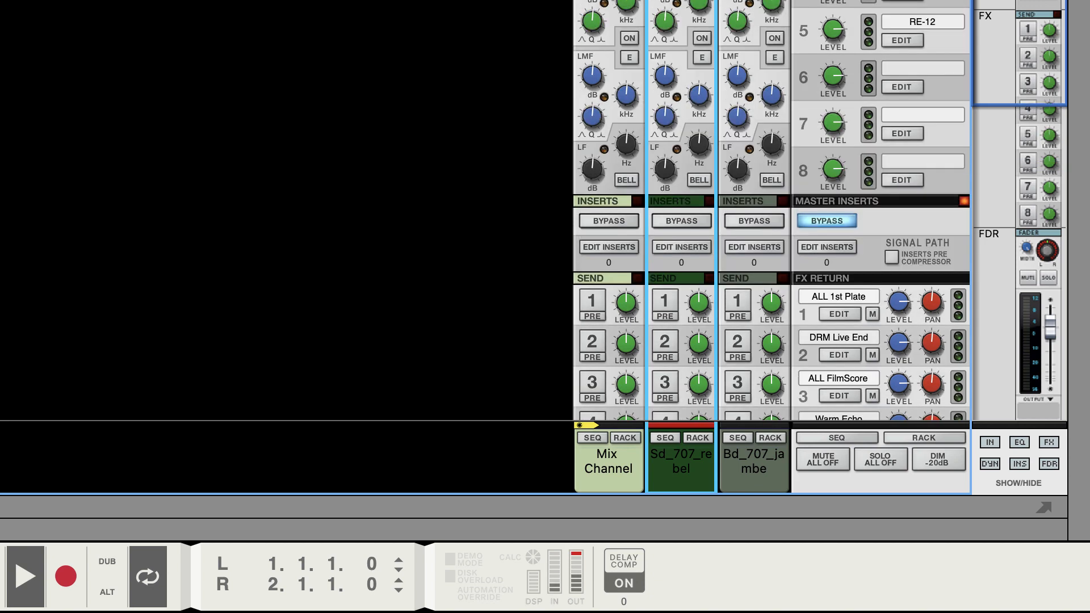
{"action": "scroll", "coordinate": [772, 210], "scroll_direction": "down", "scroll_amount": 9}
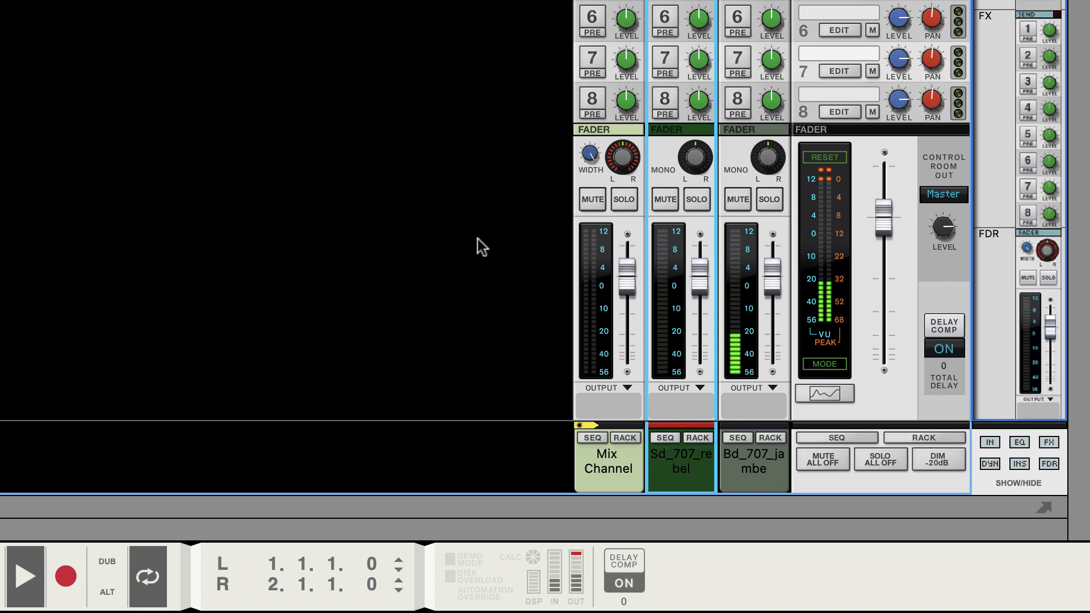
{"action": "key", "text": "F6"}
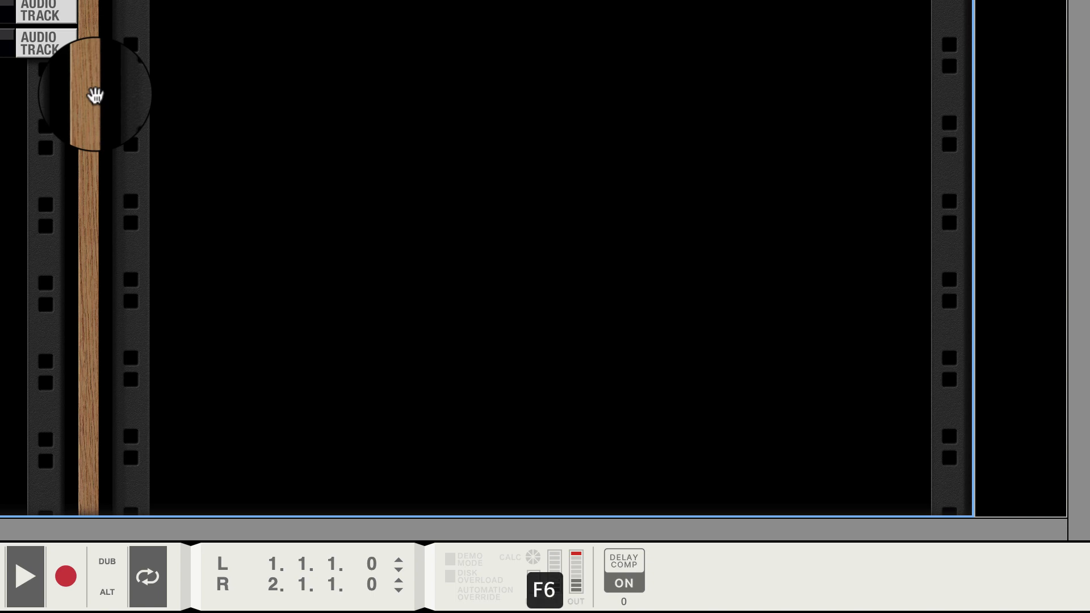
{"action": "key", "text": "F6"}
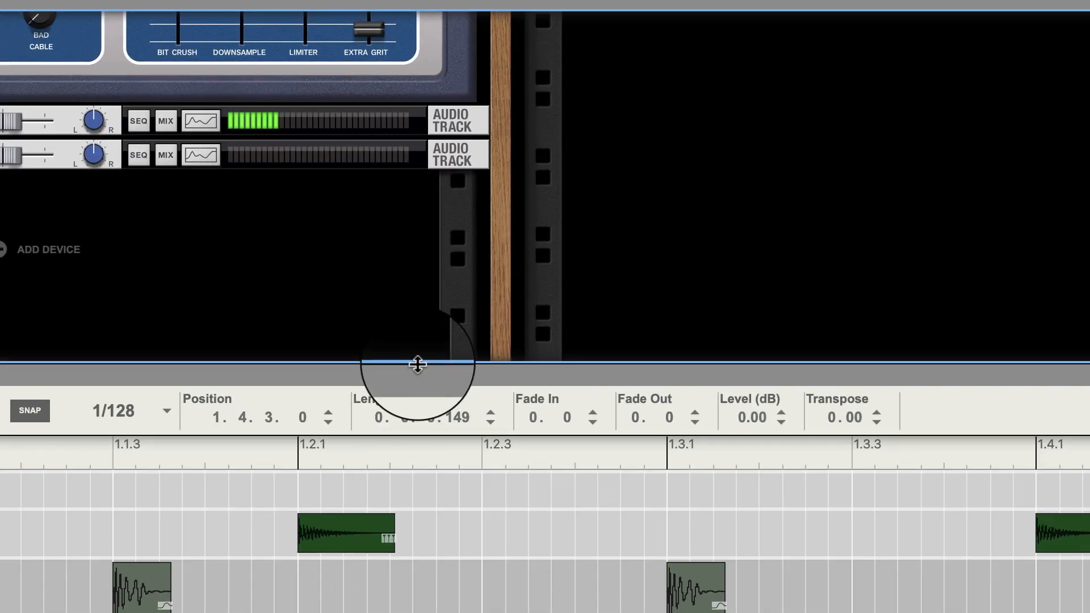
Step: Add the Cymatics Euphoria 92 BPM loop from OTG LOOPS on a new audio track at 1.1.1.0 and lower its volume
{"action": "left_click_drag", "start_coordinate": [418, 364], "coordinate": [448, 207]}
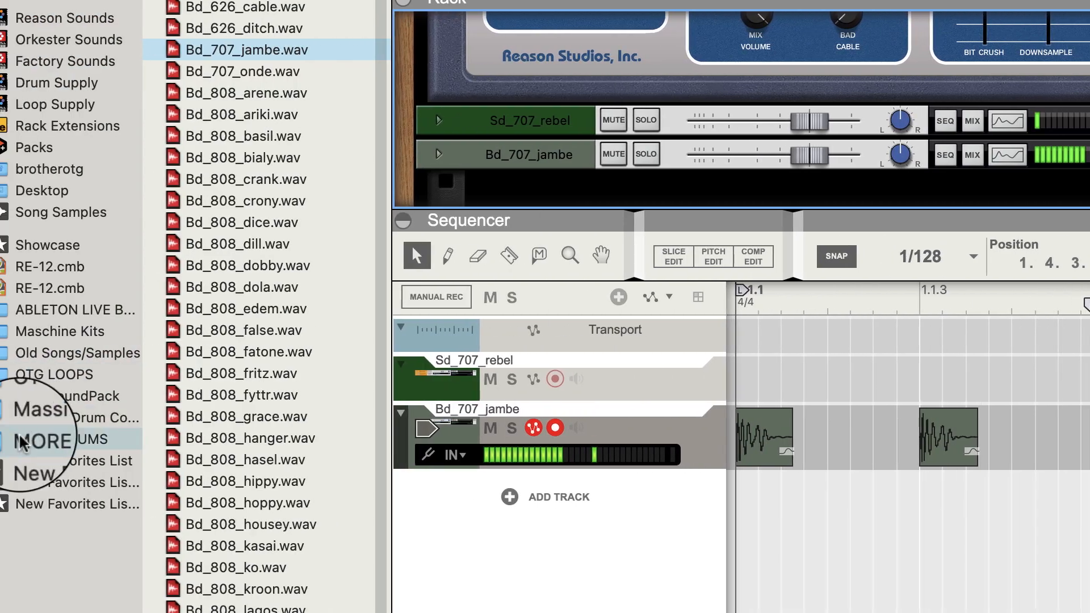
{"action": "left_click", "coordinate": [52, 380]}
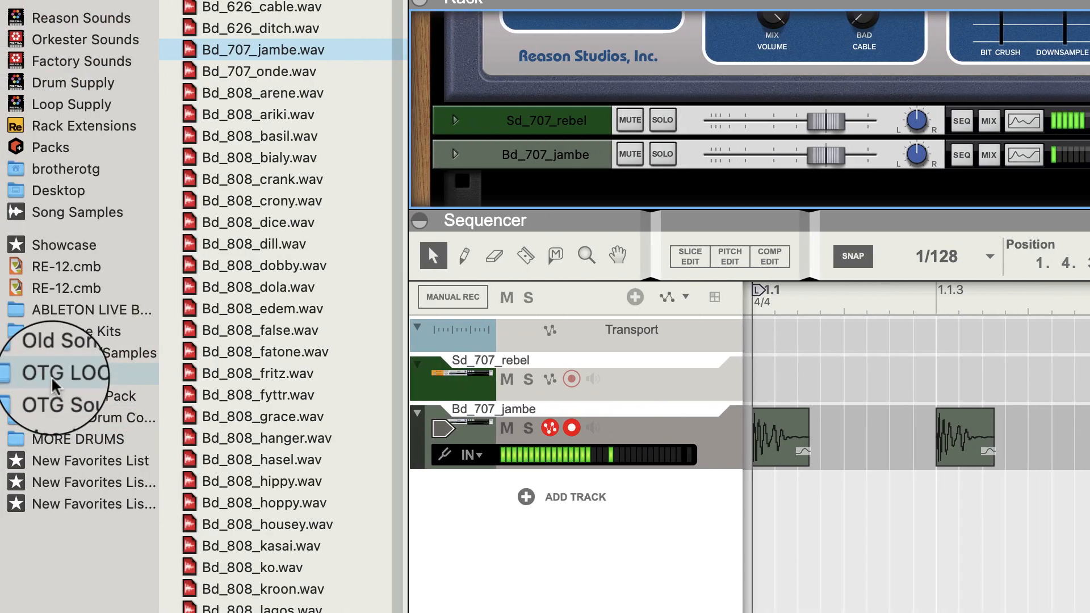
{"action": "left_click", "coordinate": [255, 223]}
{"action": "double_click", "coordinate": [257, 313]}
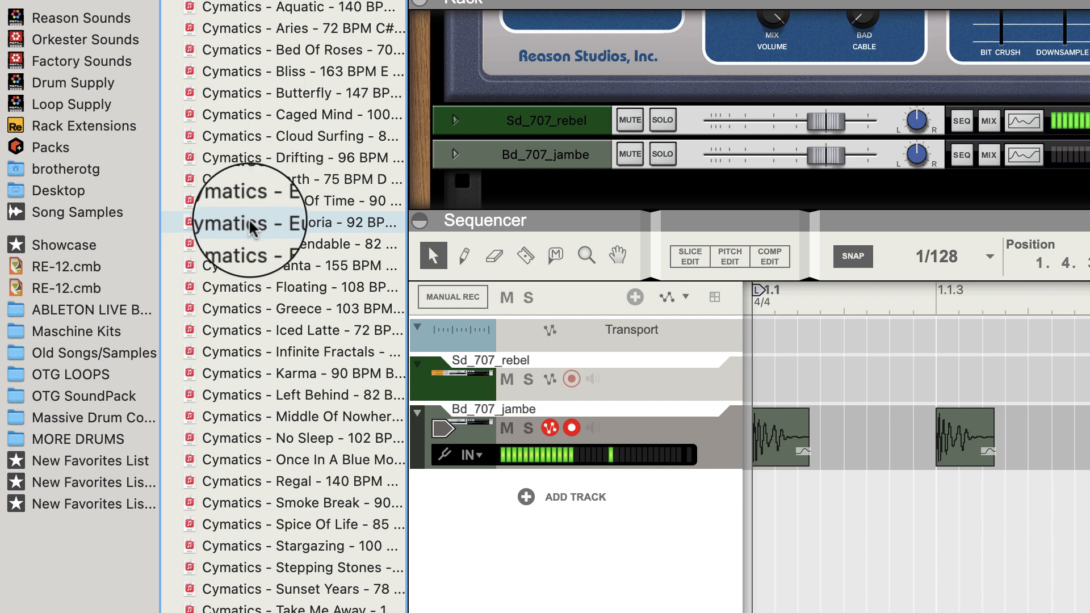
{"action": "left_click", "coordinate": [251, 223]}
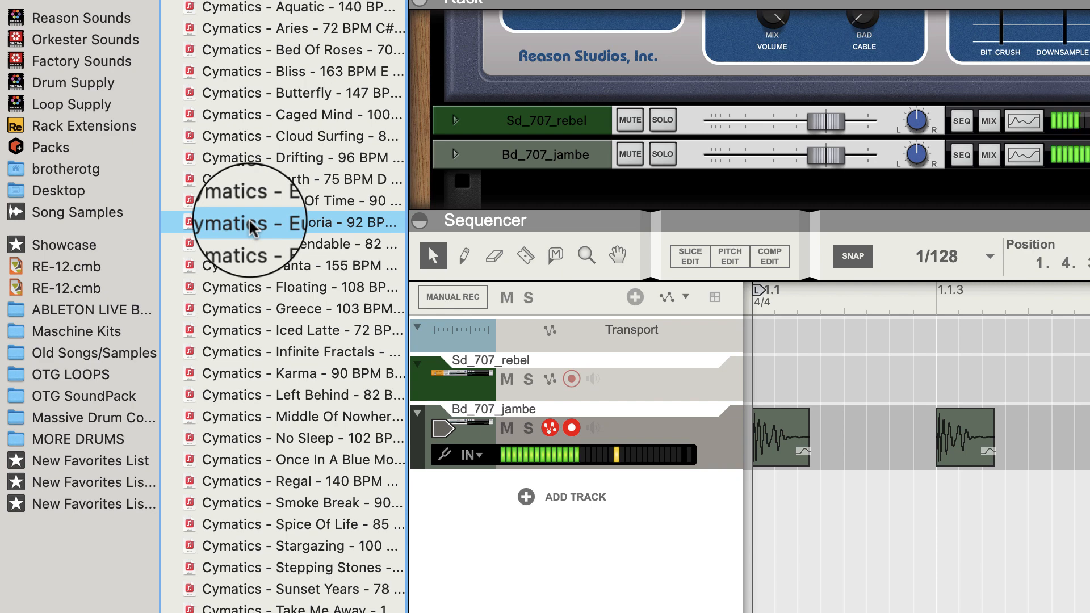
{"action": "left_click_drag", "start_coordinate": [250, 224], "coordinate": [761, 533]}
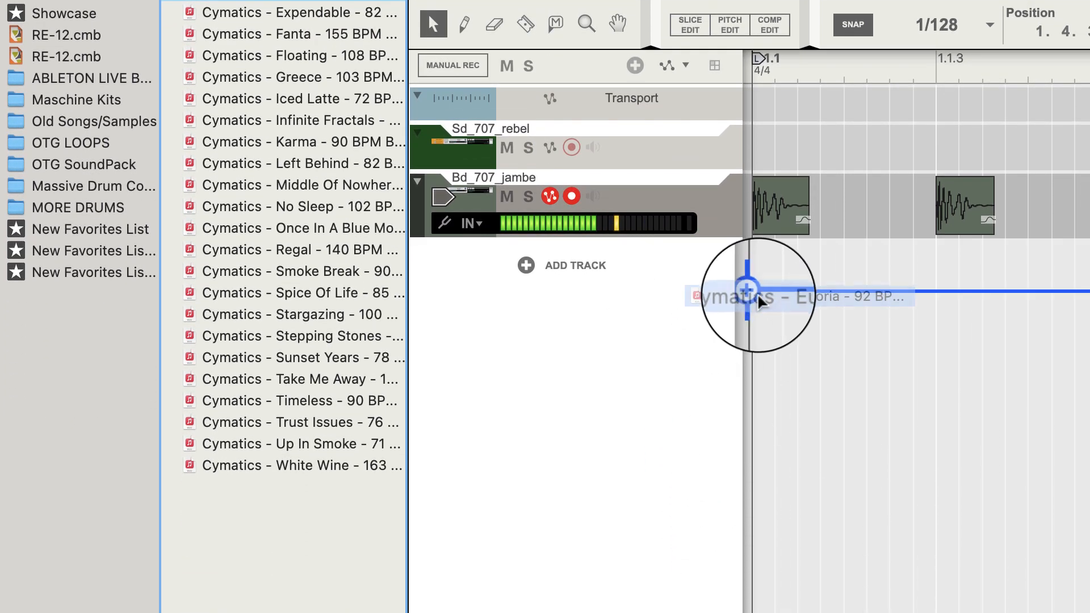
{"action": "mouse_move", "coordinate": [760, 300]}
{"action": "left_mouse_down"}
{"action": "mouse_move", "coordinate": [734, 296]}
{"action": "mouse_move", "coordinate": [754, 287]}
{"action": "left_mouse_up"}
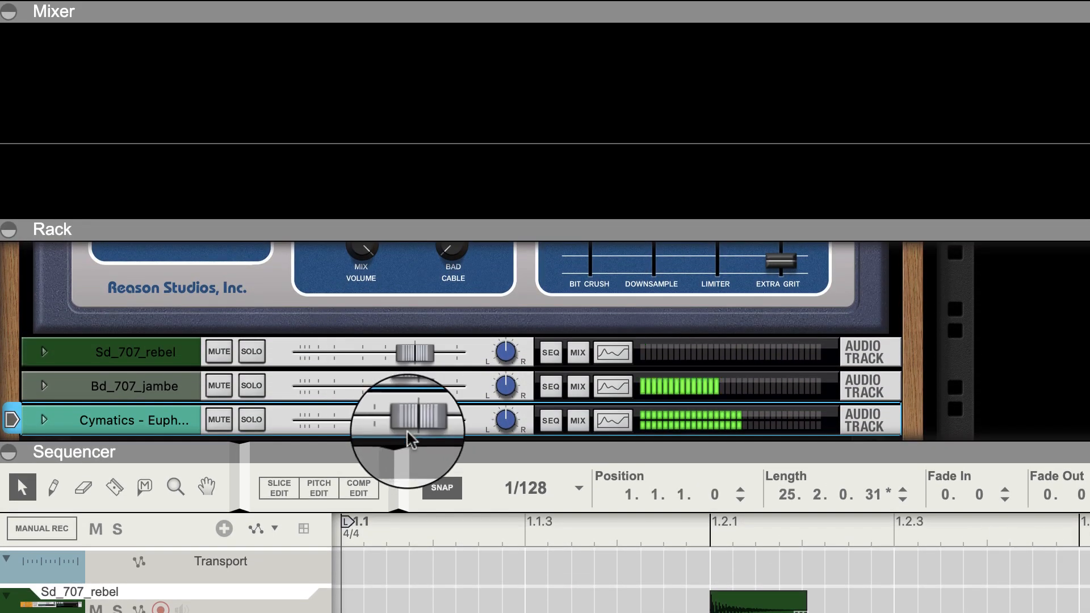
{"action": "left_click_drag", "start_coordinate": [406, 423], "coordinate": [343, 427]}
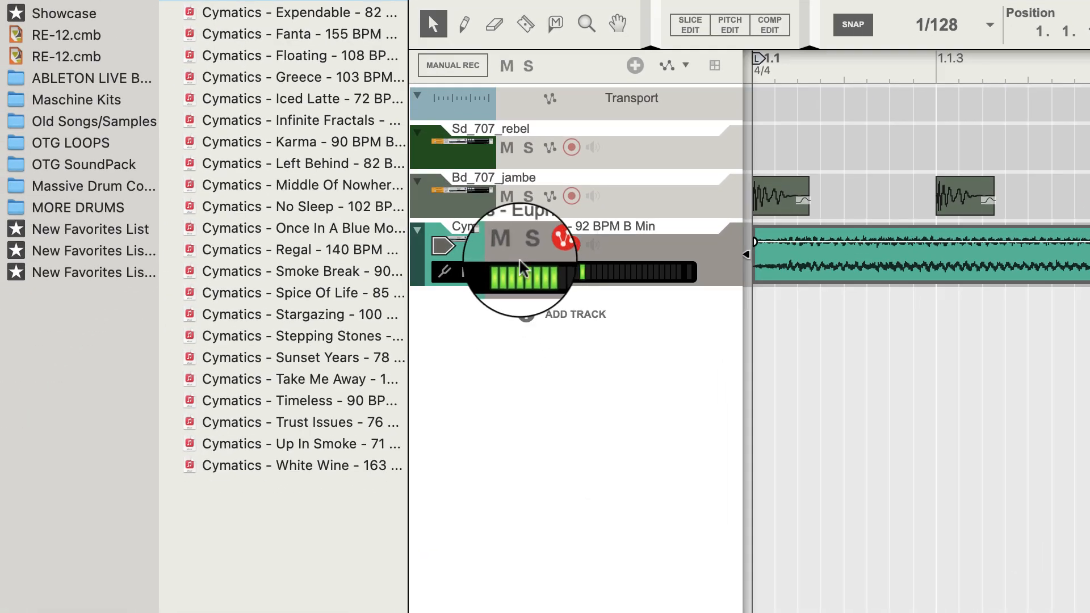
Step: Mute the Cymatics Euphoria audio track and widen the timeline range to cover about 12 bars
{"action": "left_click", "coordinate": [509, 251]}
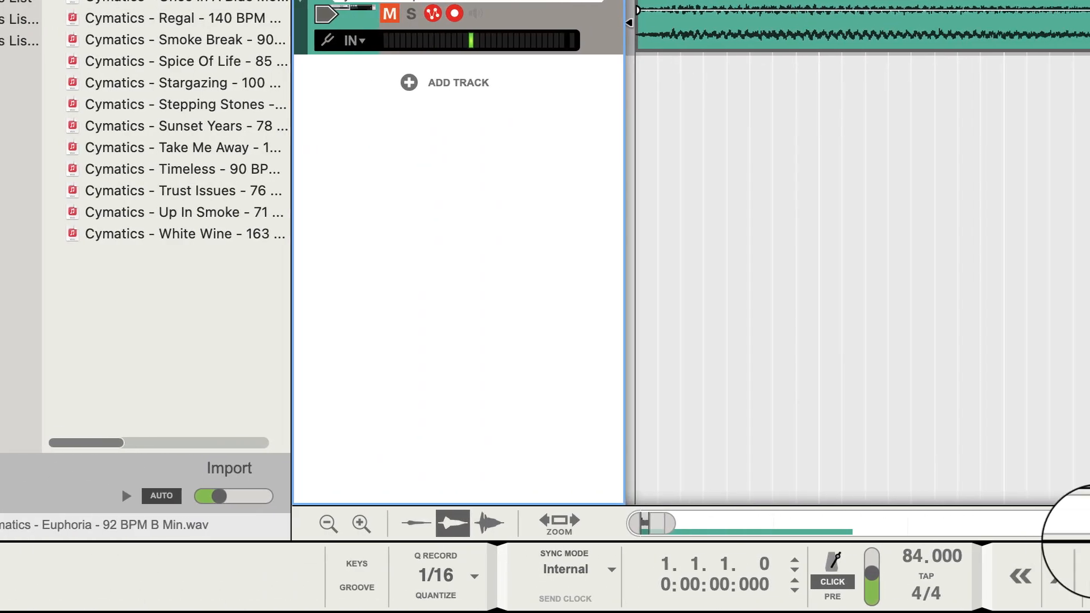
{"action": "left_click", "coordinate": [397, 574]}
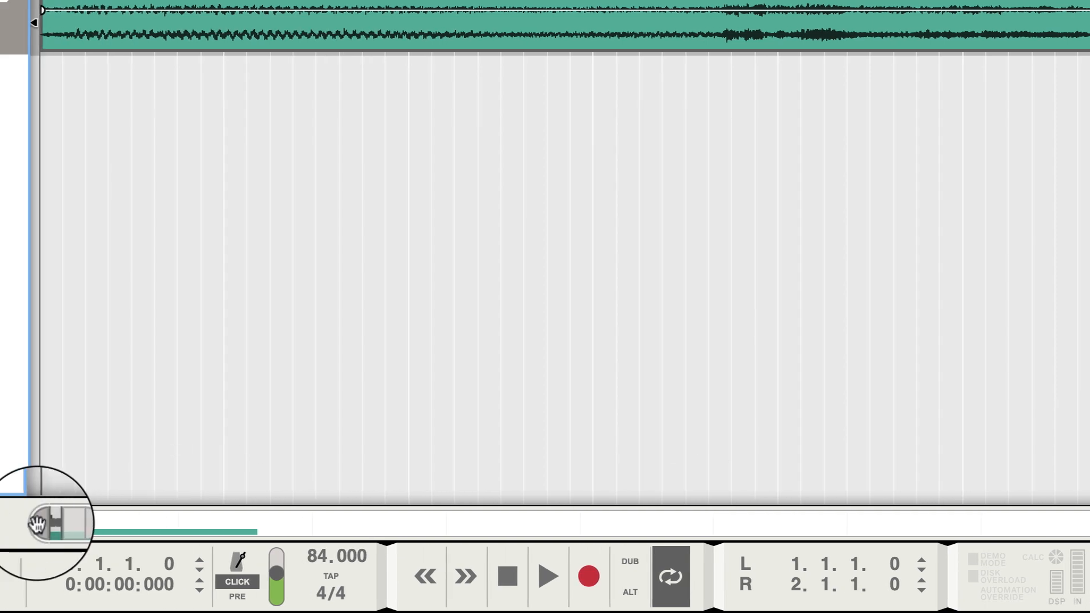
{"action": "left_click_drag", "start_coordinate": [76, 519], "coordinate": [226, 515]}
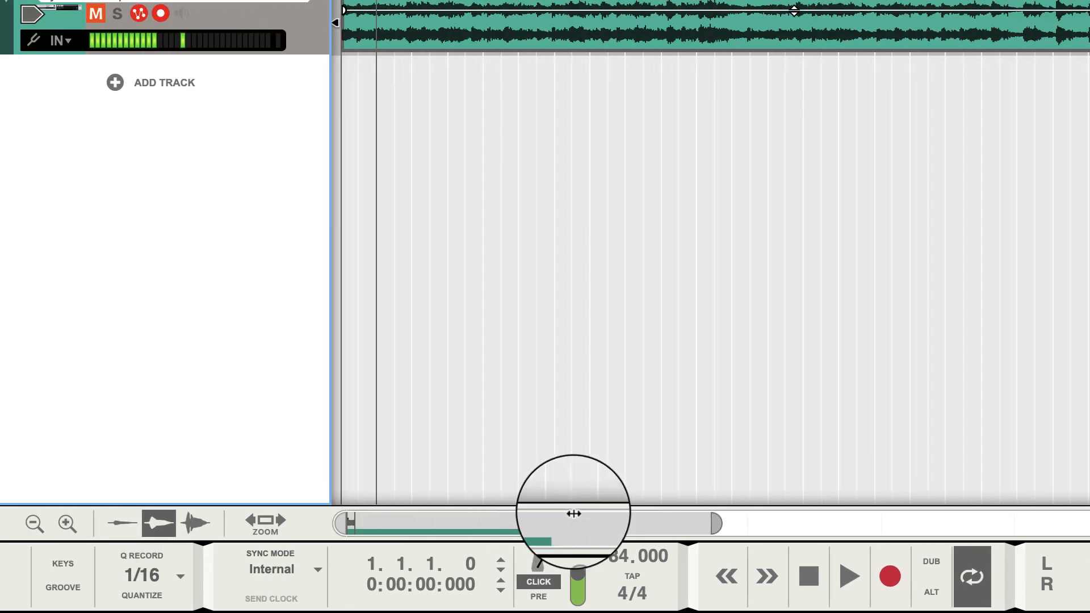
{"action": "left_click_drag", "start_coordinate": [573, 514], "coordinate": [543, 509]}
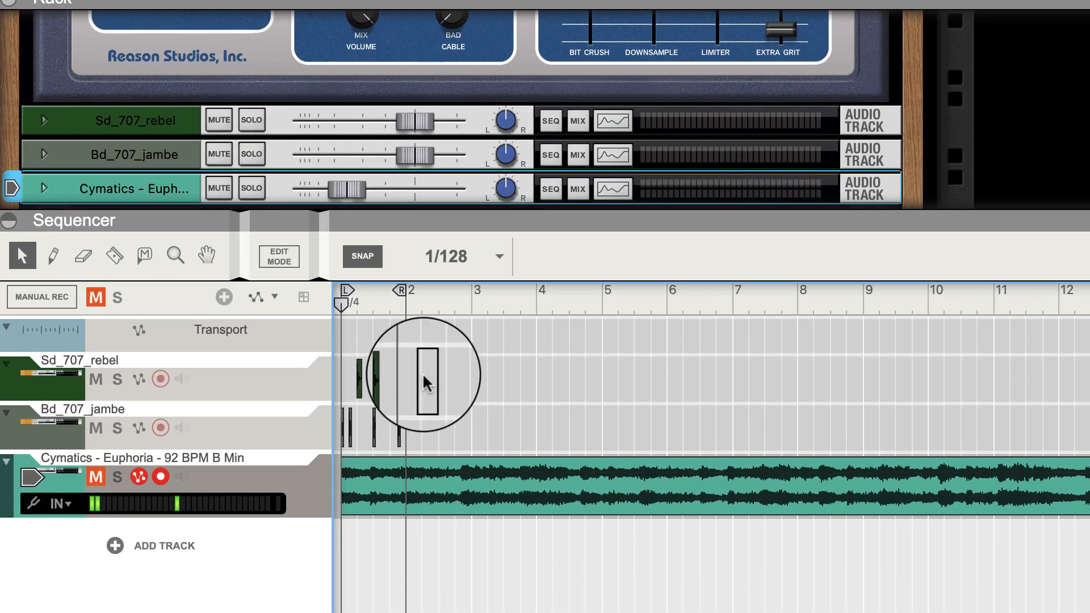
Step: Set the sequencer snap to Bar and copy the first bar's snare and kick clips to bars 2 and 3
{"action": "left_click_drag", "start_coordinate": [424, 381], "coordinate": [329, 425]}
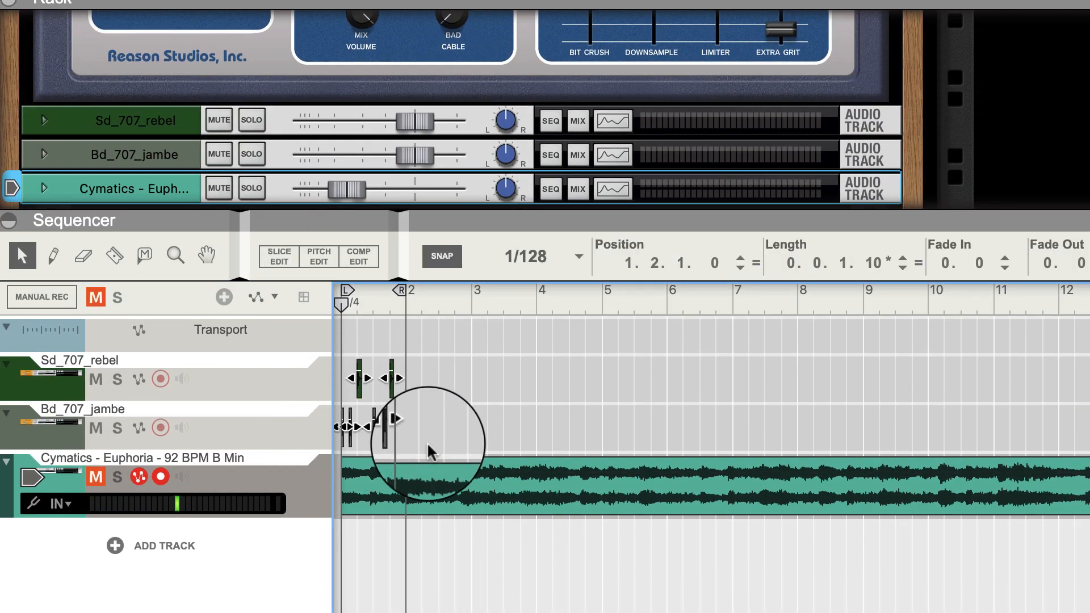
{"action": "left_click", "coordinate": [579, 256]}
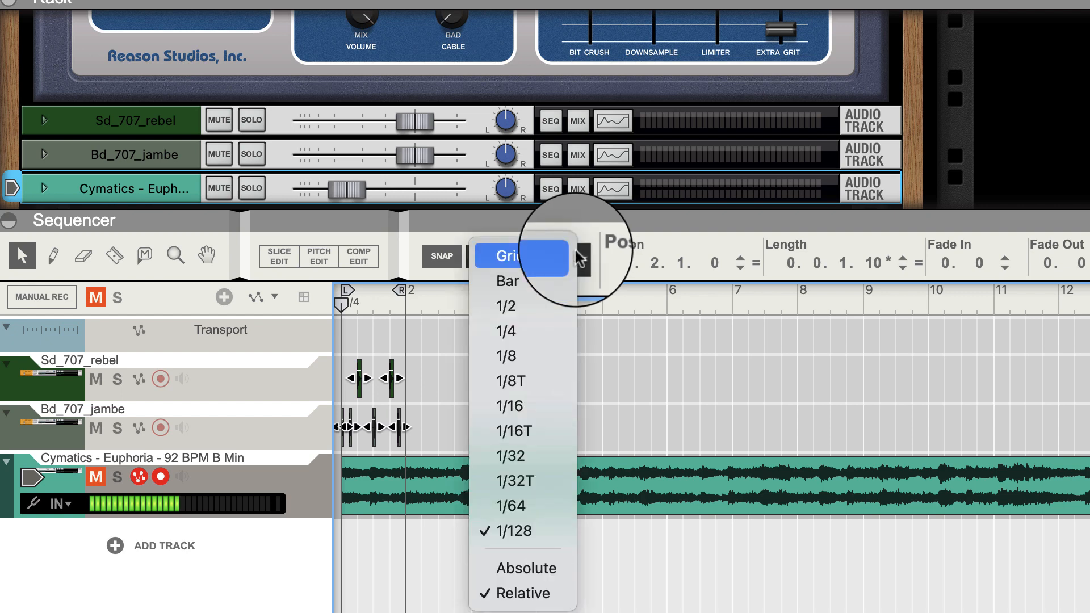
{"action": "left_click", "coordinate": [561, 292]}
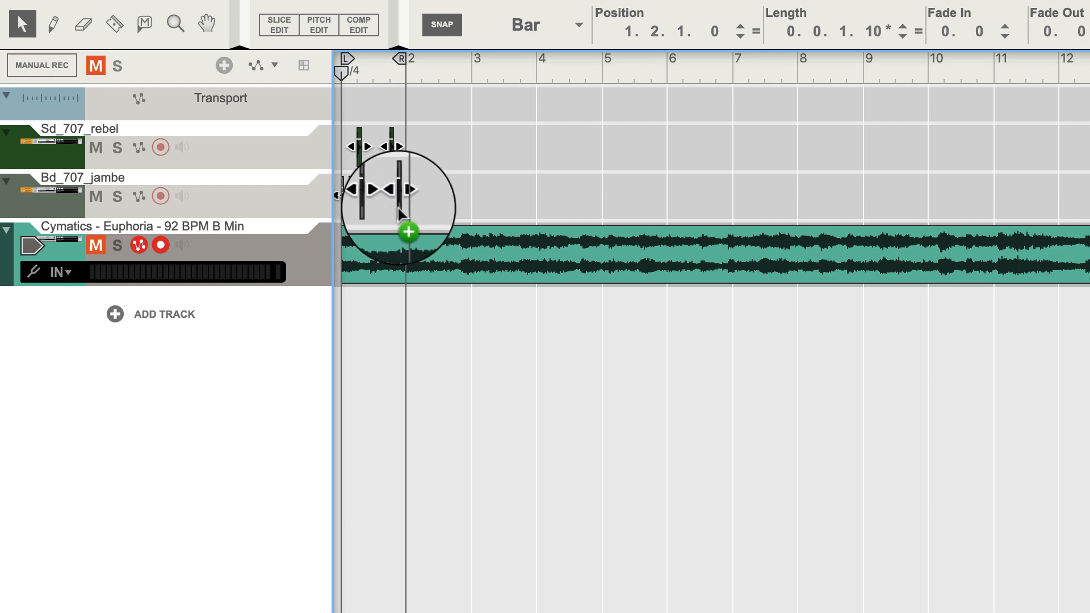
{"action": "left_click_drag", "start_coordinate": [427, 214], "coordinate": [505, 208]}
{"action": "left_click_drag", "start_coordinate": [517, 339], "coordinate": [417, 434]}
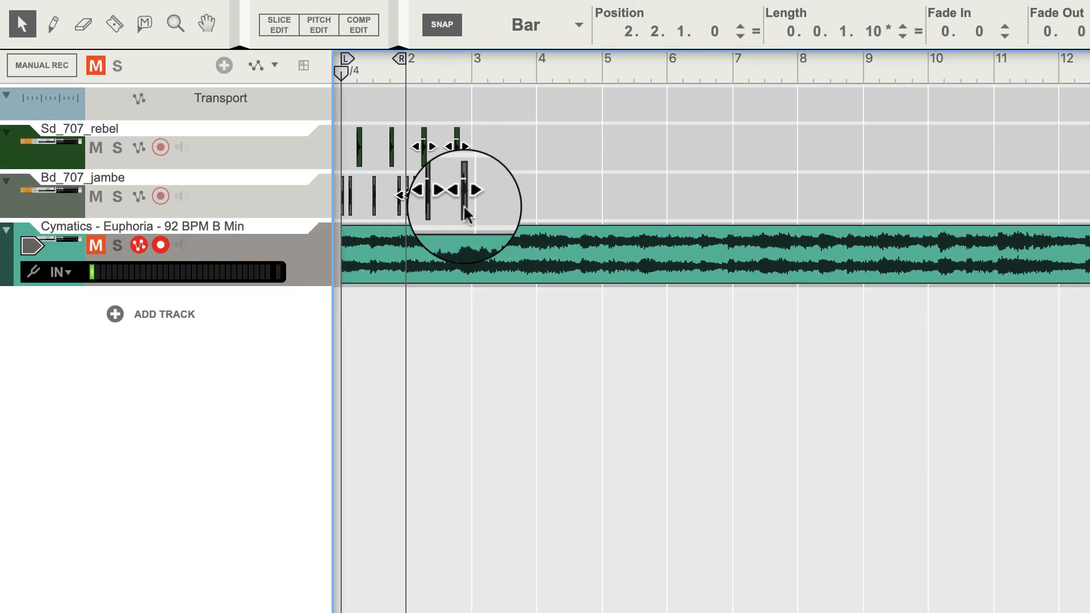
{"action": "left_click_drag", "start_coordinate": [464, 213], "coordinate": [516, 202]}
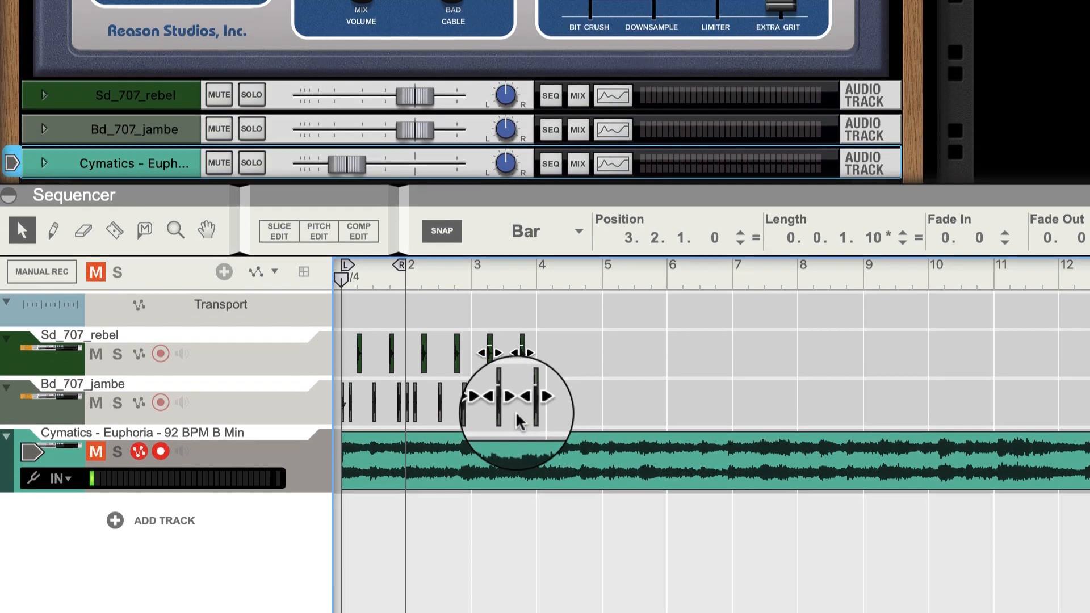
{"action": "left_click", "coordinate": [590, 423]}
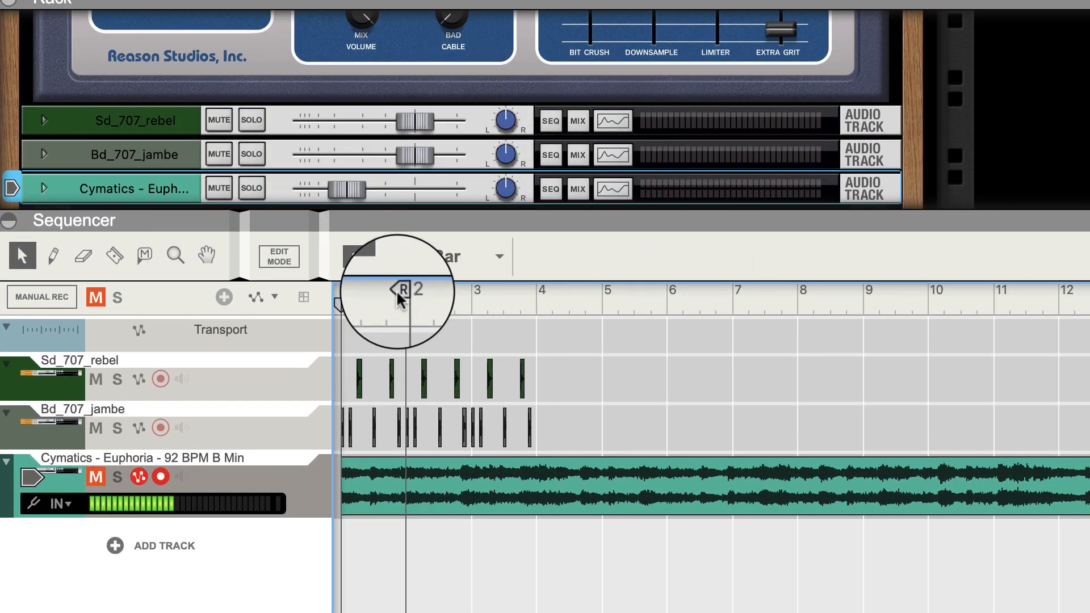
Step: Extend the loop's right locator to bar 5 and copy the bar 3 snare and kick clips to bar 4
{"action": "left_click_drag", "start_coordinate": [398, 294], "coordinate": [596, 343]}
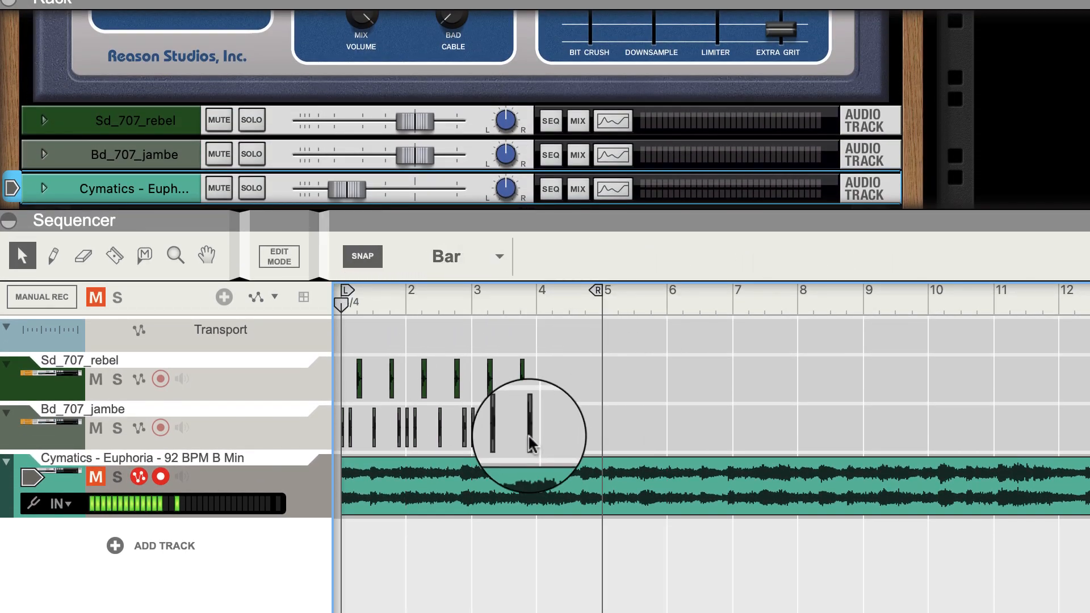
{"action": "left_click_drag", "start_coordinate": [550, 404], "coordinate": [472, 451]}
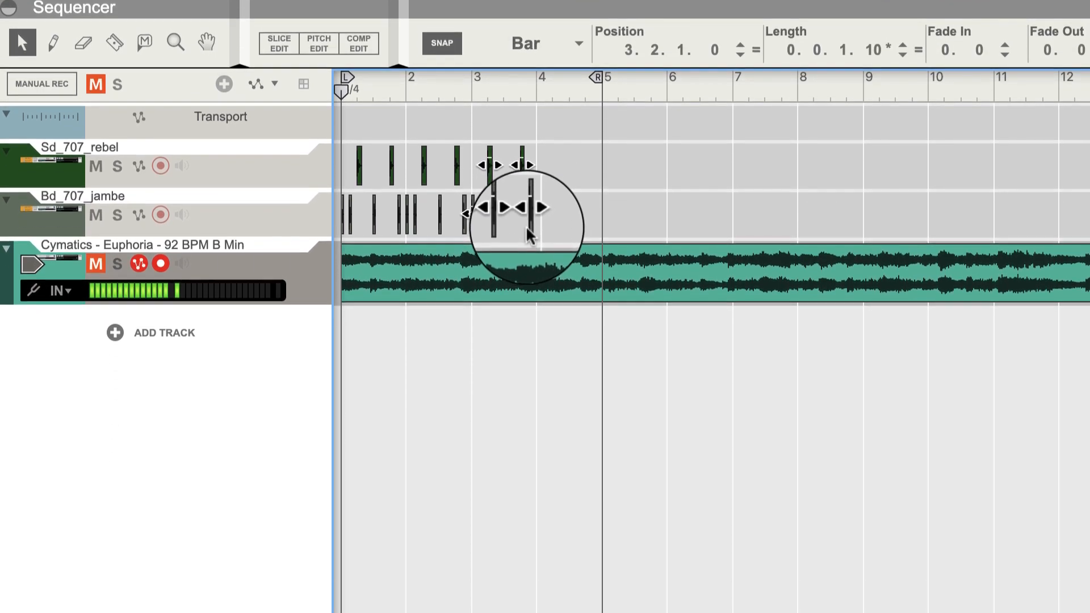
{"action": "left_click_drag", "start_coordinate": [528, 227], "coordinate": [553, 229]}
{"action": "left_click_drag", "start_coordinate": [563, 318], "coordinate": [471, 446]}
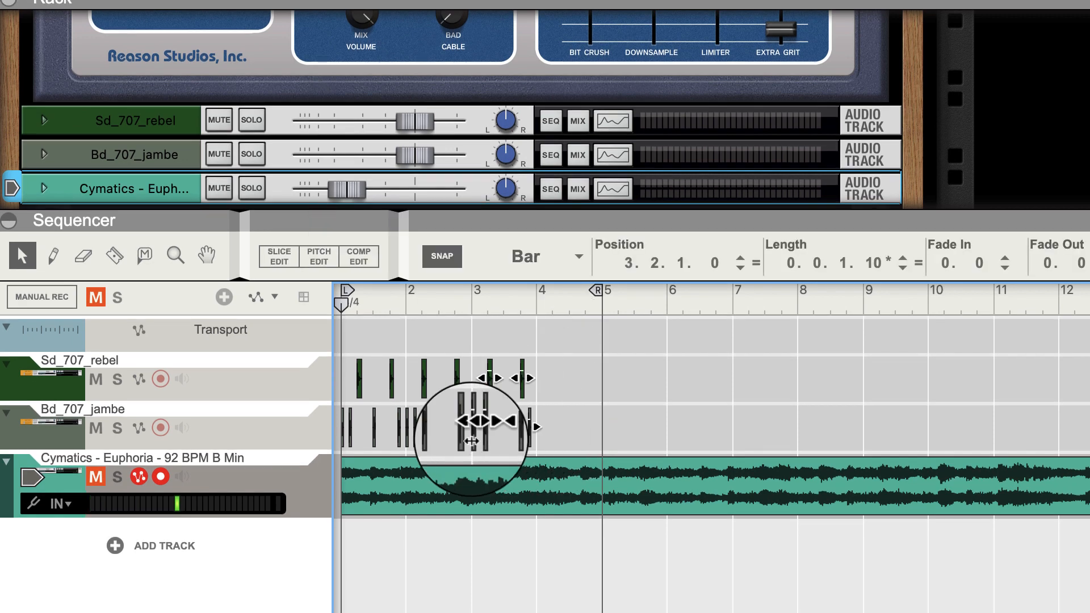
{"action": "left_click_drag", "start_coordinate": [490, 394], "coordinate": [538, 396]}
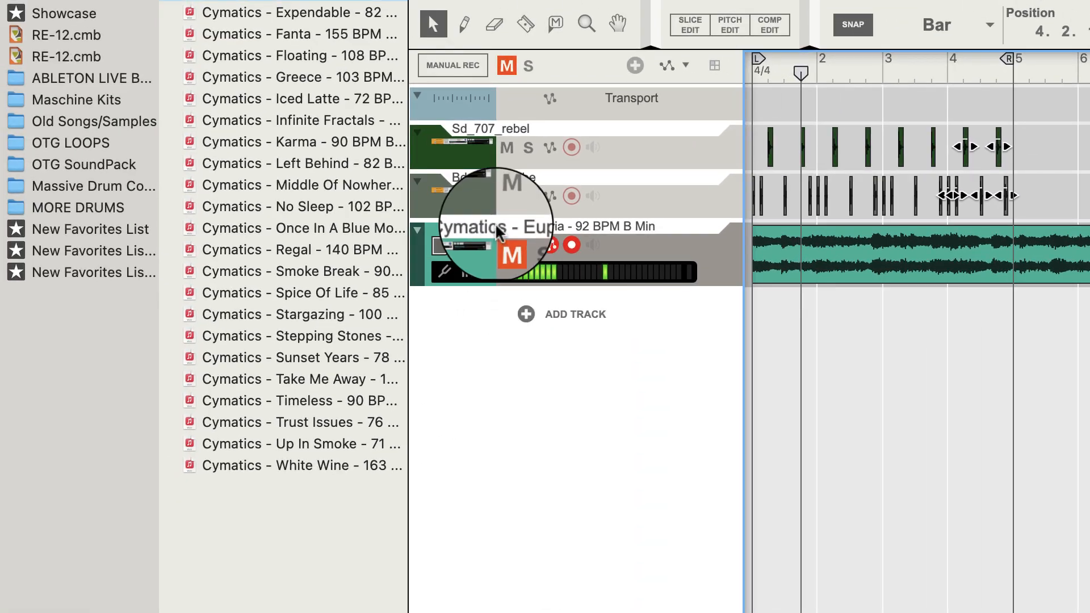
Step: Unmute the Cymatics Euphoria track and raise the song tempo while the loop plays
{"action": "left_click", "coordinate": [506, 245]}
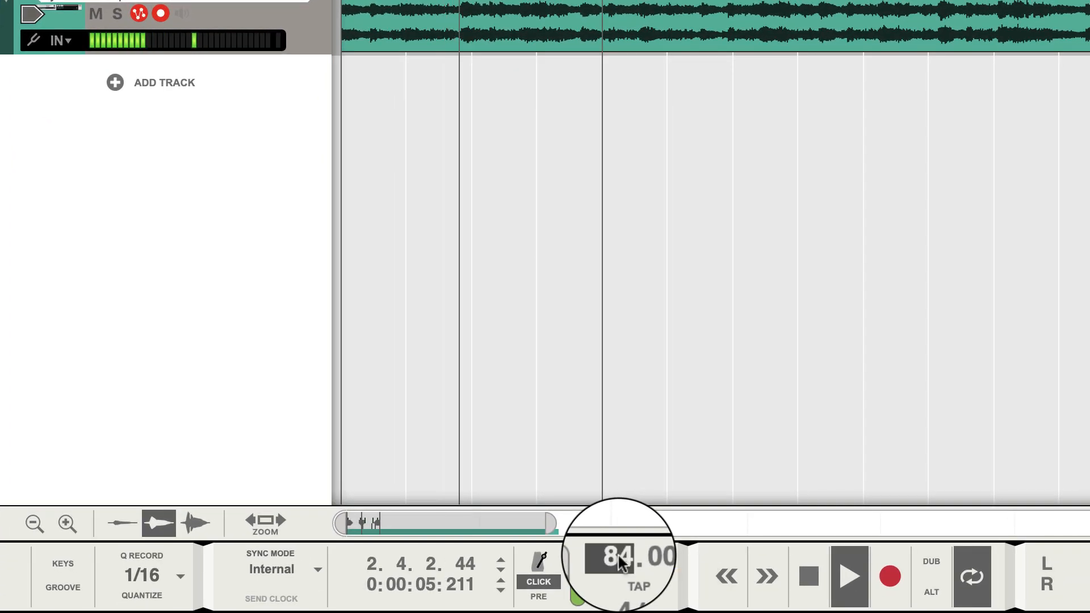
{"action": "left_click_drag", "start_coordinate": [618, 553], "coordinate": [620, 513]}
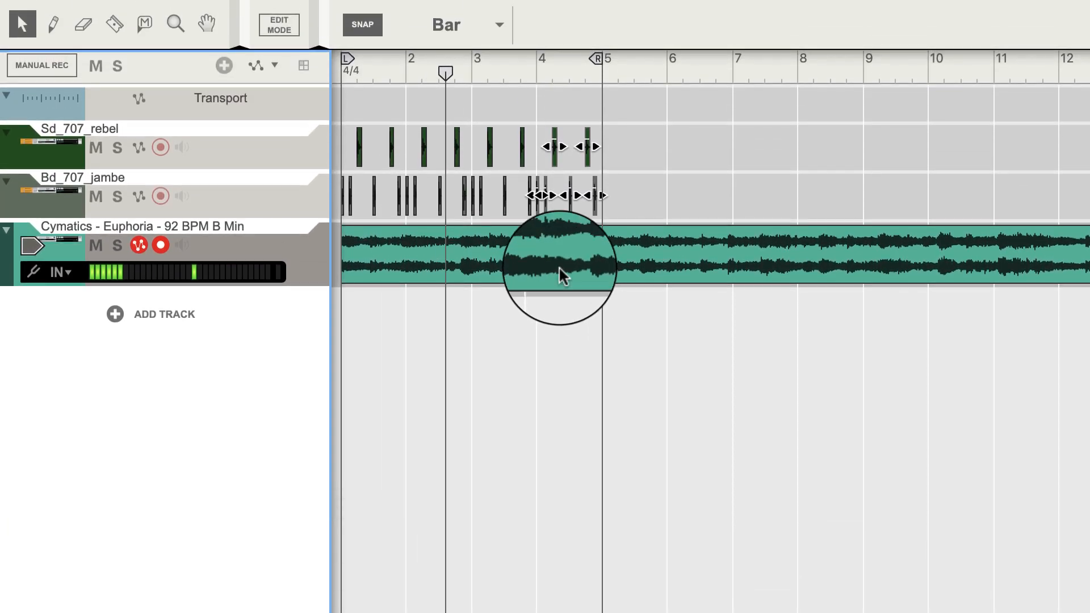
Step: Delete the Cymatics Euphoria clip from its track and mute the emptied track
{"action": "left_click", "coordinate": [559, 267]}
{"action": "key", "text": "Delete"}
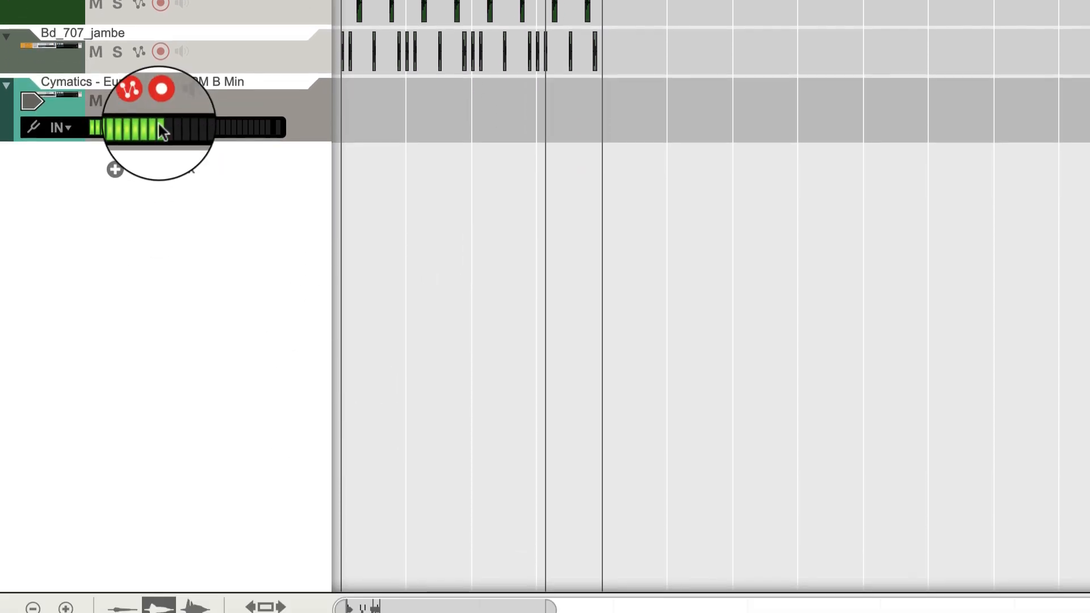
{"action": "right_click", "coordinate": [322, 122]}
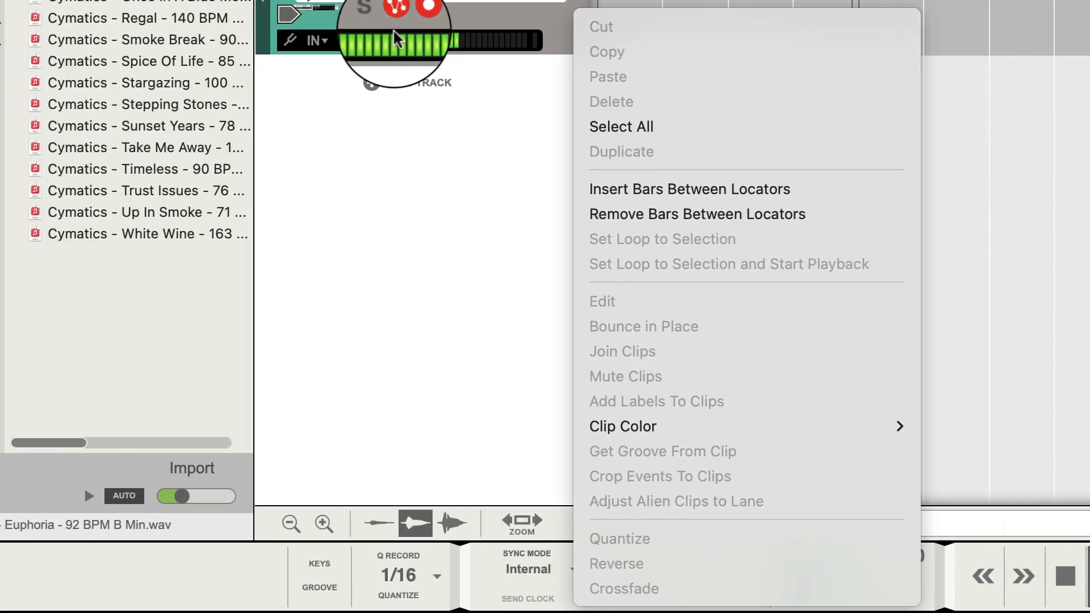
{"action": "left_click", "coordinate": [265, 15]}
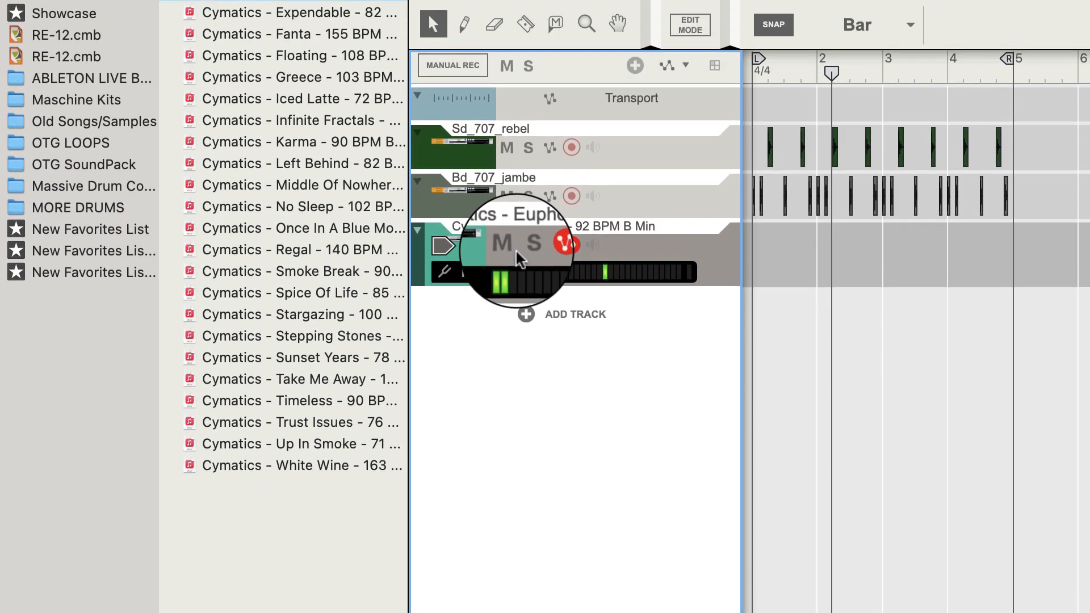
{"action": "left_click", "coordinate": [507, 14]}
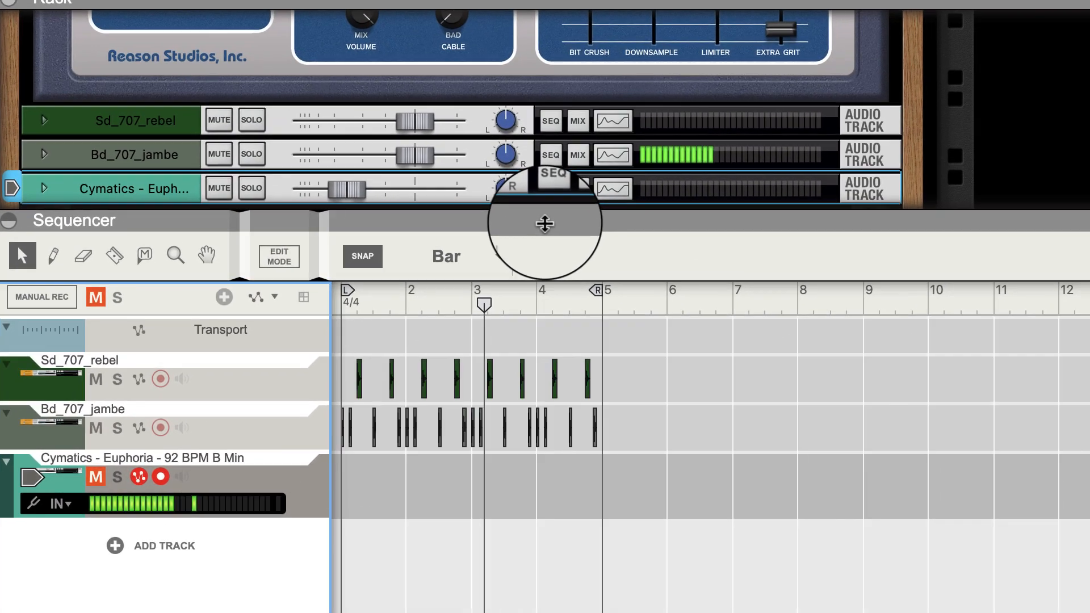
Step: Enlarge the rack area and add an NN-XT Advanced Sampler from the built-in instruments below the Cymatics track
{"action": "left_click_drag", "start_coordinate": [545, 223], "coordinate": [533, 491]}
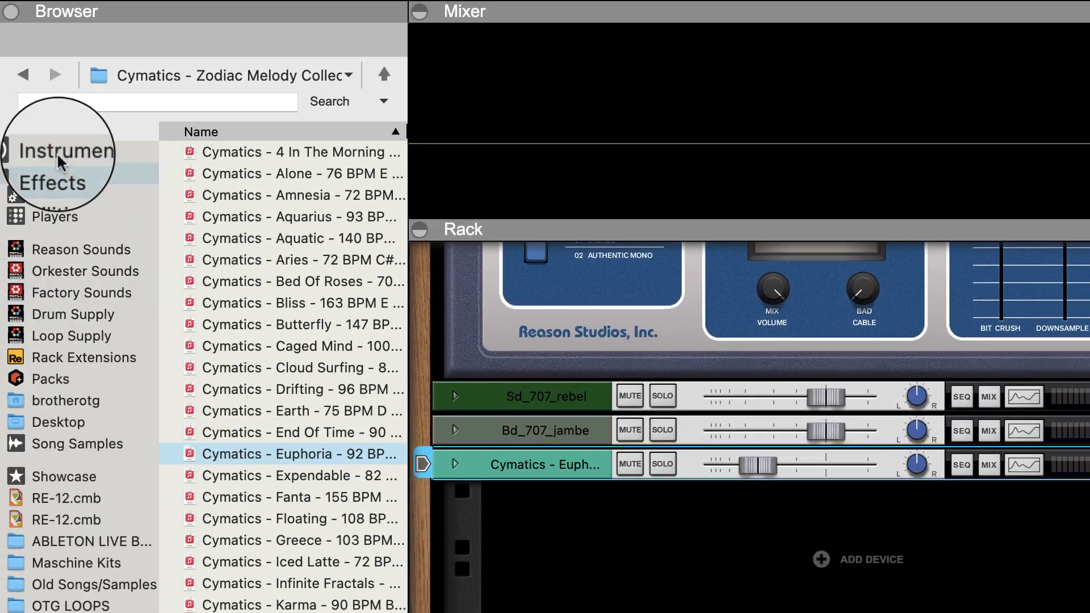
{"action": "left_click", "coordinate": [57, 151]}
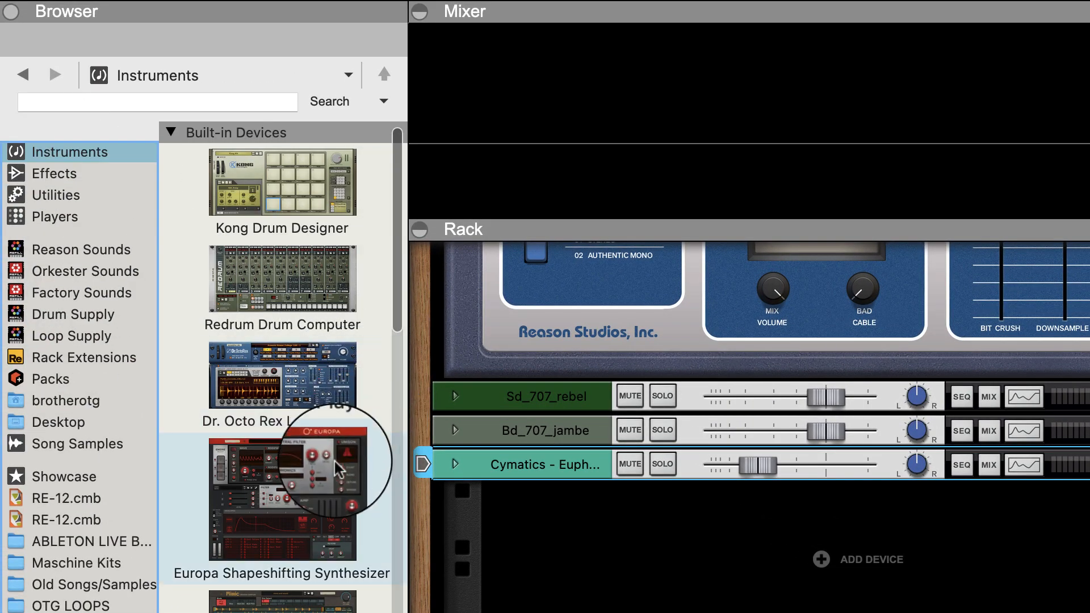
{"action": "left_click", "coordinate": [341, 423]}
{"action": "left_click", "coordinate": [295, 604]}
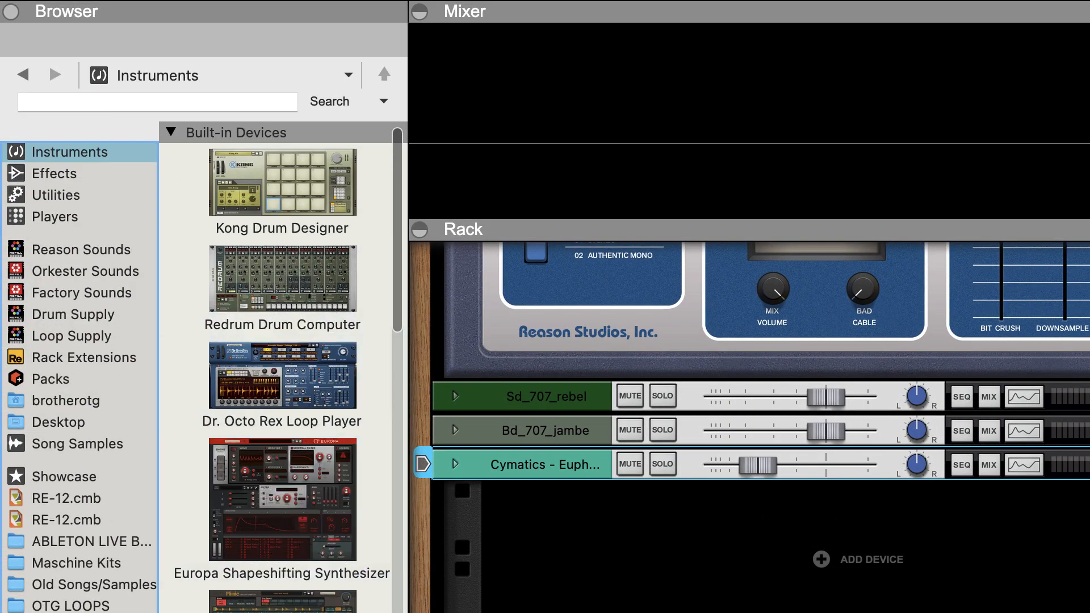
{"action": "scroll", "coordinate": [284, 363], "scroll_direction": "down", "scroll_amount": 6}
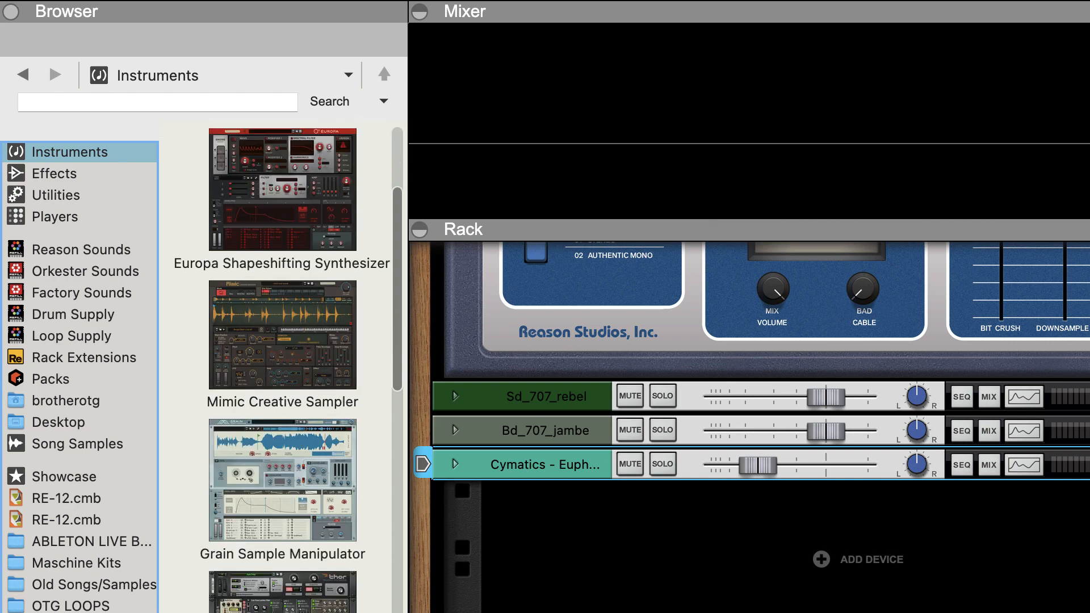
{"action": "scroll", "coordinate": [283, 366], "scroll_direction": "down", "scroll_amount": 12}
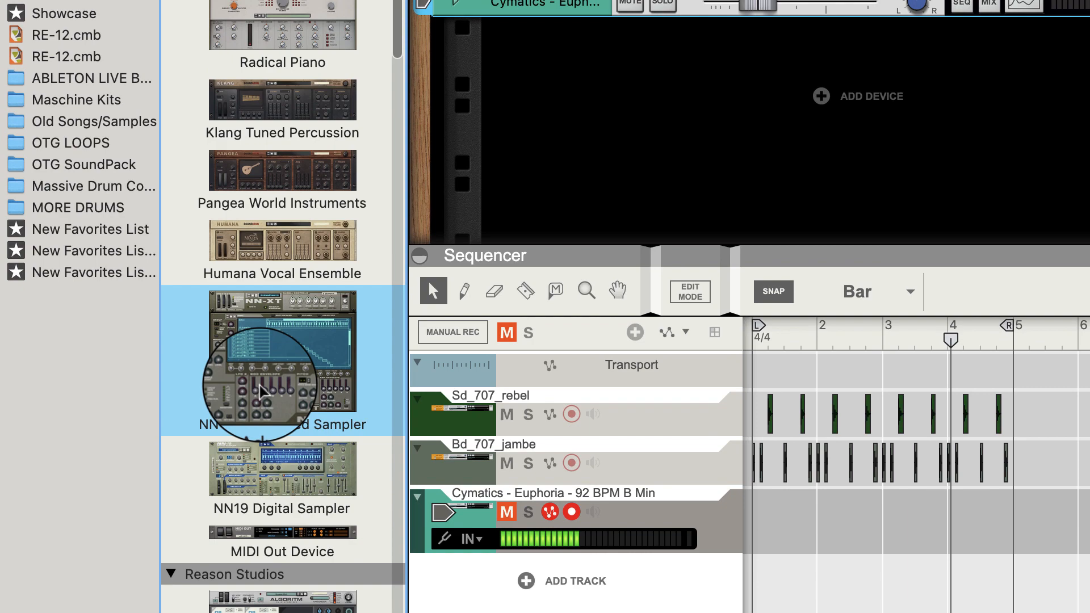
{"action": "left_click_drag", "start_coordinate": [278, 525], "coordinate": [844, 424]}
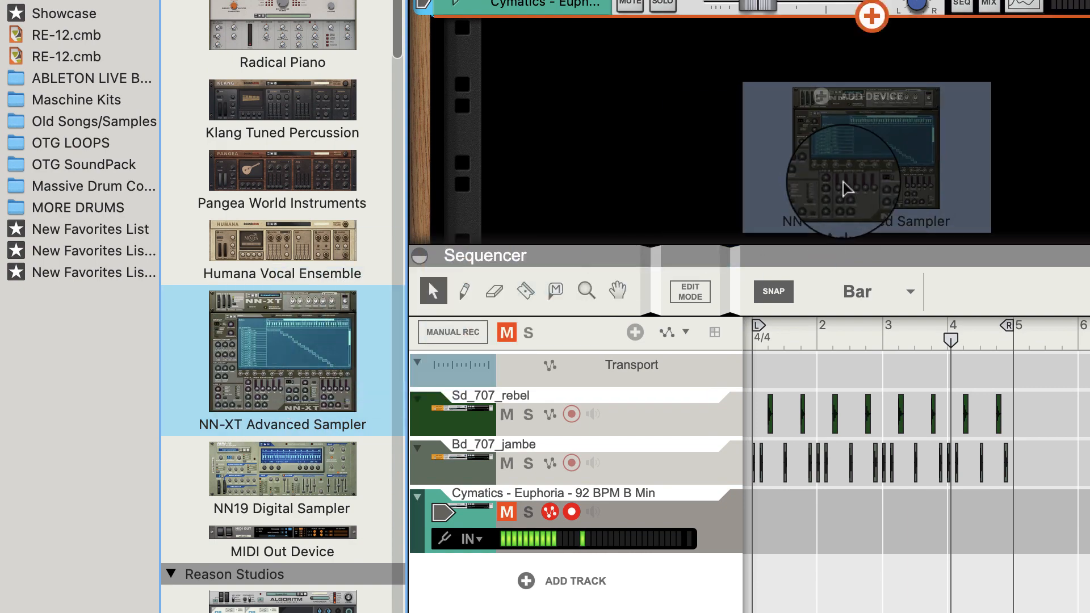
Step: Add a second NN-XT Advanced Sampler to the rack from the built-in instruments
{"action": "scroll", "coordinate": [761, 202], "scroll_direction": "down", "scroll_amount": 5}
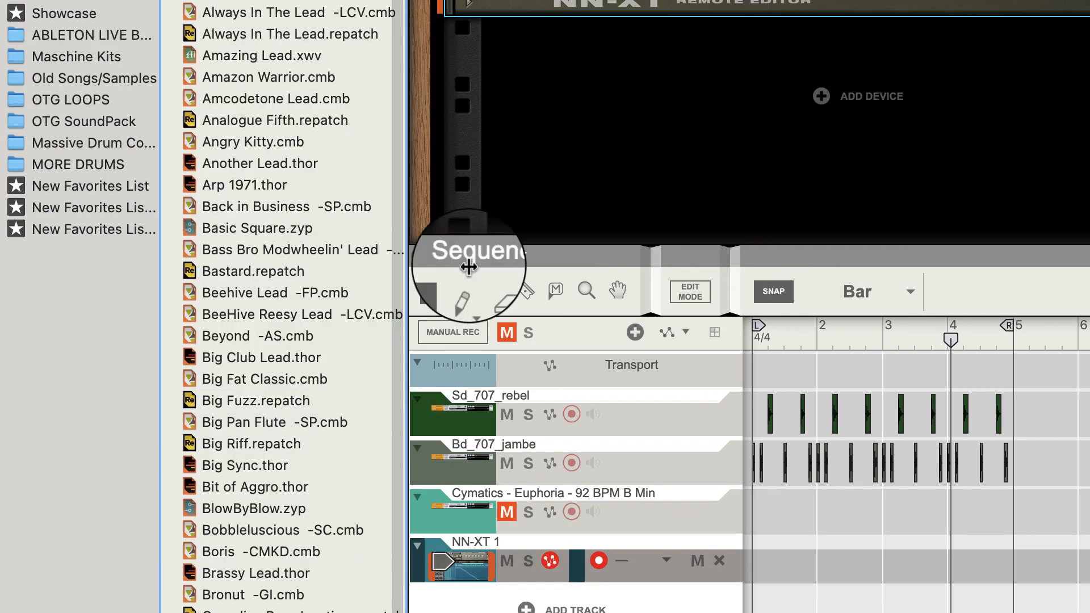
{"action": "left_click", "coordinate": [252, 359]}
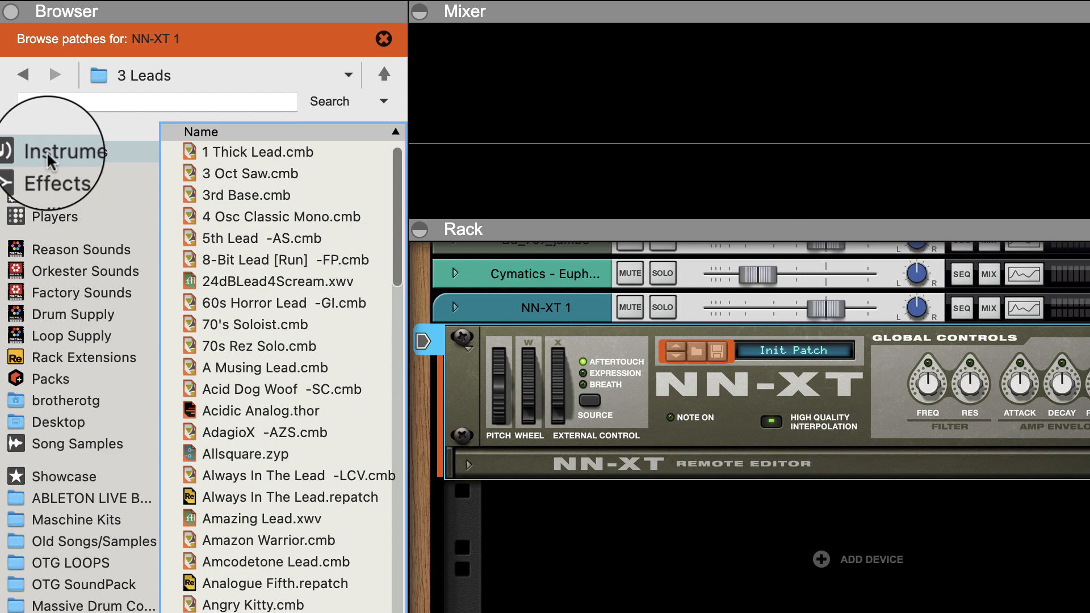
{"action": "left_click", "coordinate": [47, 151]}
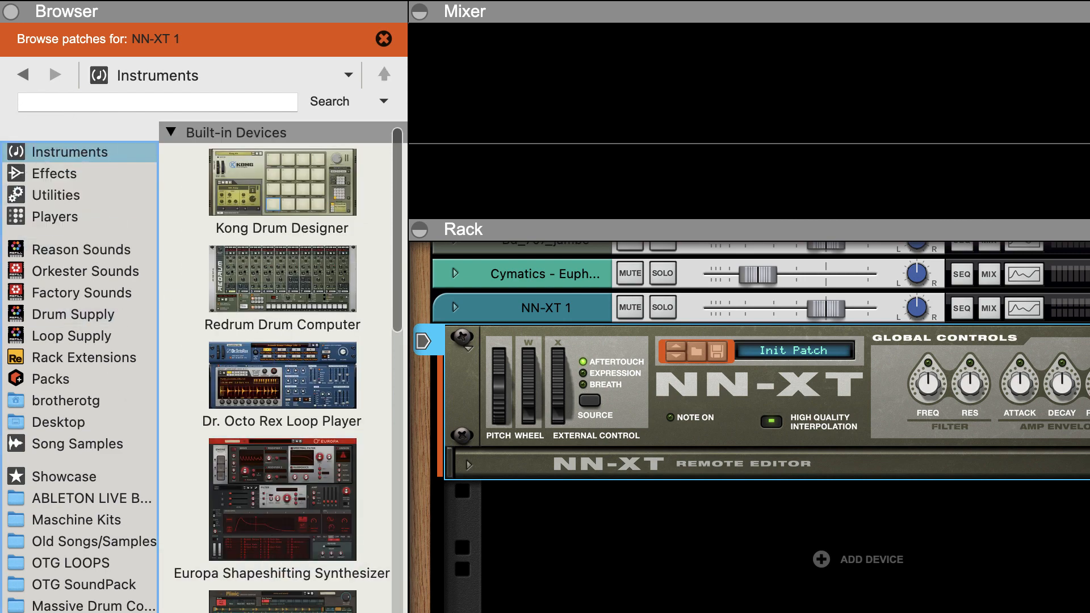
{"action": "scroll", "coordinate": [278, 352], "scroll_direction": "down", "scroll_amount": 10}
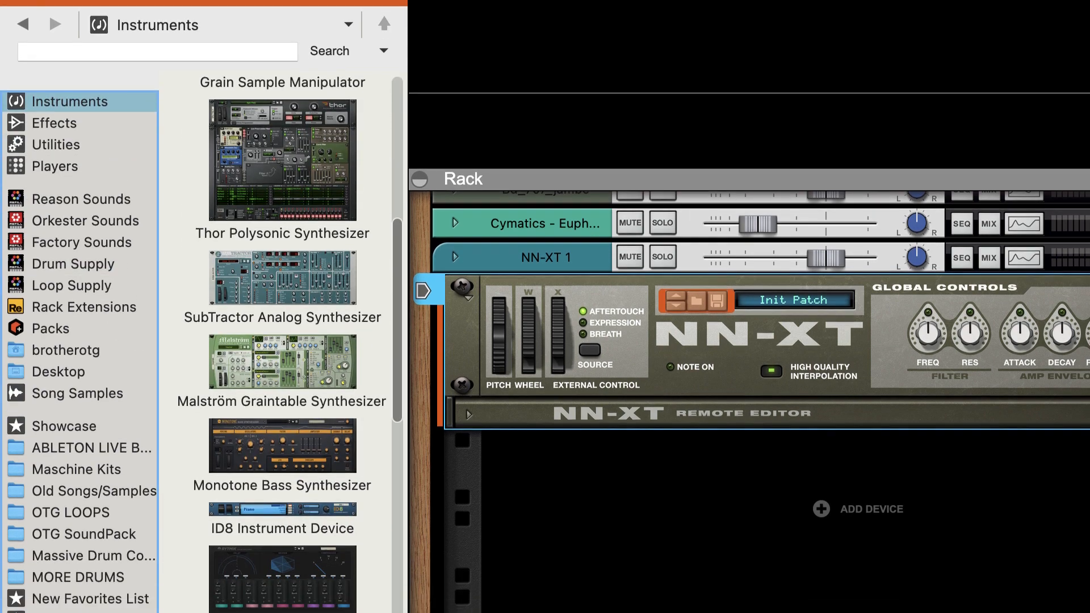
{"action": "left_click_drag", "start_coordinate": [268, 607], "coordinate": [863, 152]}
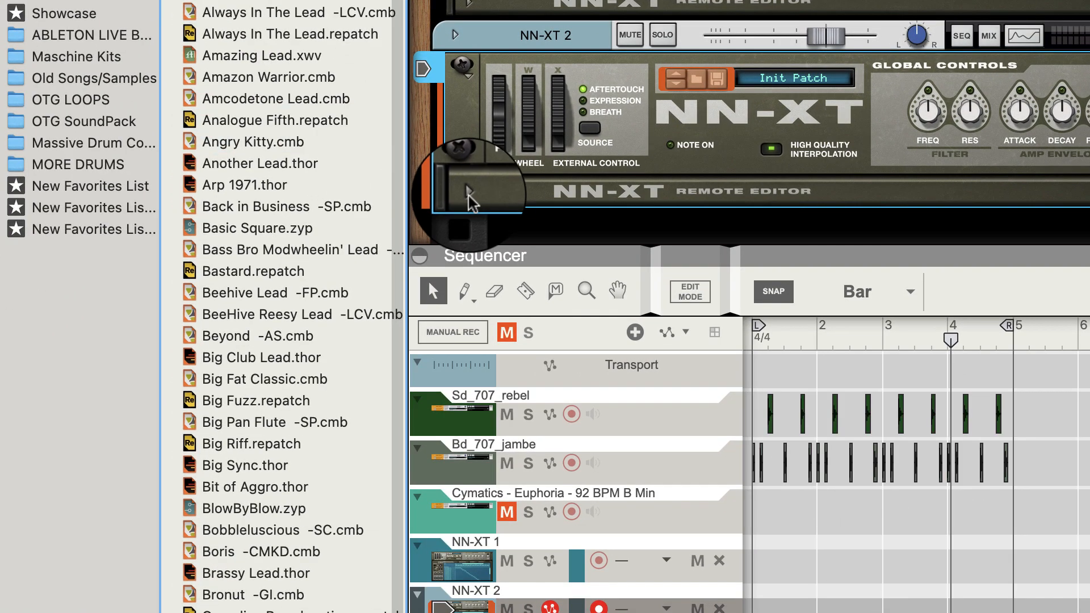
Step: Unfold the remote editor of the NN-XT 1 sampler in the rack
{"action": "left_click", "coordinate": [58, 424]}
{"action": "scroll", "coordinate": [515, 74], "scroll_direction": "up", "scroll_amount": 10}
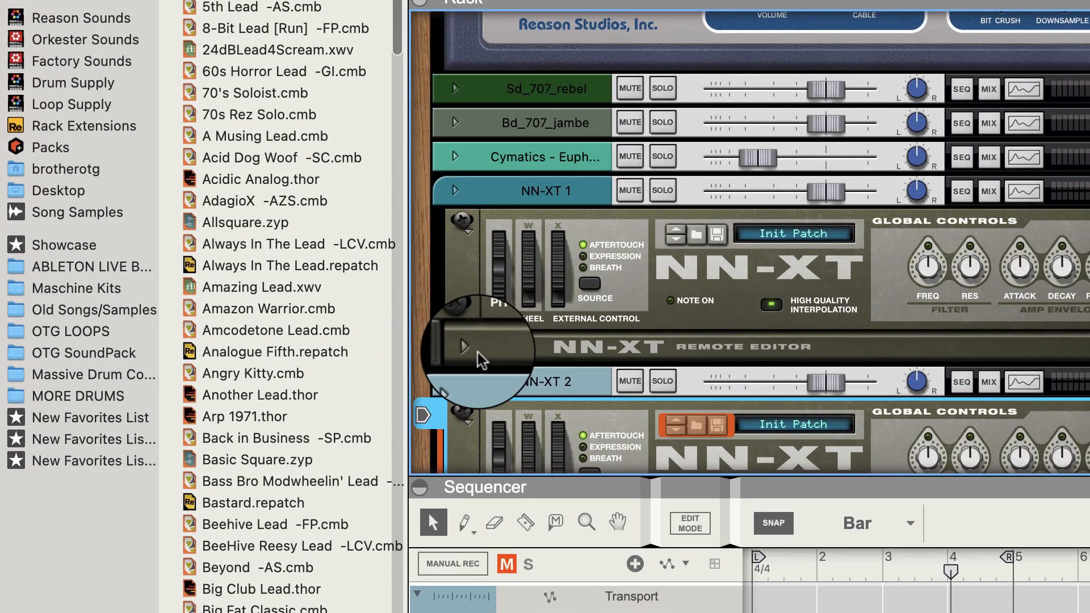
{"action": "left_click", "coordinate": [469, 285]}
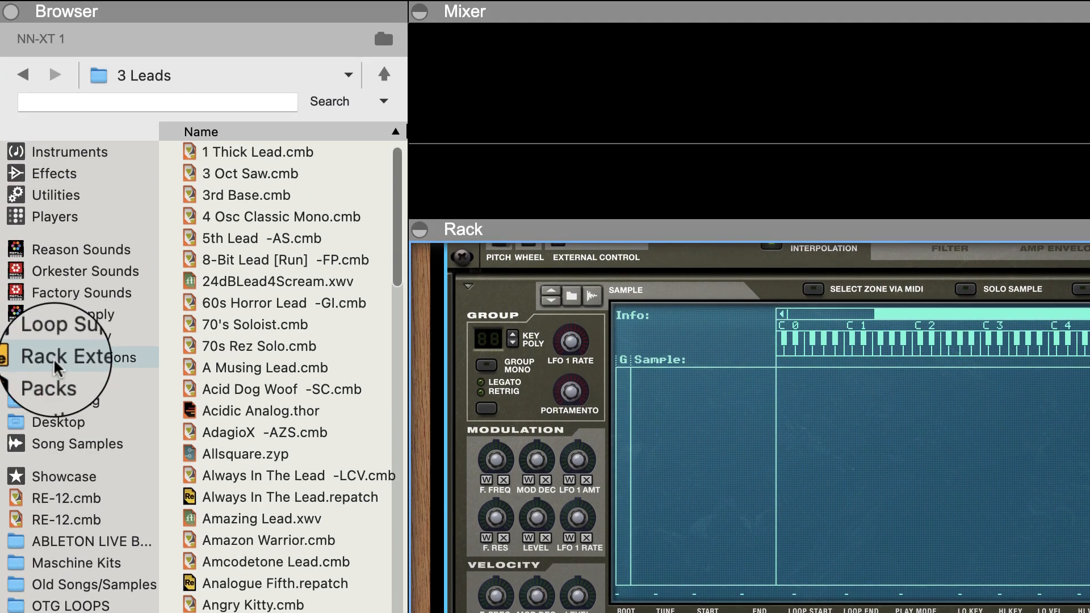
Step: Open the 1. Bass Drums folder of the Reason Drum Supply library
{"action": "left_click", "coordinate": [62, 227]}
{"action": "left_click", "coordinate": [268, 185]}
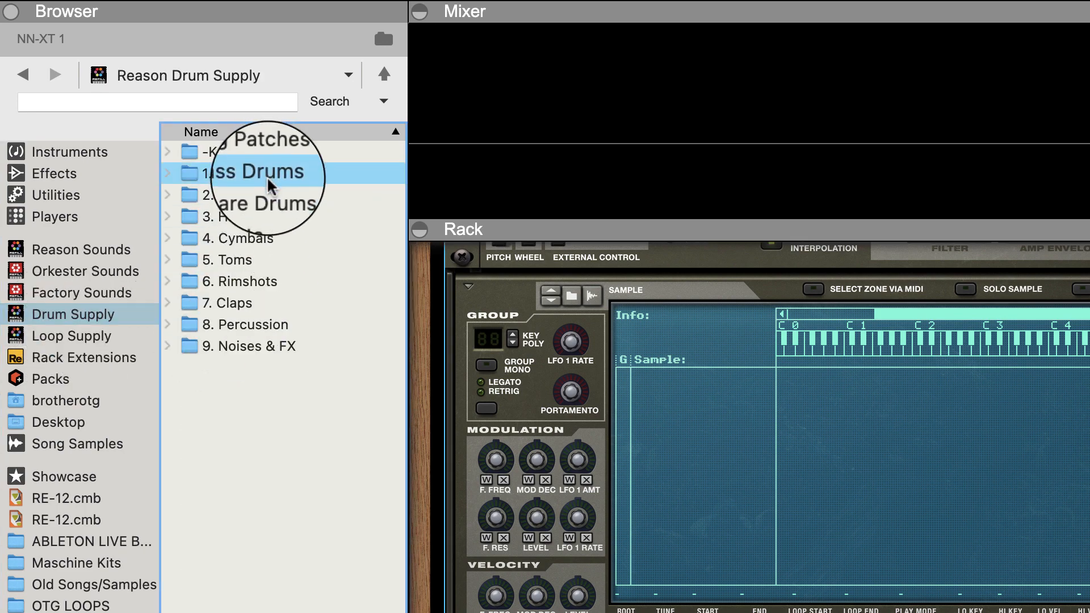
{"action": "double_click", "coordinate": [268, 184]}
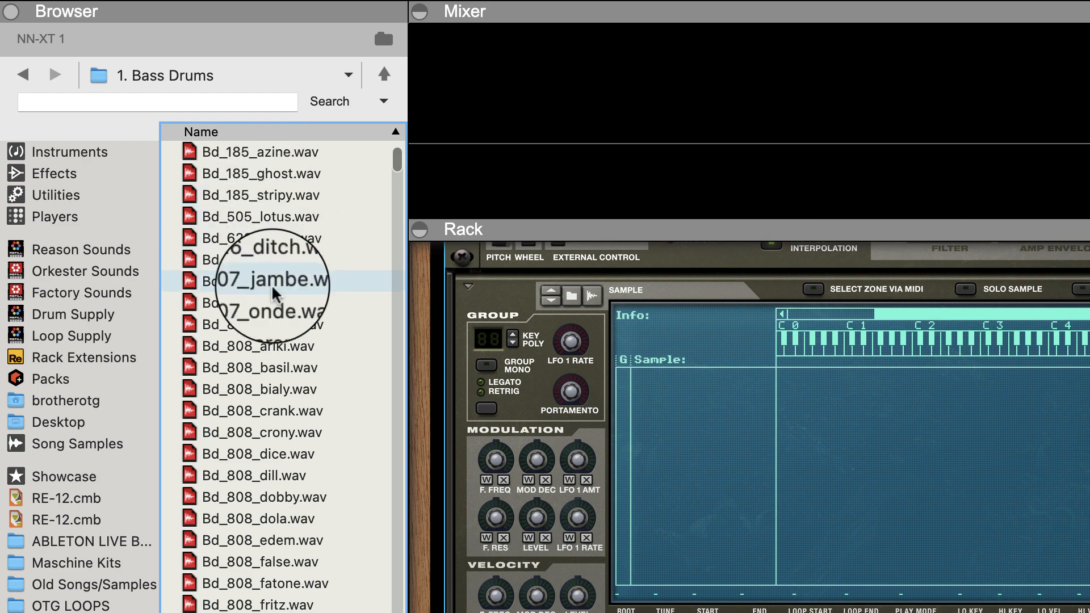
Step: Load the Bd_707_jambe.wav sample from the bass drums folder into the NN-XT 1 sampler
{"action": "left_click", "coordinate": [234, 283]}
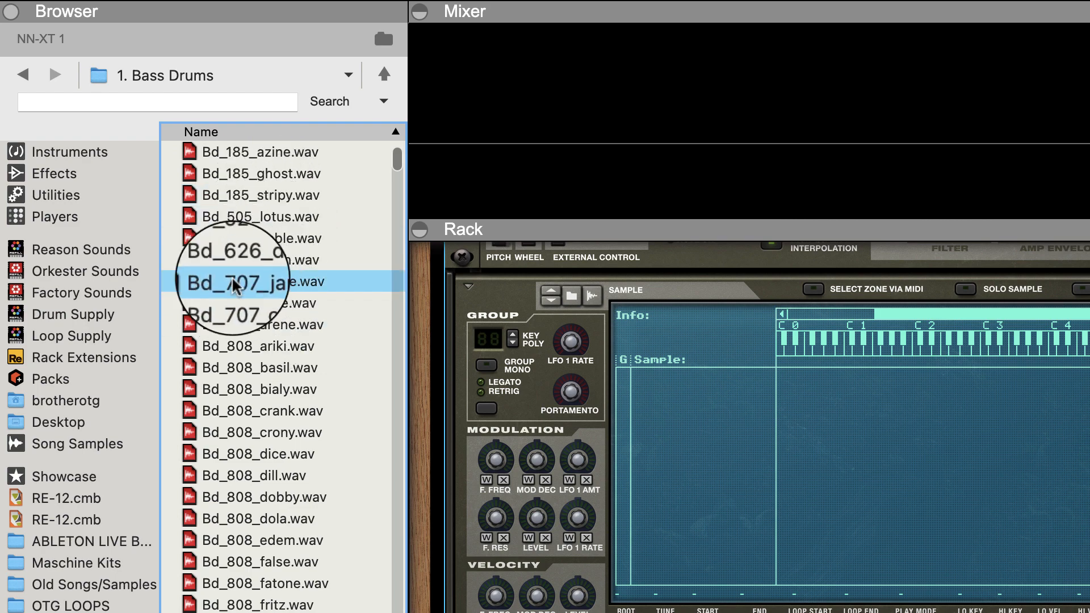
{"action": "left_click_drag", "start_coordinate": [234, 284], "coordinate": [874, 454]}
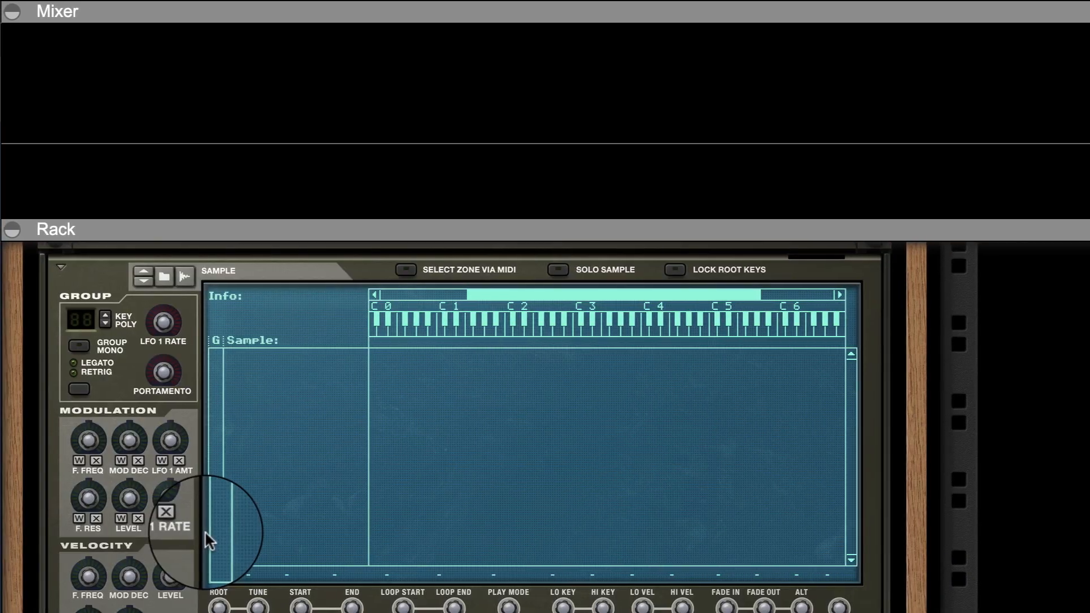
Step: Load Sd_707_rebel.wav from the 2. Snare Drums folder of the Reason Drum Supply library into the second NN-XT sampler
{"action": "left_click", "coordinate": [23, 75]}
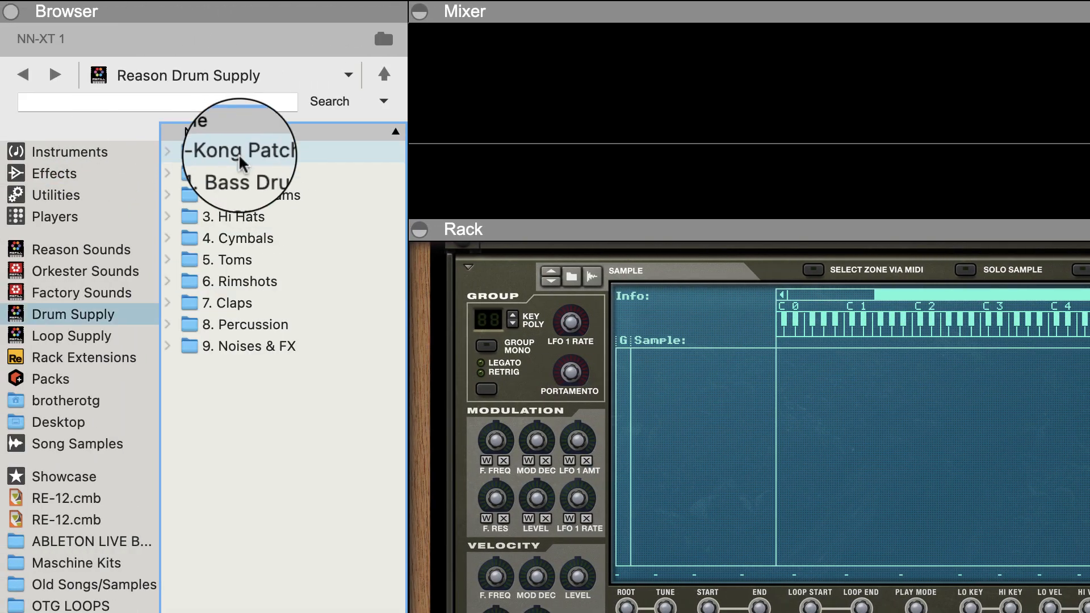
{"action": "double_click", "coordinate": [231, 195]}
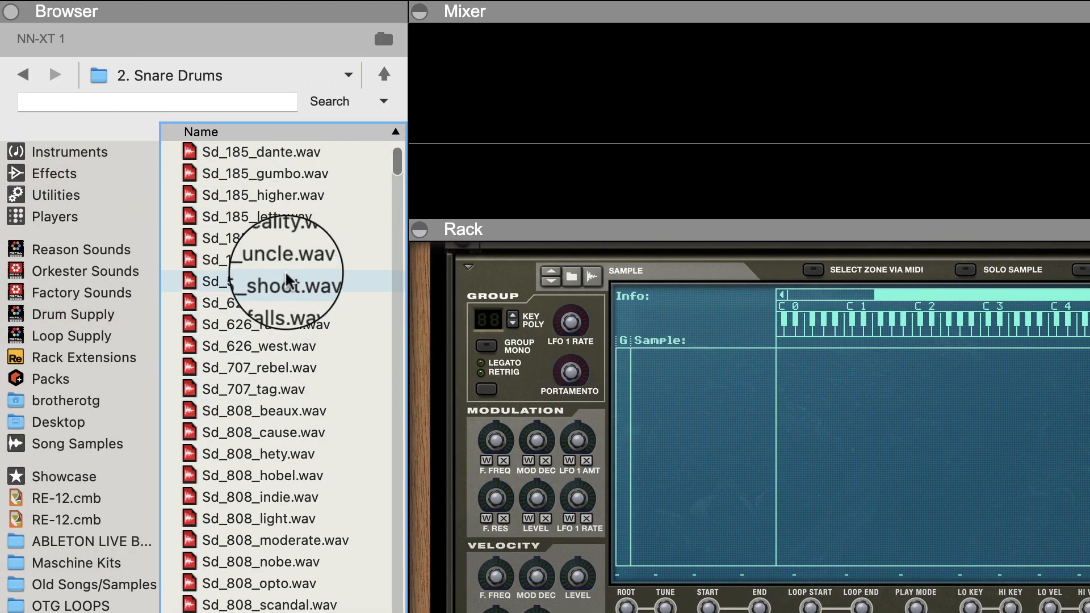
{"action": "left_click_drag", "start_coordinate": [260, 368], "coordinate": [625, 412]}
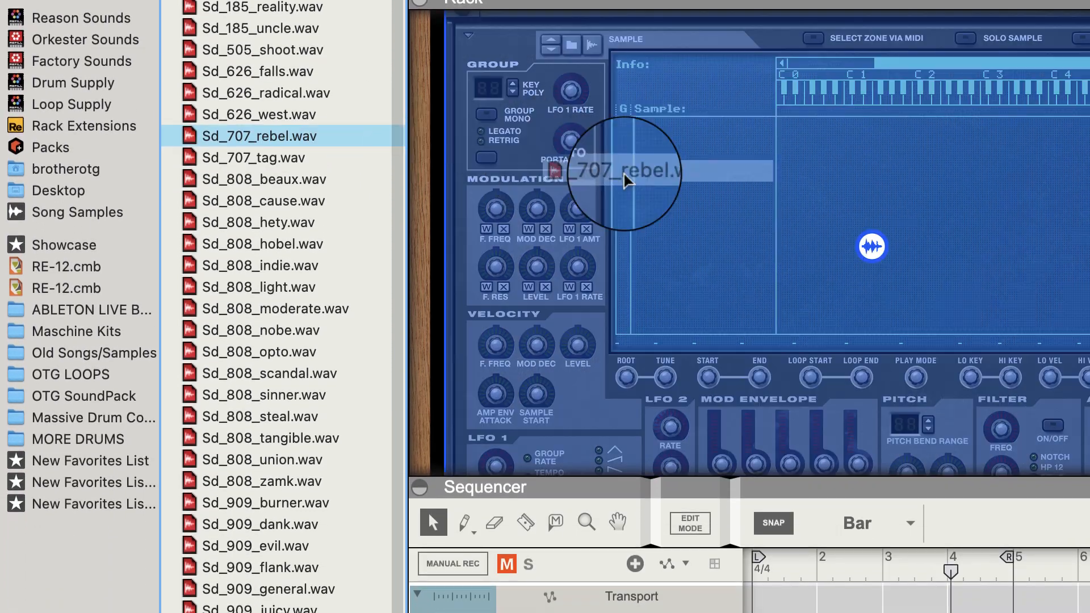
{"action": "left_click_drag", "start_coordinate": [624, 181], "coordinate": [863, 244]}
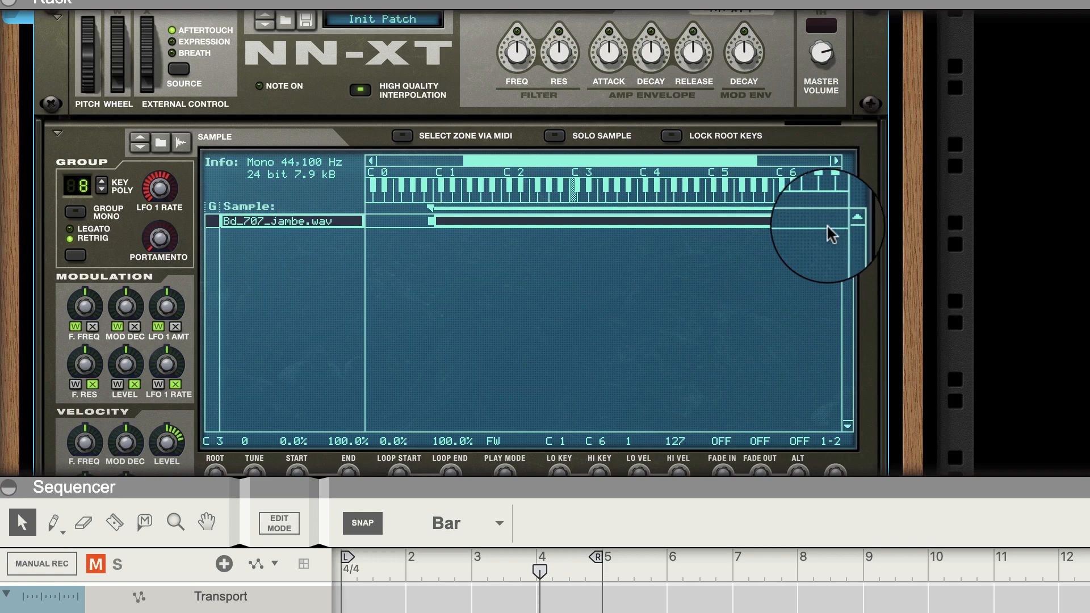
Step: Mute the Sd_707_rebel and Bd_707_jambe audio tracks in the rack
{"action": "scroll", "coordinate": [827, 227], "scroll_direction": "up", "scroll_amount": 10}
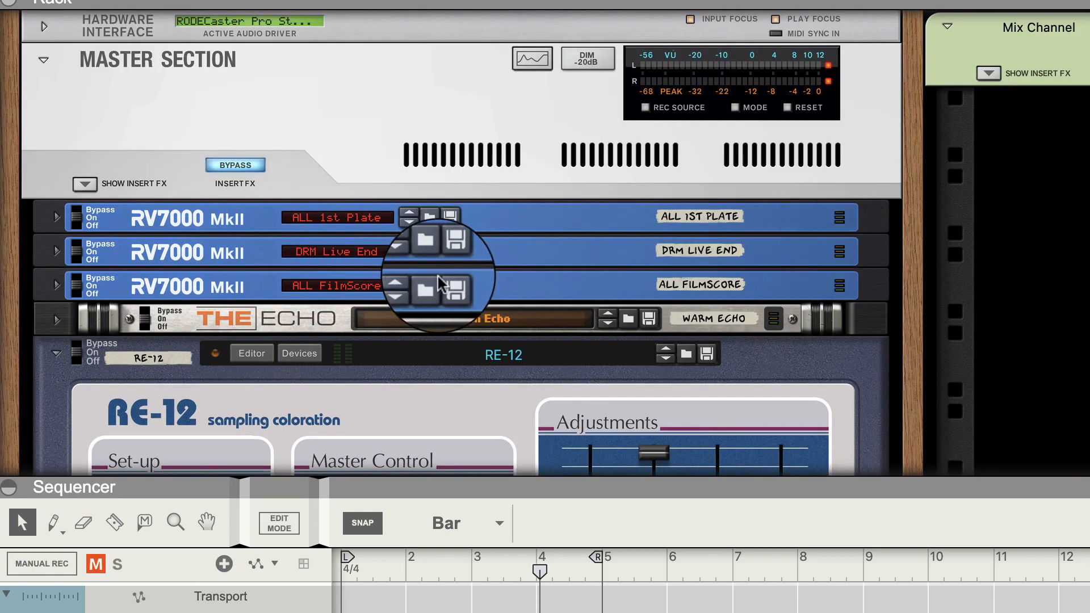
{"action": "scroll", "coordinate": [437, 276], "scroll_direction": "down", "scroll_amount": 10}
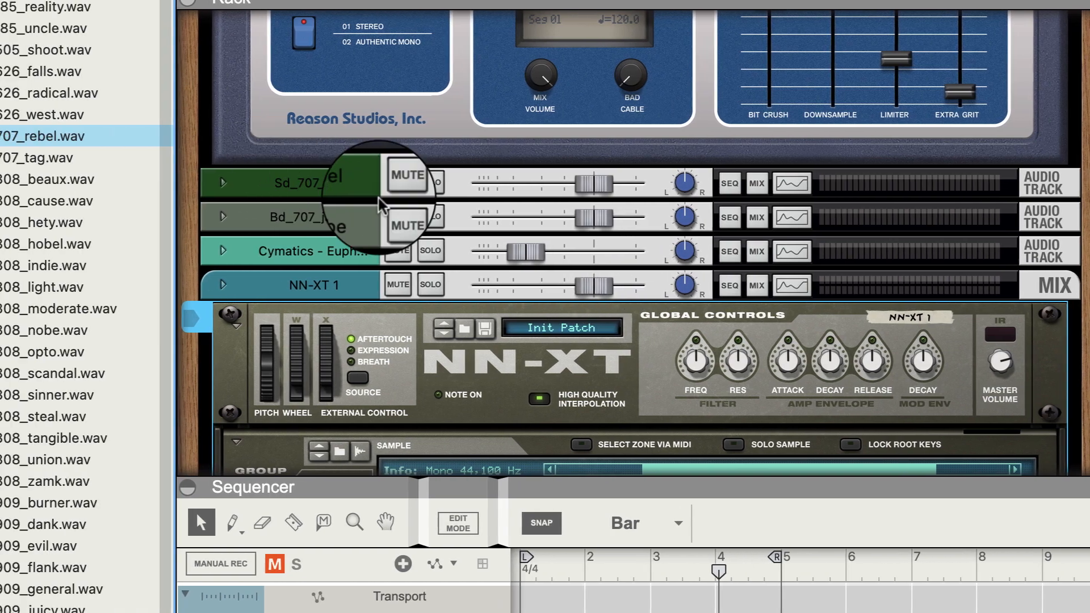
{"action": "left_click", "coordinate": [398, 182]}
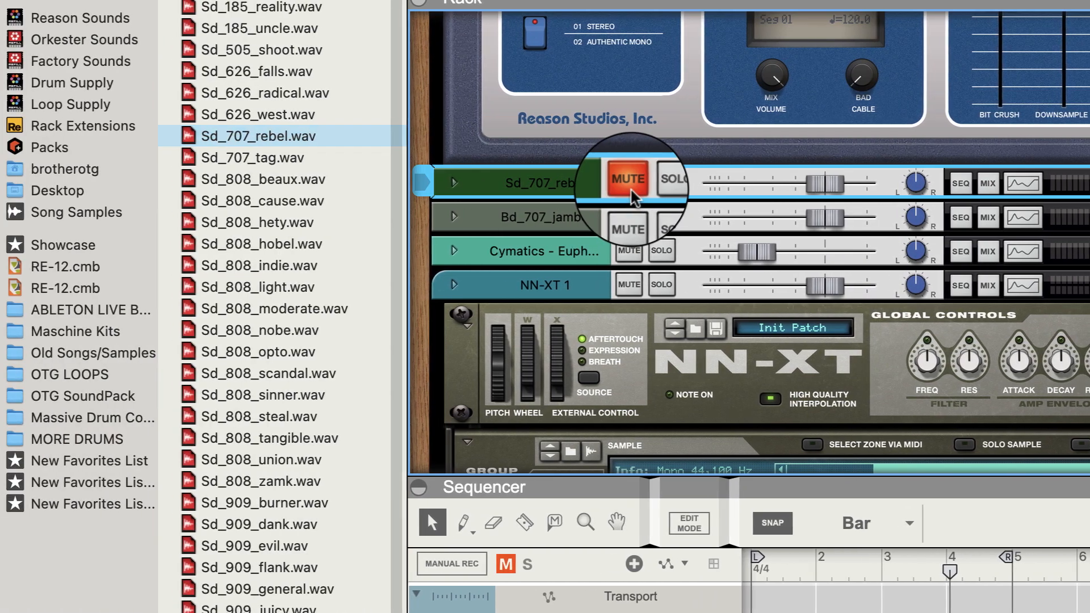
{"action": "left_click", "coordinate": [398, 216]}
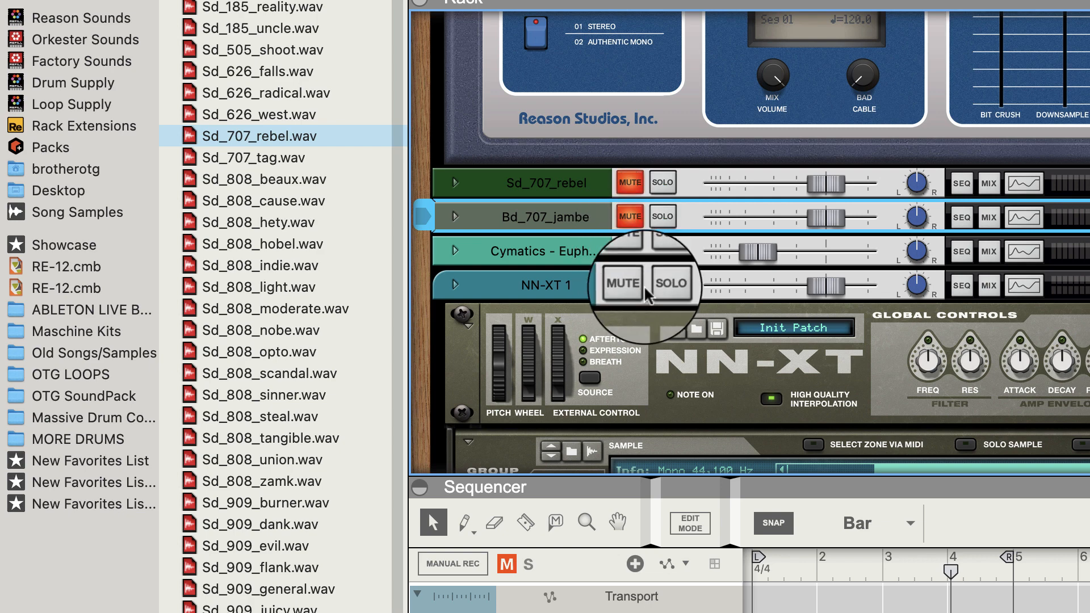
Step: Create a one-bar clip at bar 1 on both NN-XT tracks and open the NN-XT 2 clip for note editing
{"action": "scroll", "coordinate": [646, 295], "scroll_direction": "down", "scroll_amount": 15}
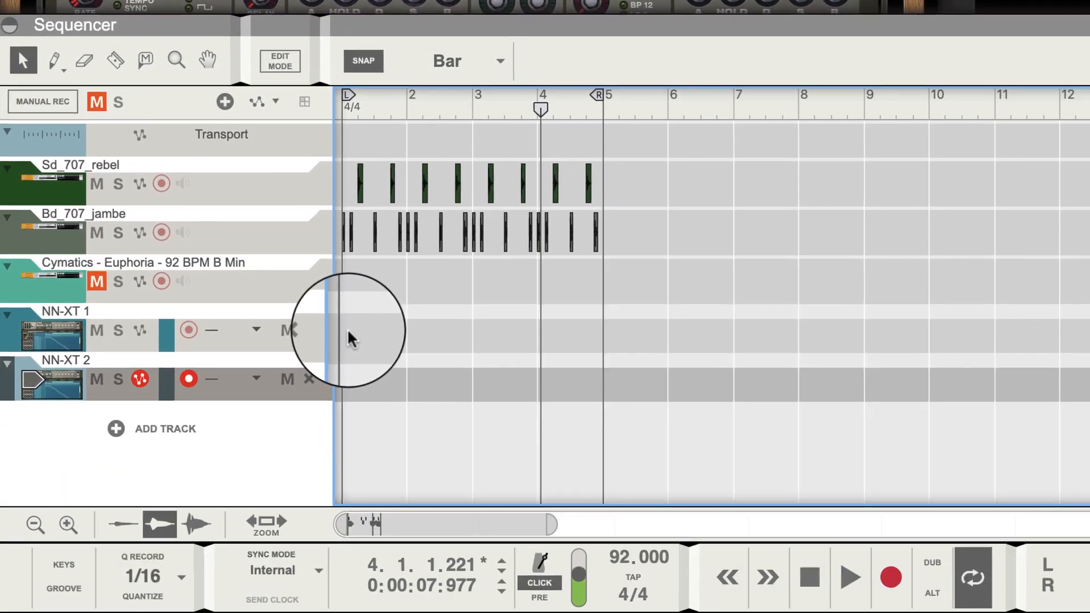
{"action": "left_click", "coordinate": [347, 330]}
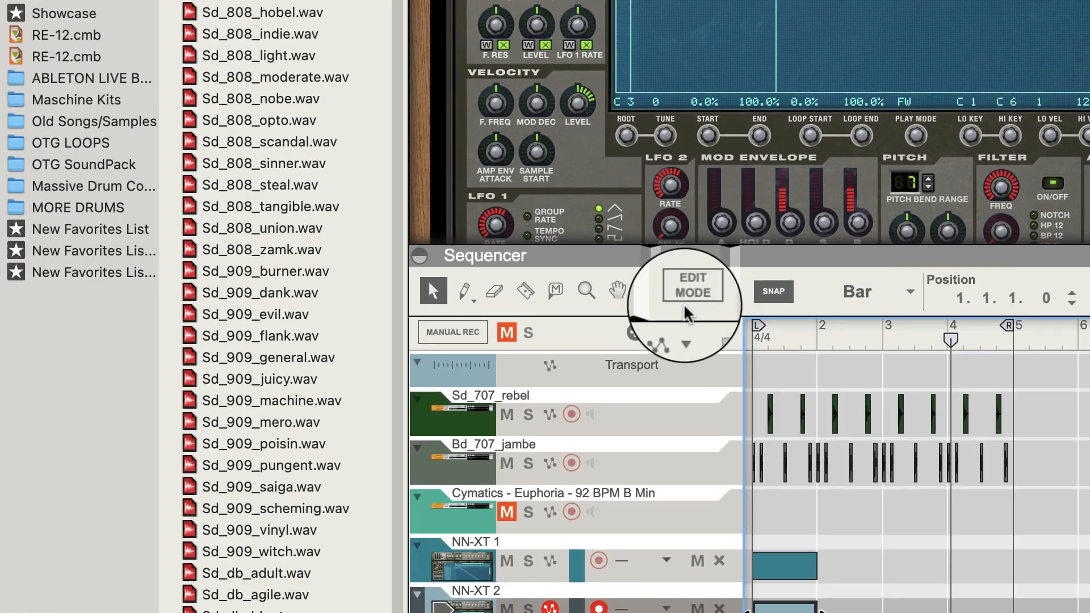
{"action": "left_click", "coordinate": [684, 299]}
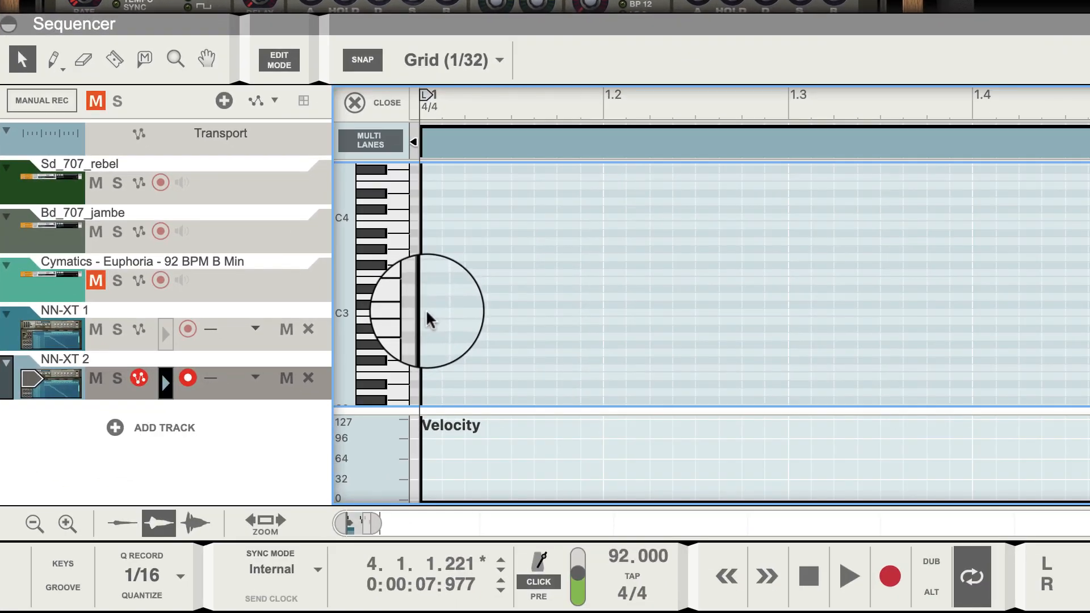
Step: Place C3 notes of length 0.0.0.120 on beats 1.2 and 1.4 of the NN-XT 2 clip
{"action": "left_click", "coordinate": [802, 520]}
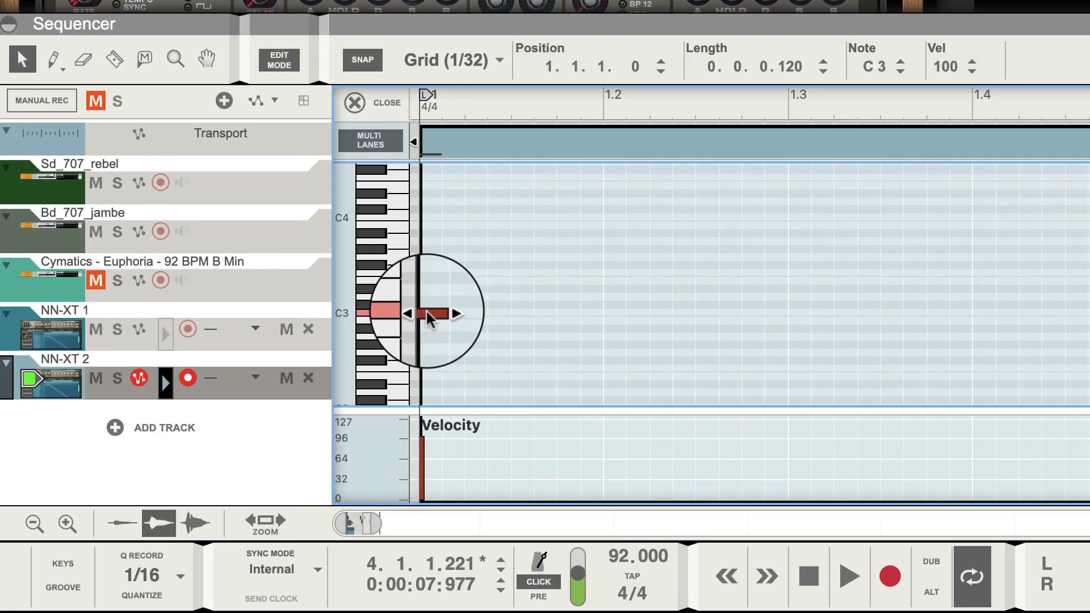
{"action": "left_click_drag", "start_coordinate": [434, 320], "coordinate": [614, 326]}
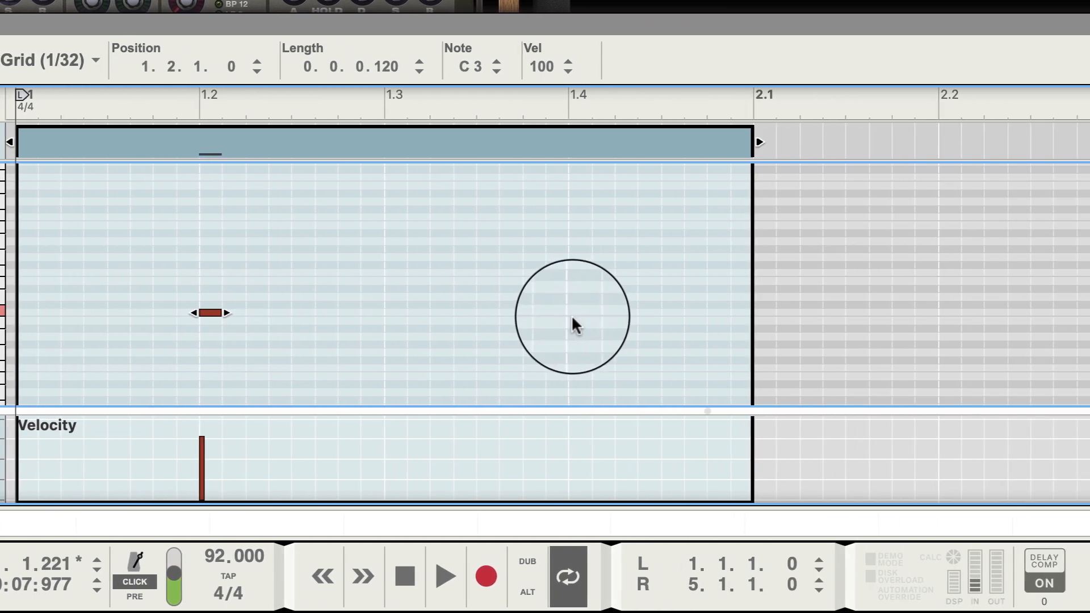
{"action": "double_click", "coordinate": [974, 313]}
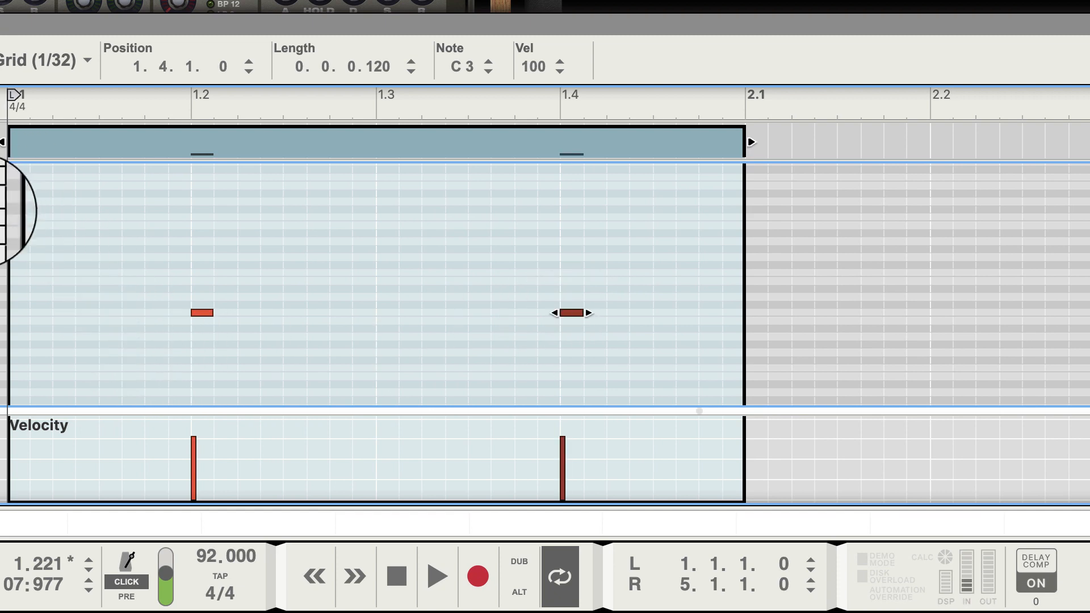
Step: Rename the NN-XT 1 track as snare and the NN-XT 2 track as drum
{"action": "scroll", "coordinate": [8, 211], "scroll_direction": "down", "scroll_amount": 1}
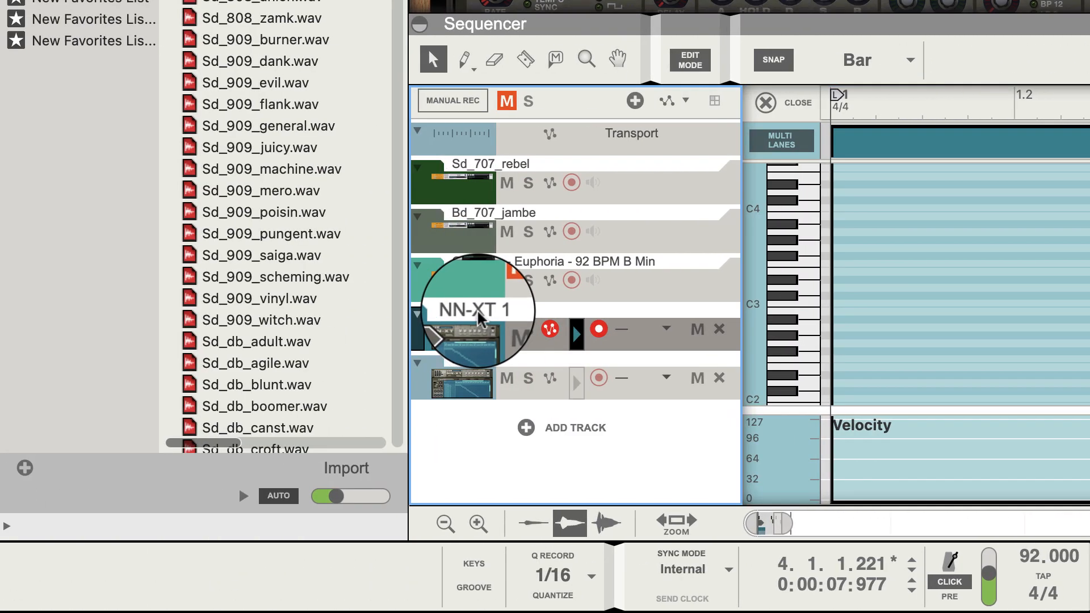
{"action": "double_click", "coordinate": [480, 317]}
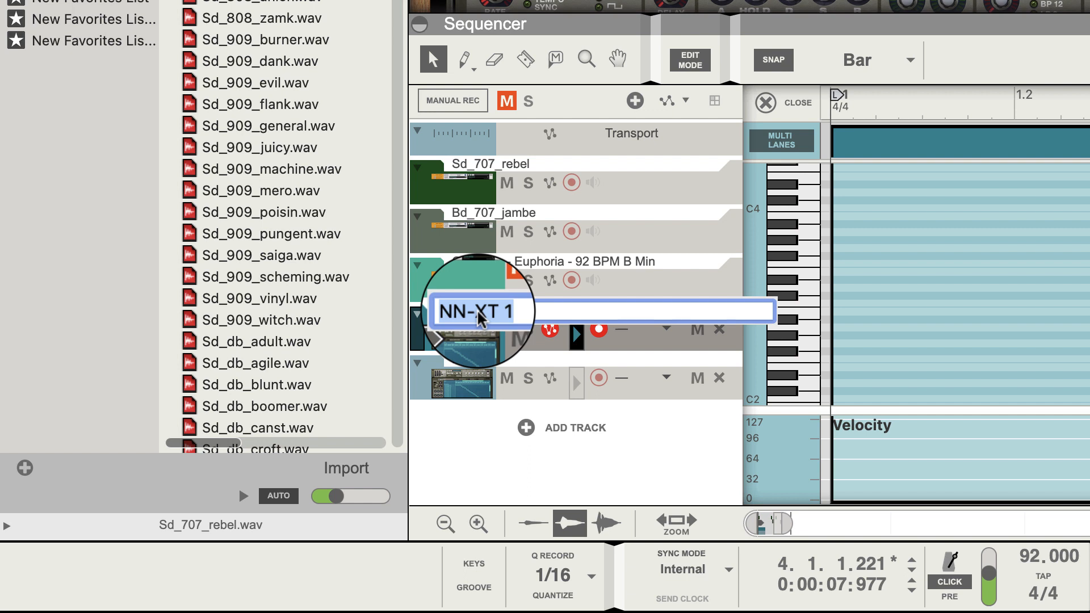
{"action": "type", "text": "snare"}
{"action": "key", "text": "Return"}
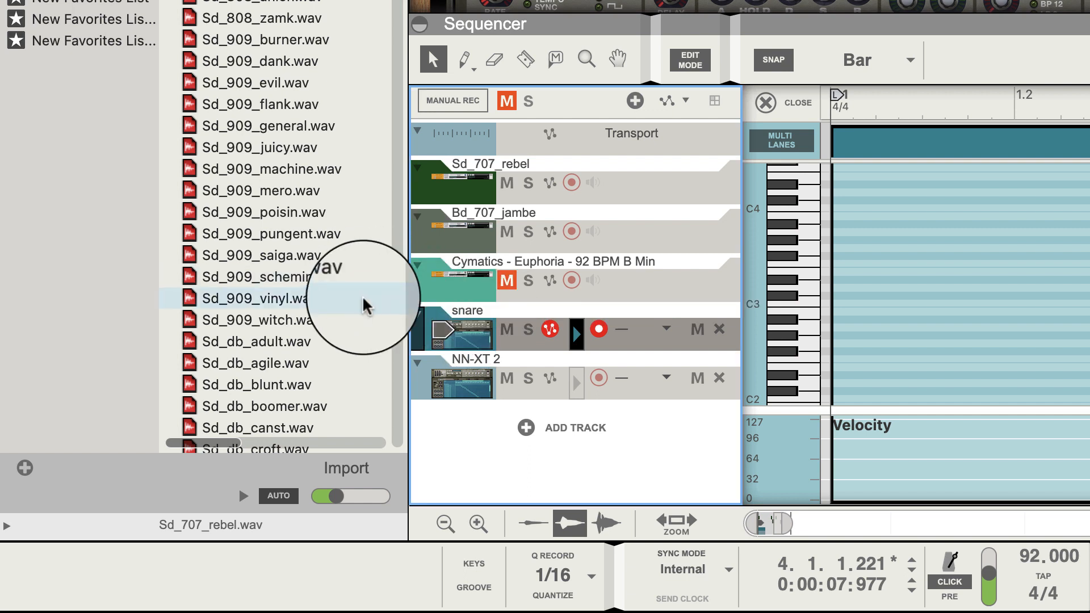
{"action": "double_click", "coordinate": [482, 363]}
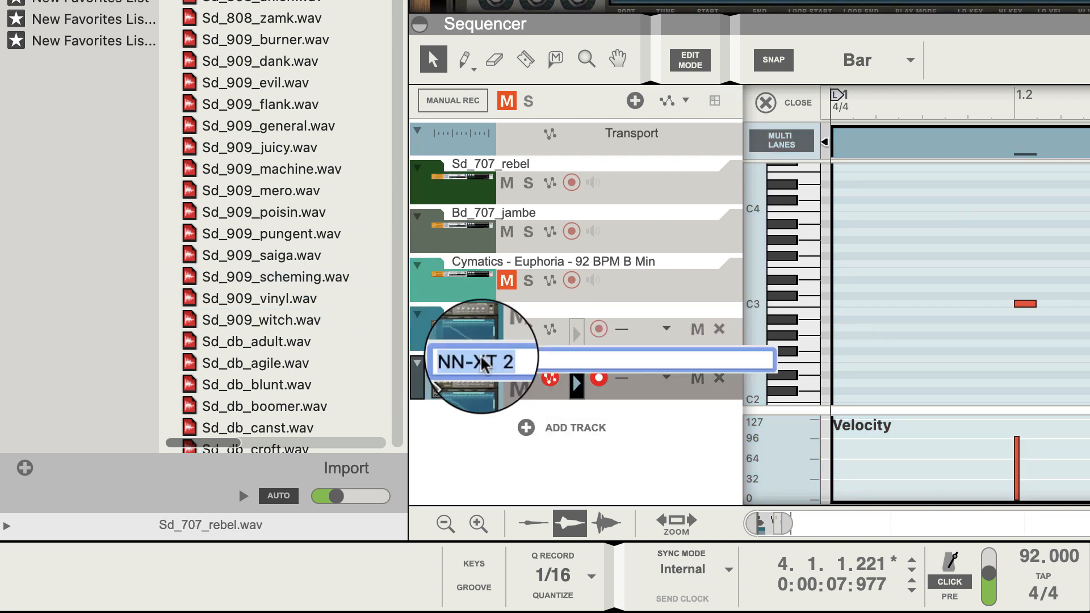
{"action": "type", "text": "drum"}
{"action": "key", "text": "Return"}
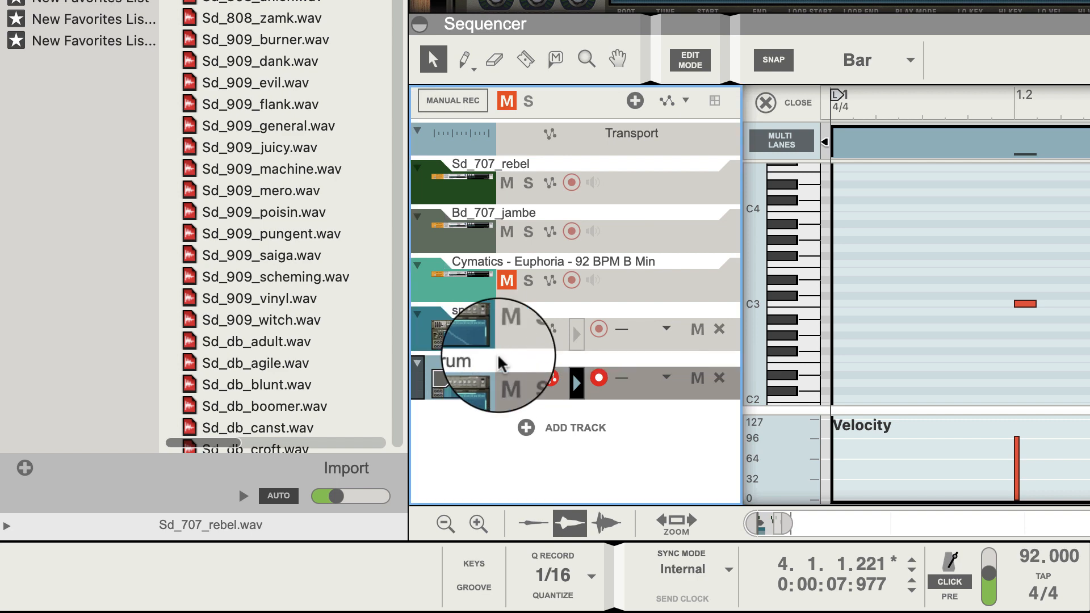
Step: Return the sequencer to the arrangement view and rename the lower NN-XT track as snare
{"action": "left_click", "coordinate": [550, 377]}
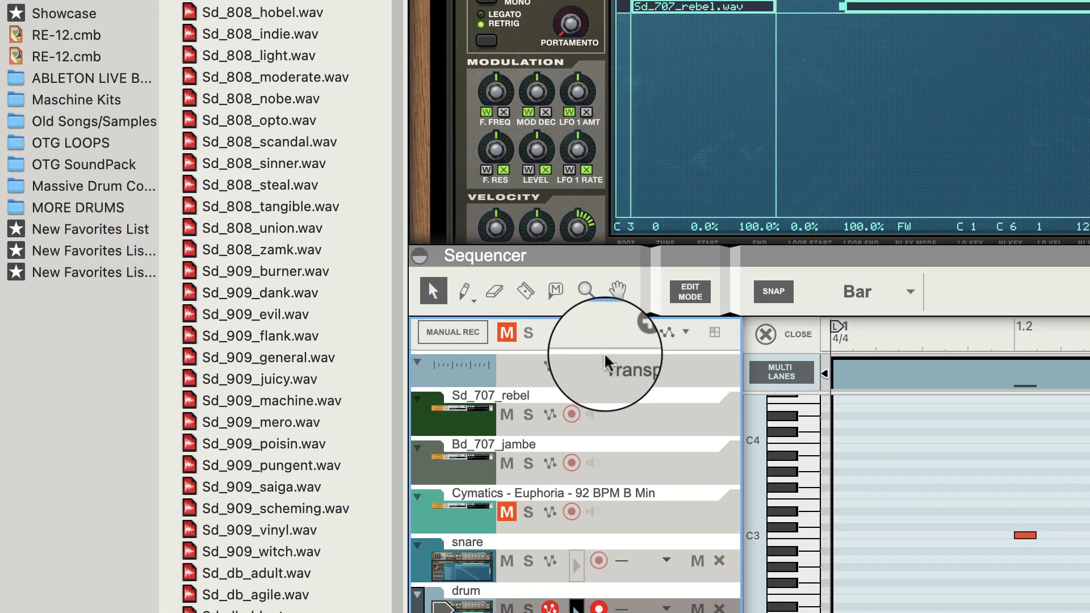
{"action": "left_click", "coordinate": [675, 300]}
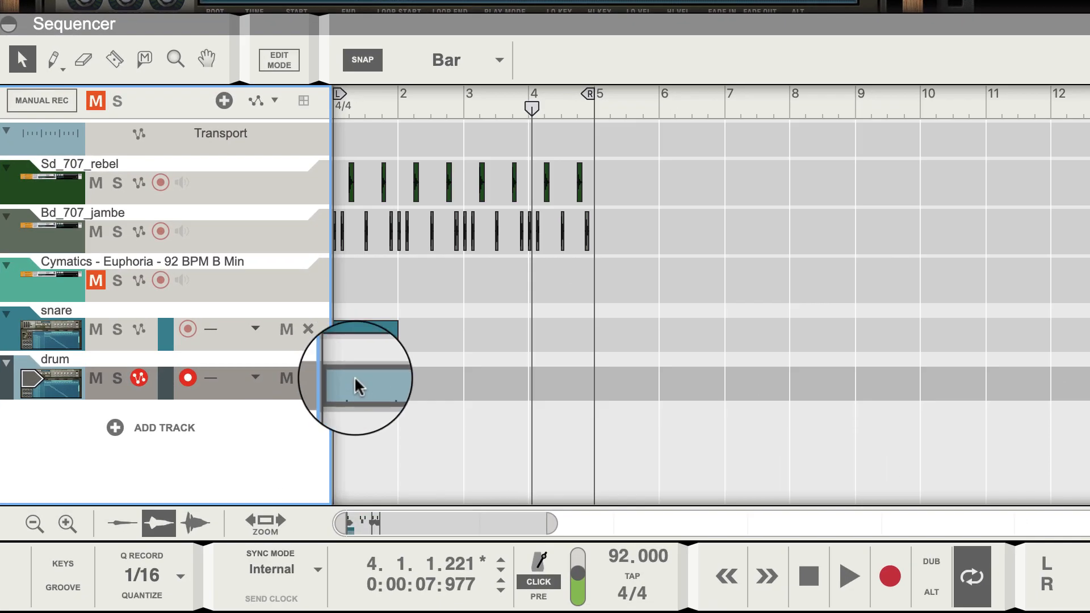
{"action": "left_click", "coordinate": [769, 606]}
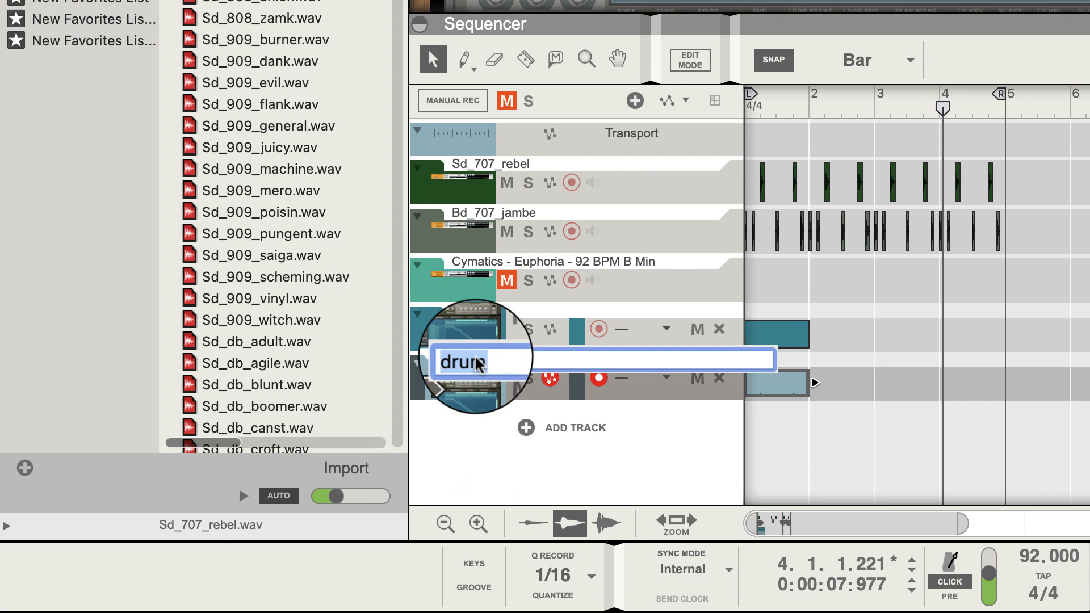
{"action": "type", "text": "re"}
{"action": "key", "text": "Return"}
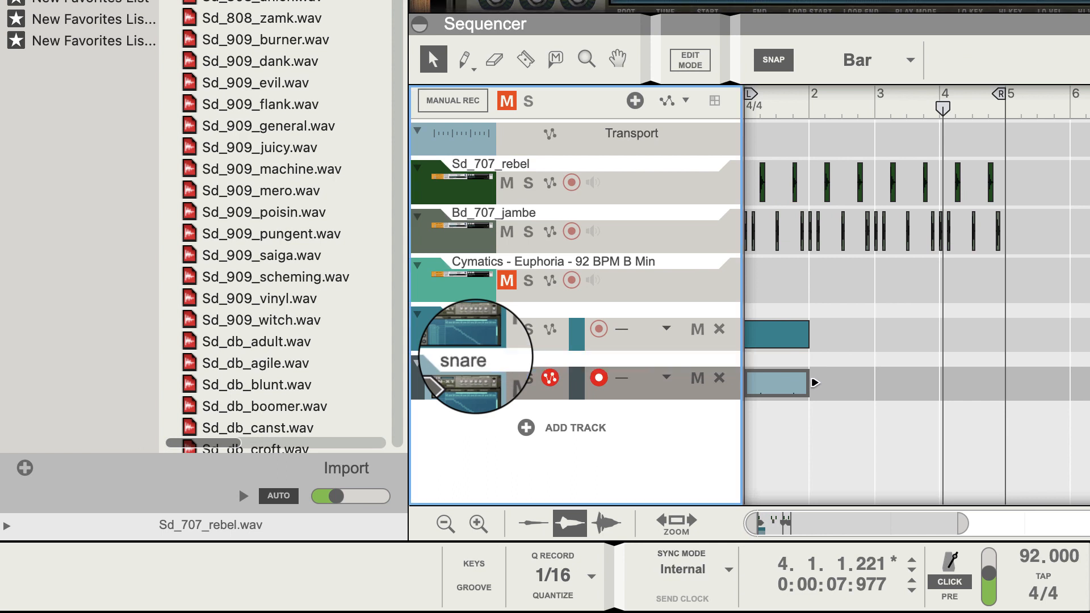
Step: Rename the upper NN-XT track as kick
{"action": "left_click", "coordinate": [477, 316]}
{"action": "double_click", "coordinate": [478, 317]}
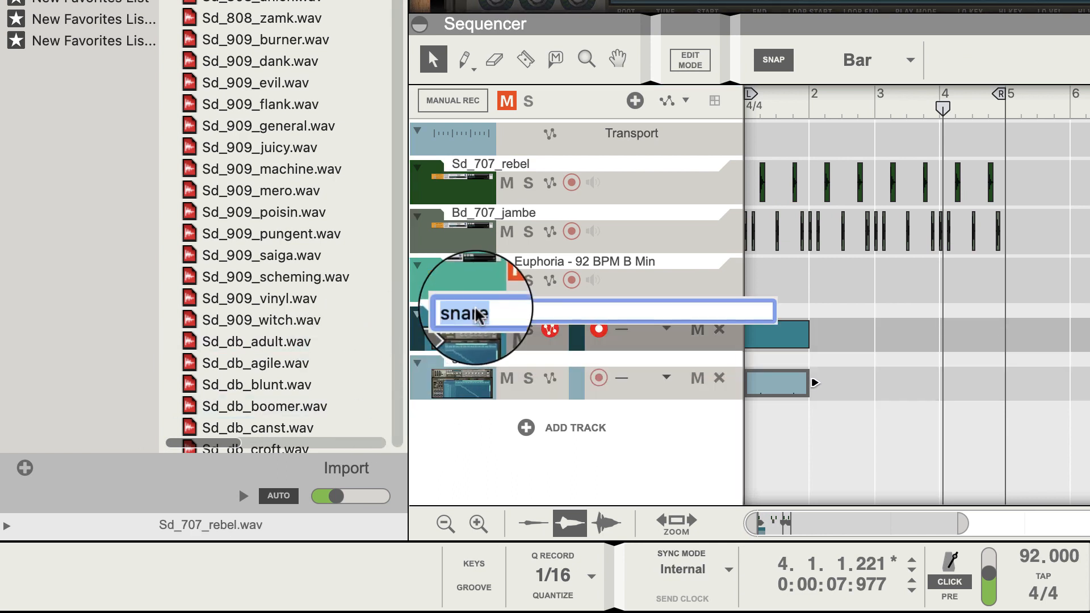
{"action": "type", "text": "kick"}
{"action": "key", "text": "Return"}
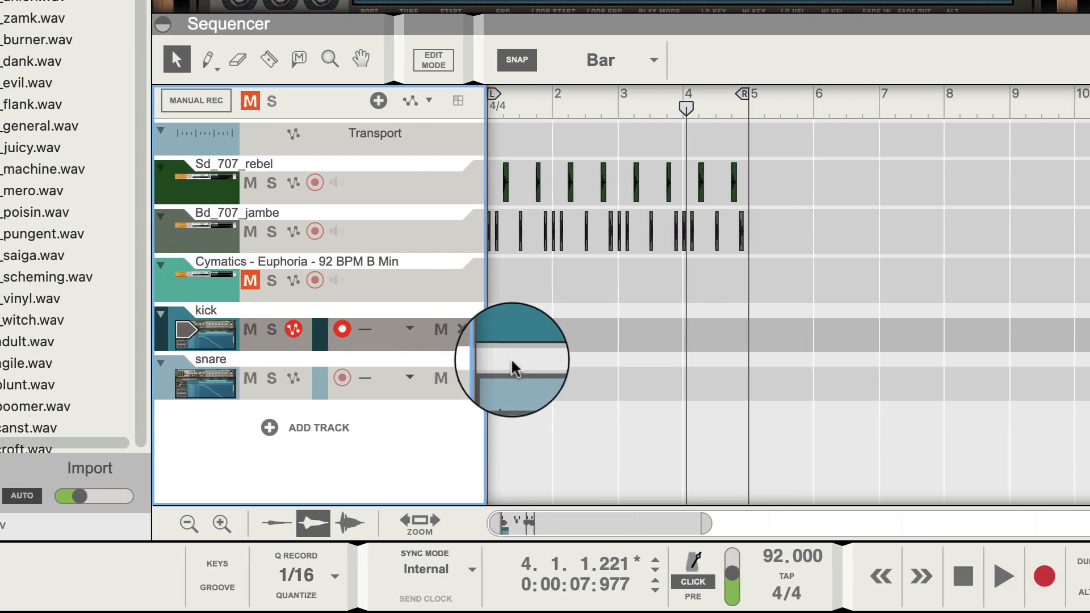
Step: Open the kick clip, place a C3 note of length 0.0.0.120 on 1.1.1, and play the pattern briefly
{"action": "double_click", "coordinate": [518, 336]}
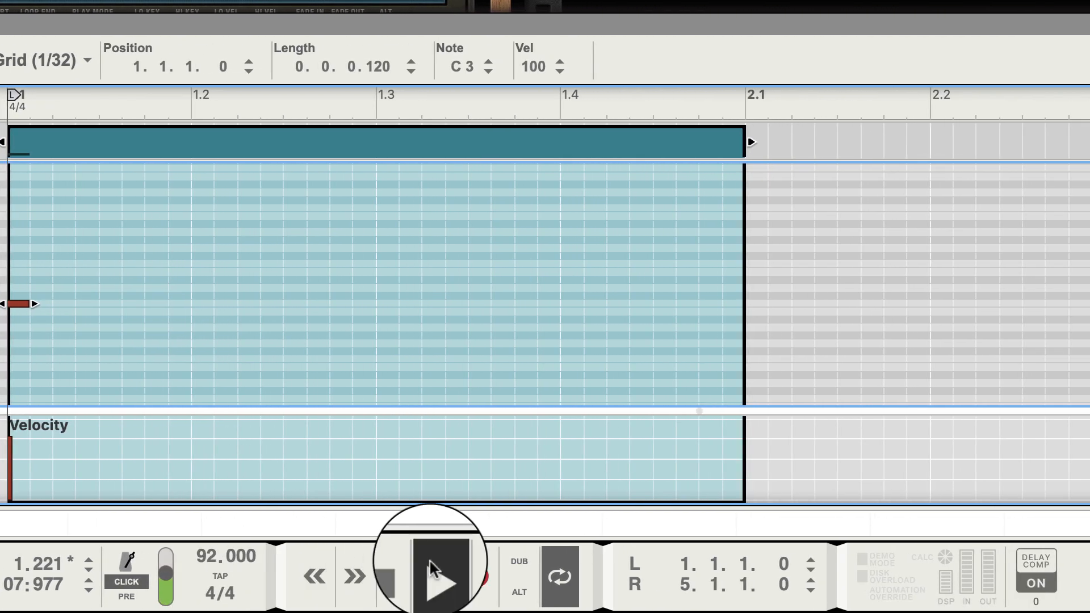
{"action": "left_click", "coordinate": [841, 563]}
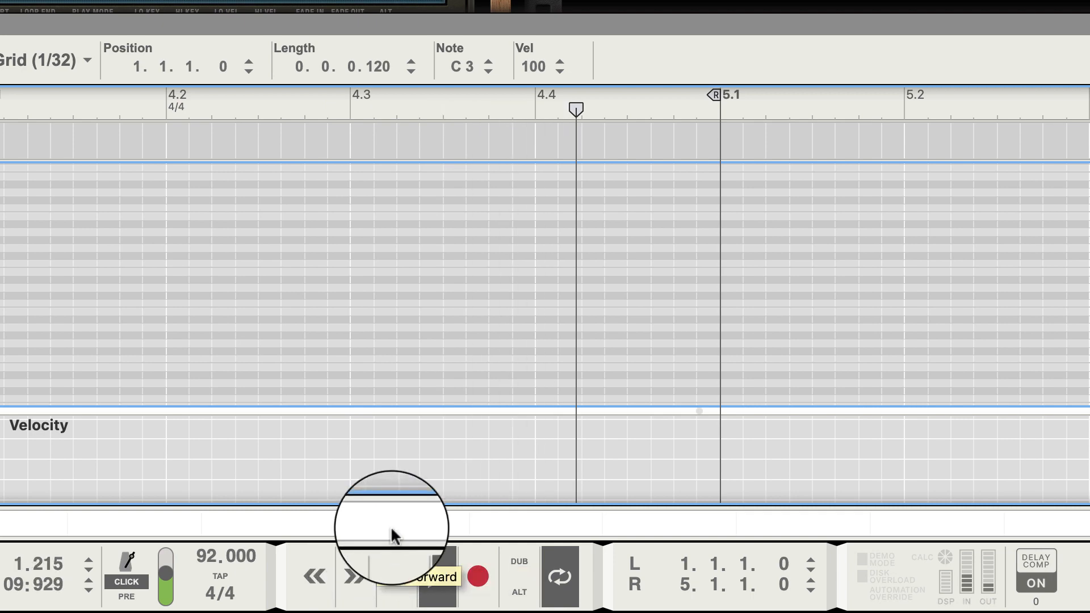
{"action": "key", "text": "space"}
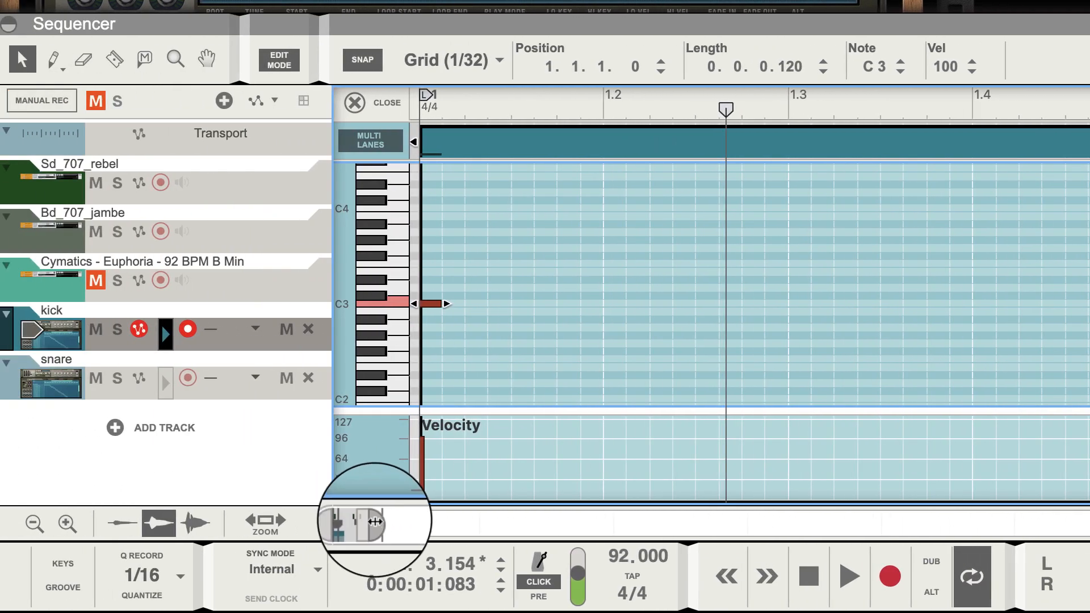
Step: Shorten the loop to one bar by moving the right locator to bar 2, and play the looped clips
{"action": "left_click_drag", "start_coordinate": [386, 522], "coordinate": [522, 521]}
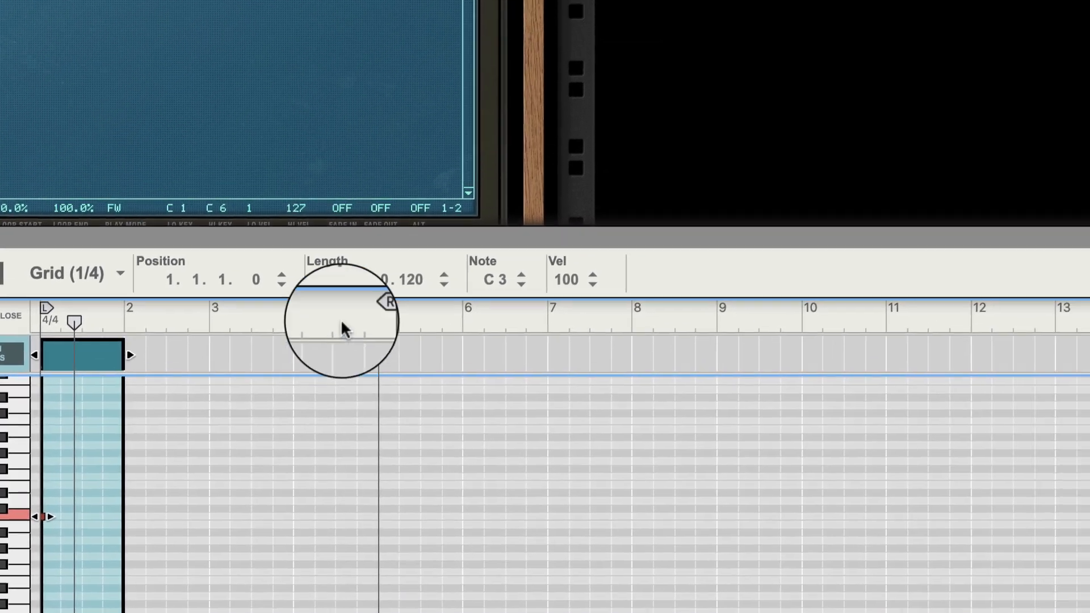
{"action": "left_click_drag", "start_coordinate": [388, 302], "coordinate": [129, 304]}
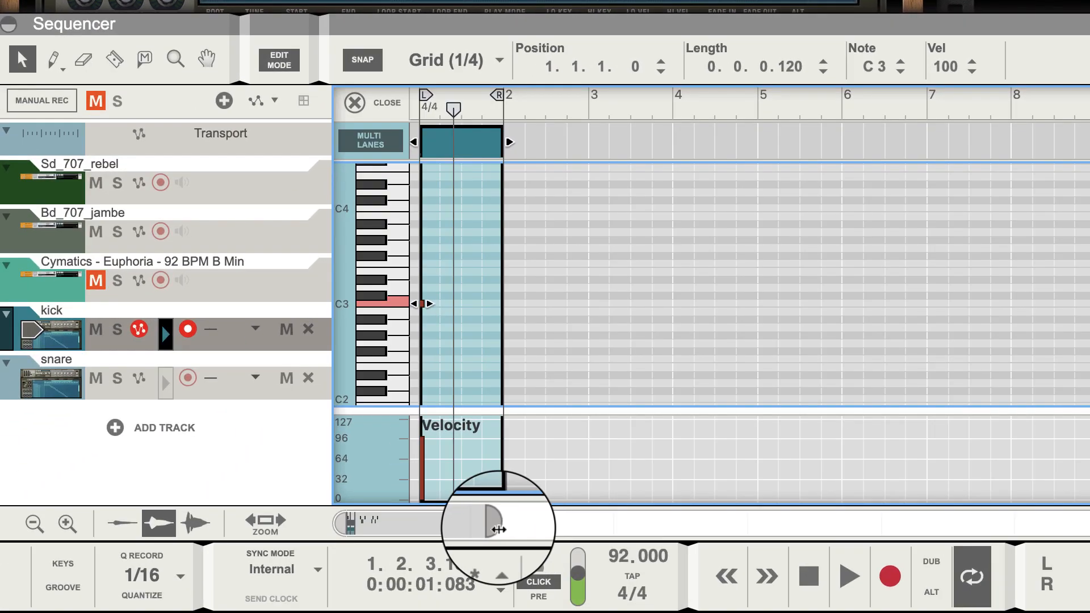
{"action": "left_click_drag", "start_coordinate": [454, 540], "coordinate": [315, 534]}
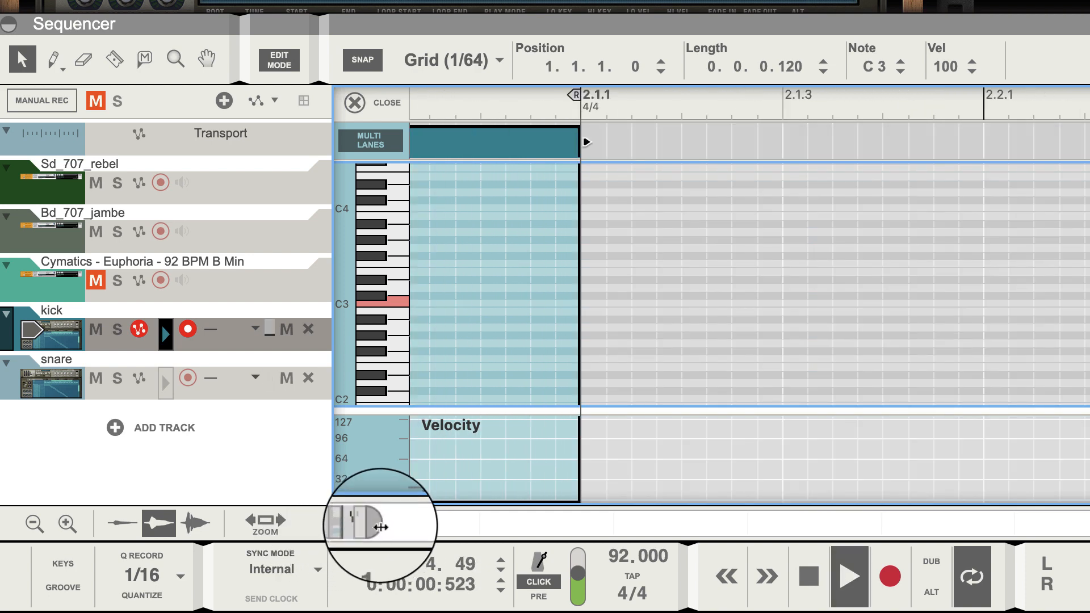
{"action": "mouse_move", "coordinate": [380, 527]}
{"action": "left_mouse_down"}
{"action": "mouse_move", "coordinate": [396, 526]}
{"action": "mouse_move", "coordinate": [371, 525]}
{"action": "left_mouse_up"}
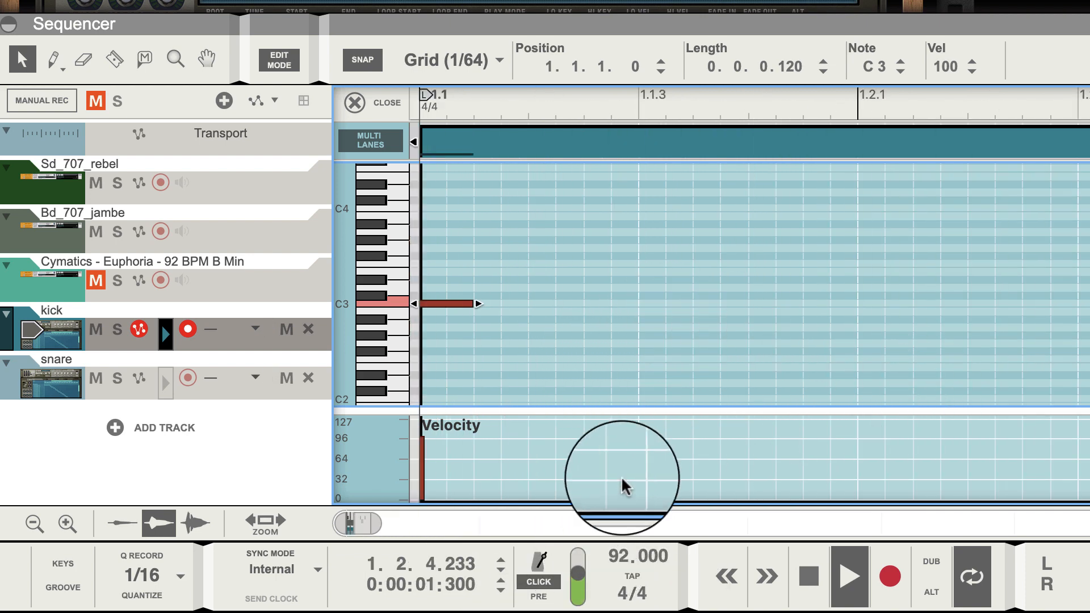
{"action": "left_click_drag", "start_coordinate": [363, 525], "coordinate": [430, 518]}
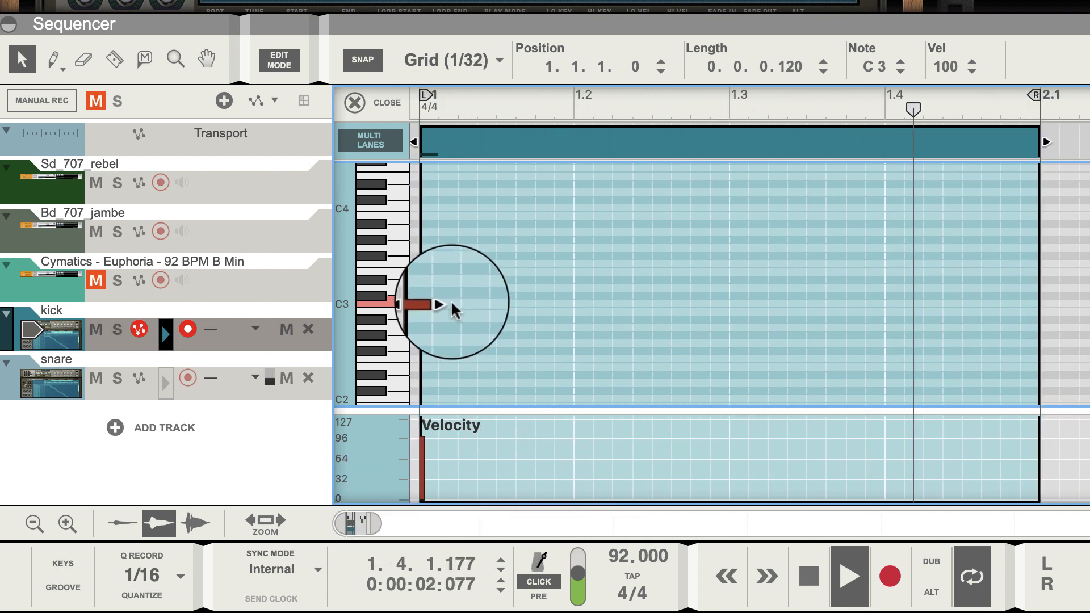
Step: Add two C3 notes to the kick clip at positions 1.1.4 and 1.3.1
{"action": "double_click", "coordinate": [543, 304]}
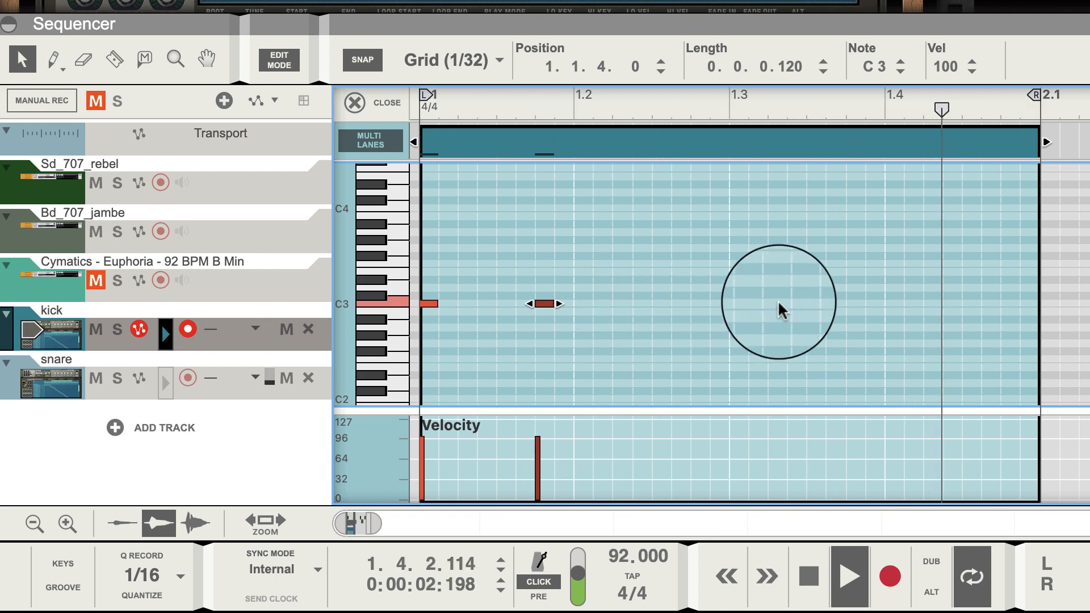
{"action": "left_click", "coordinate": [741, 310]}
{"action": "double_click", "coordinate": [741, 307]}
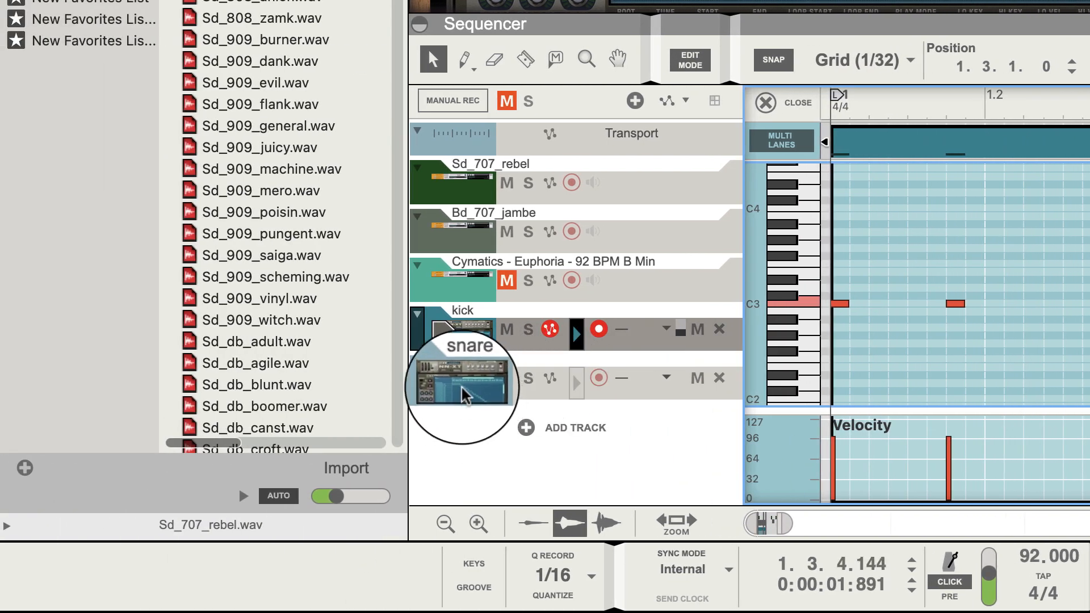
Step: Check the snare clip's note placement against the Sd_707_rebel audio clip
{"action": "left_click", "coordinate": [135, 372]}
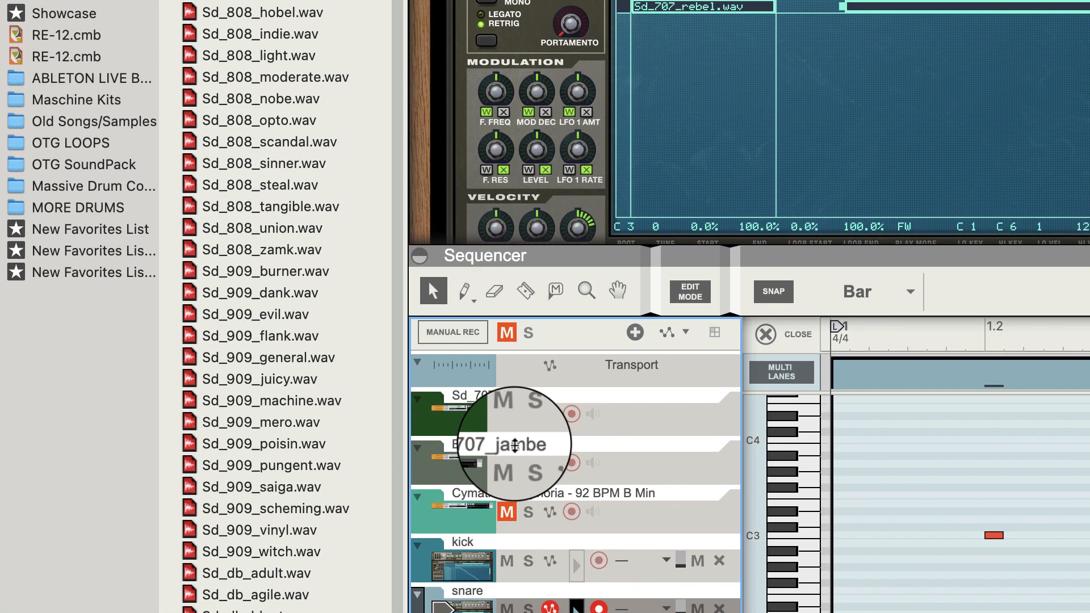
{"action": "left_click_drag", "start_coordinate": [514, 444], "coordinate": [488, 463]}
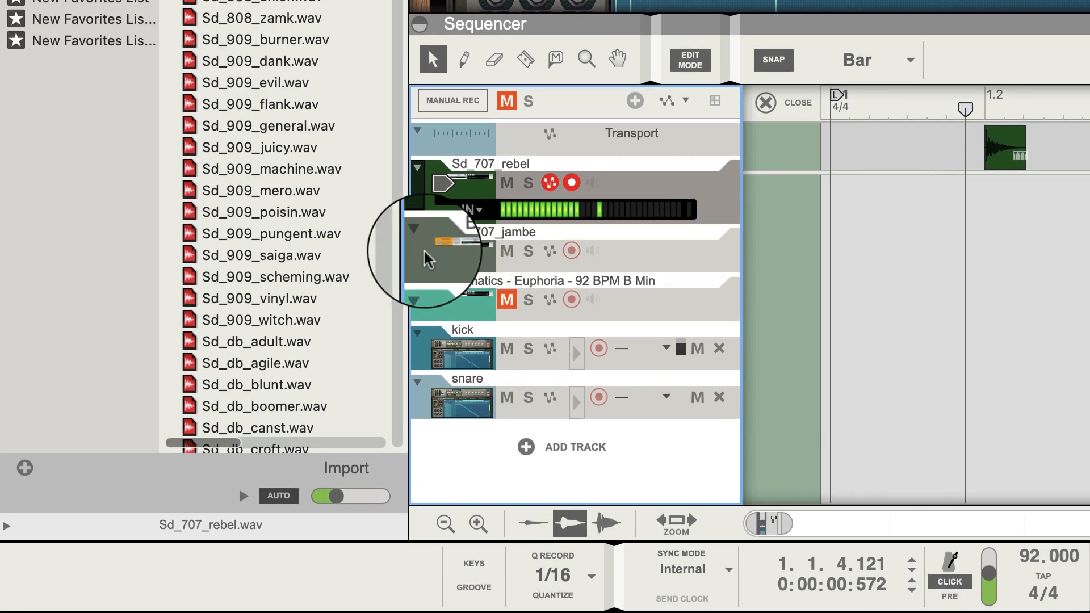
Step: On the Bd_707_jambe track, set the snap value to 1/16 and move the second audio clip to 1.1.4
{"action": "left_click", "coordinate": [427, 491]}
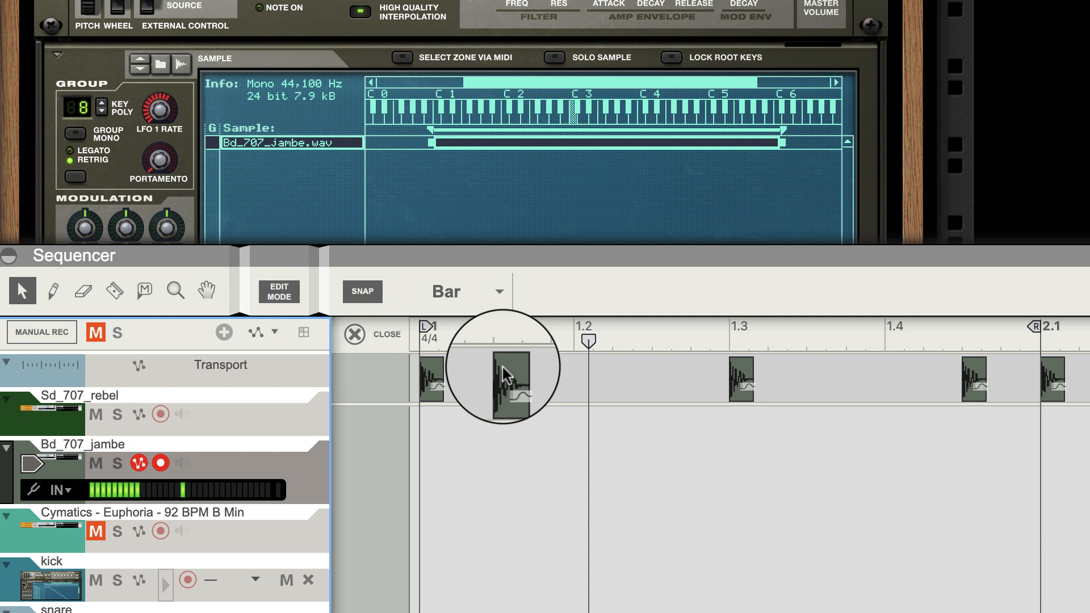
{"action": "left_click", "coordinate": [539, 355]}
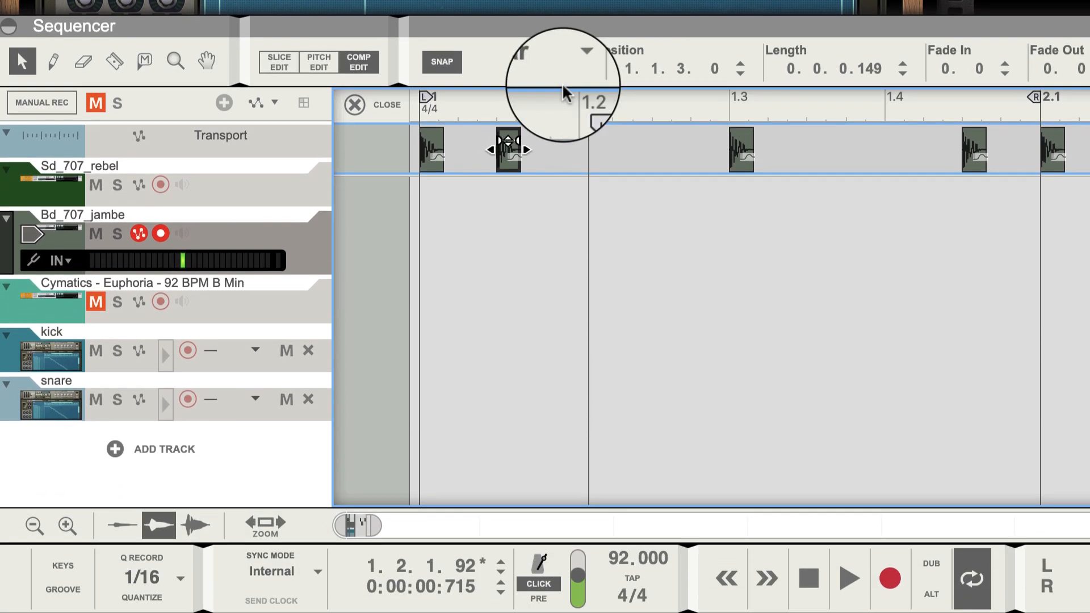
{"action": "left_click", "coordinate": [559, 299]}
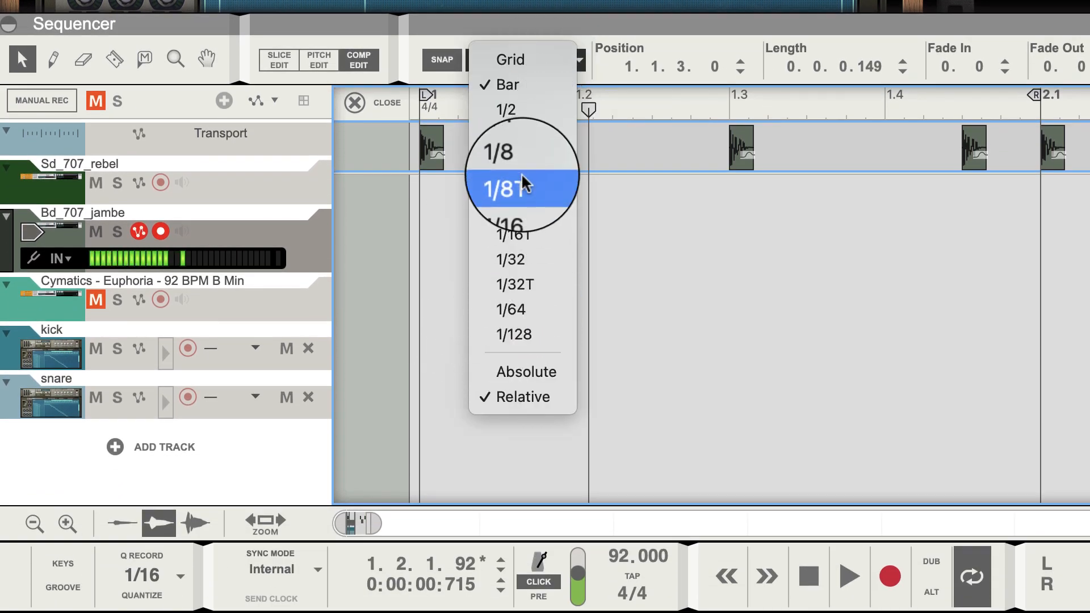
{"action": "left_click", "coordinate": [527, 235]}
{"action": "left_click", "coordinate": [537, 61]}
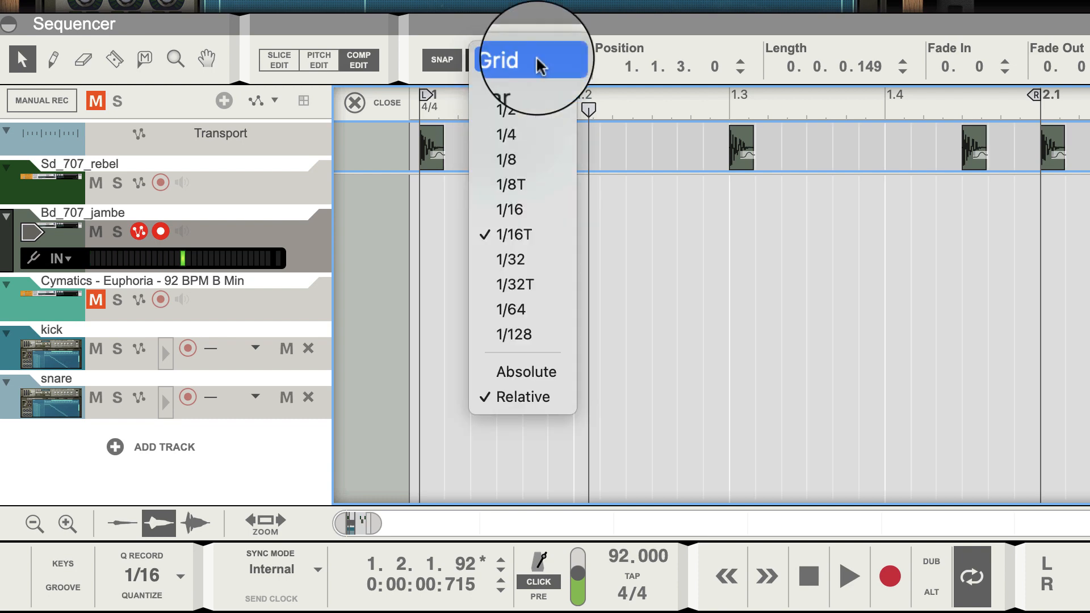
{"action": "left_click", "coordinate": [525, 209]}
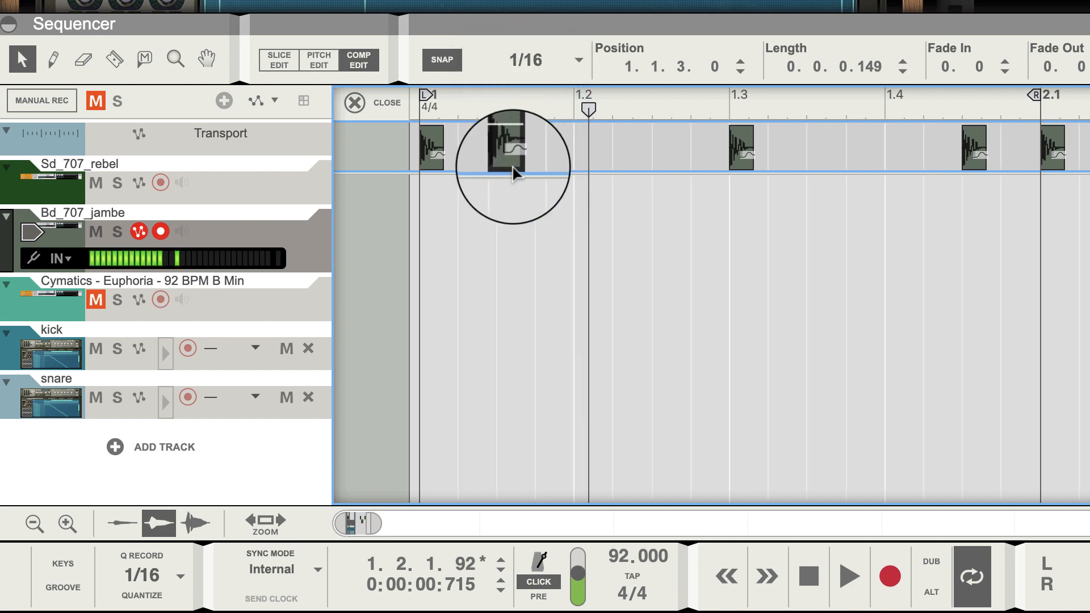
{"action": "left_click_drag", "start_coordinate": [512, 169], "coordinate": [548, 168]}
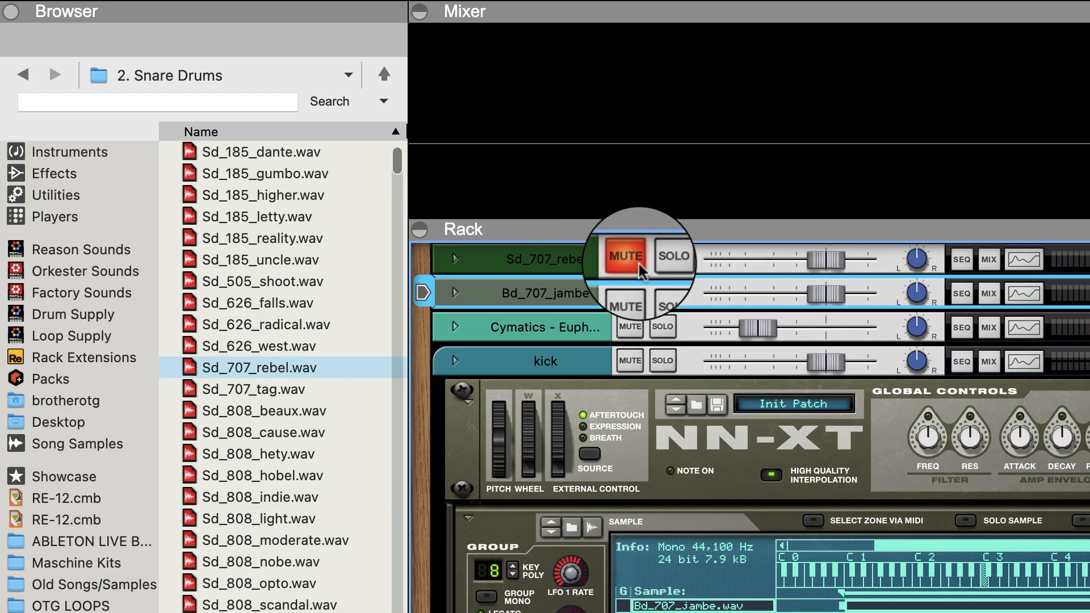
Step: Unmute the Sd_707_rebel channel and add a C3 note at 1.4.3 in the kick clip
{"action": "left_click", "coordinate": [630, 259]}
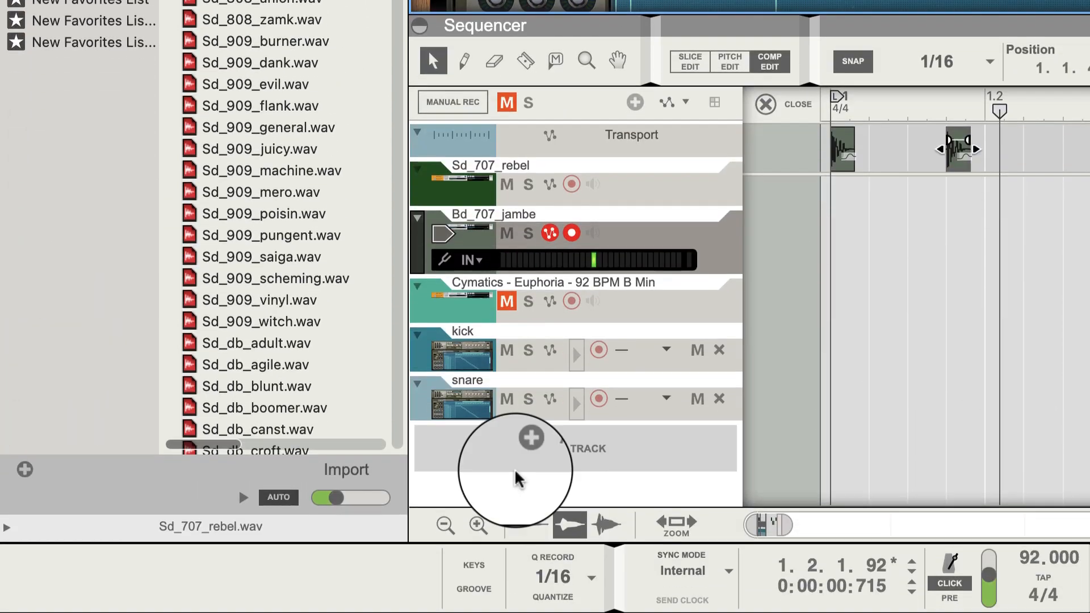
{"action": "left_click", "coordinate": [456, 358]}
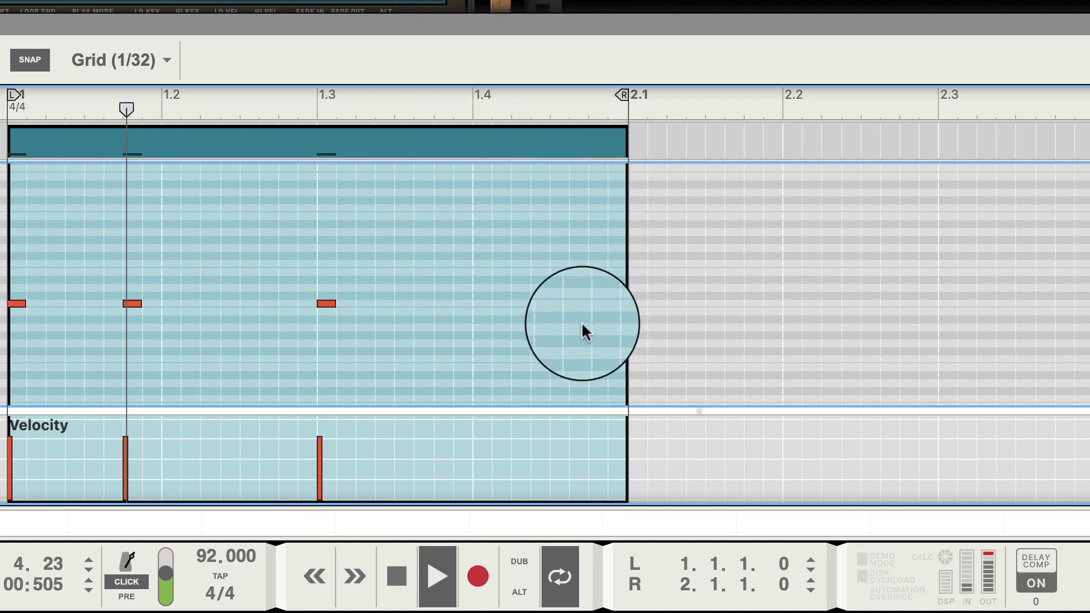
{"action": "left_click", "coordinate": [554, 303]}
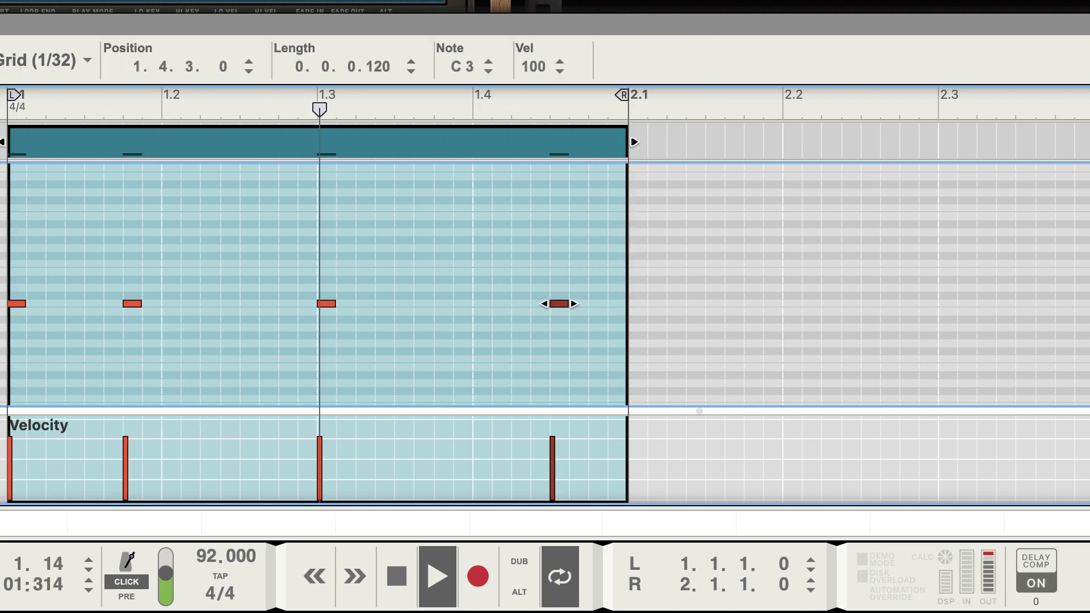
Step: Show the mixer and mute the Bd_707_jambe and Sd_707_rebel channels
{"action": "key", "text": "F5"}
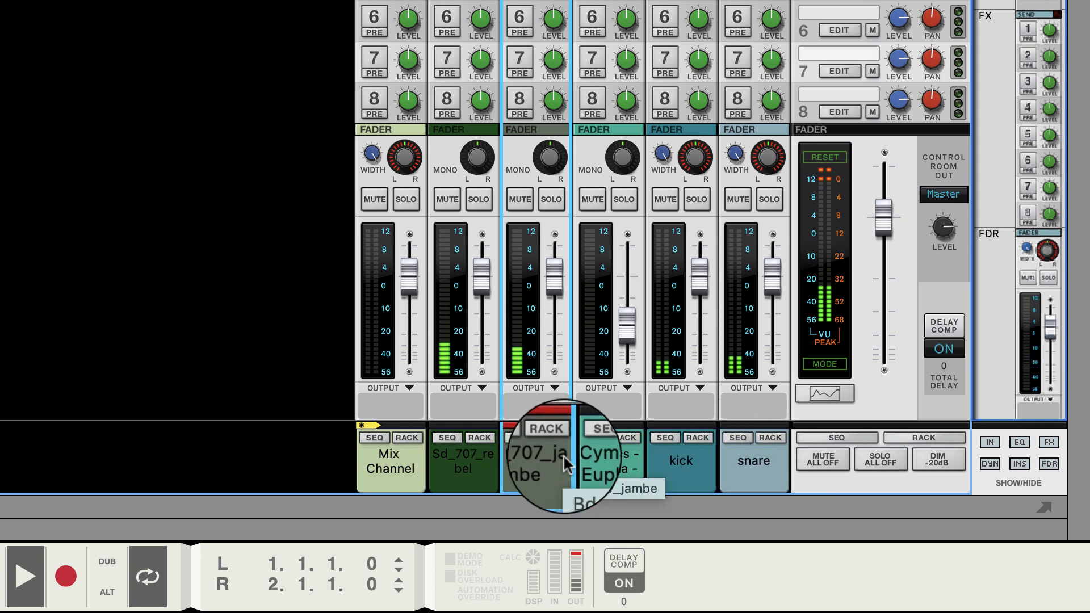
{"action": "left_click", "coordinate": [518, 202]}
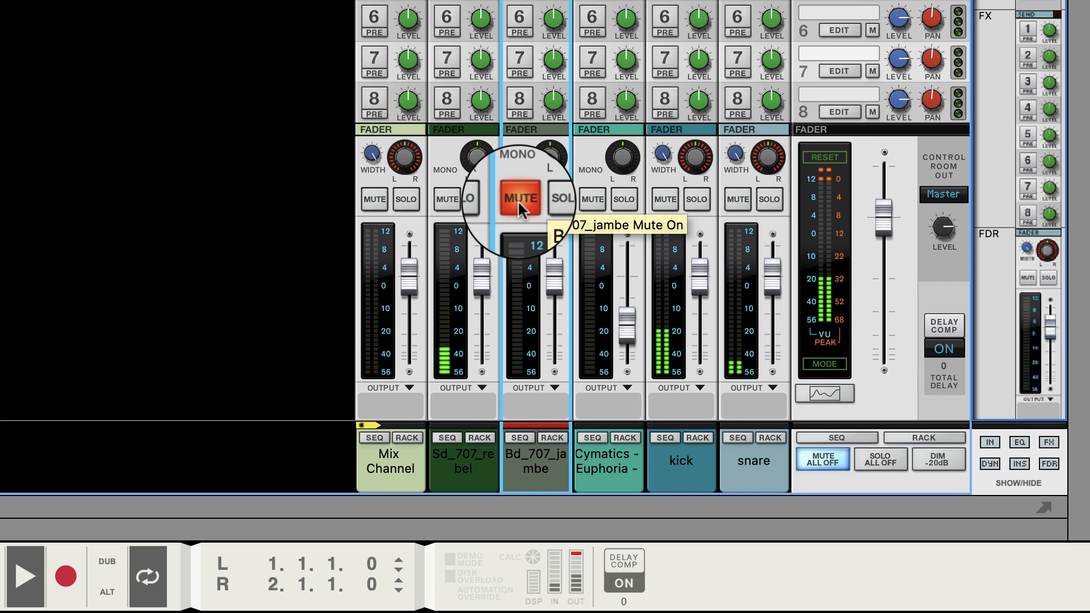
{"action": "left_click", "coordinate": [518, 200]}
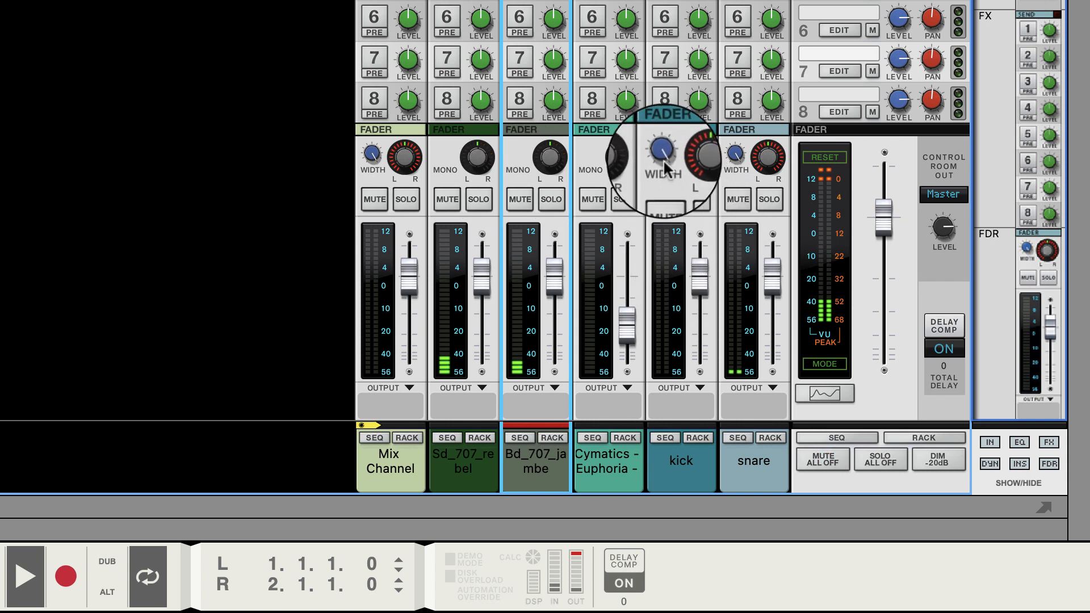
{"action": "left_click", "coordinate": [523, 199]}
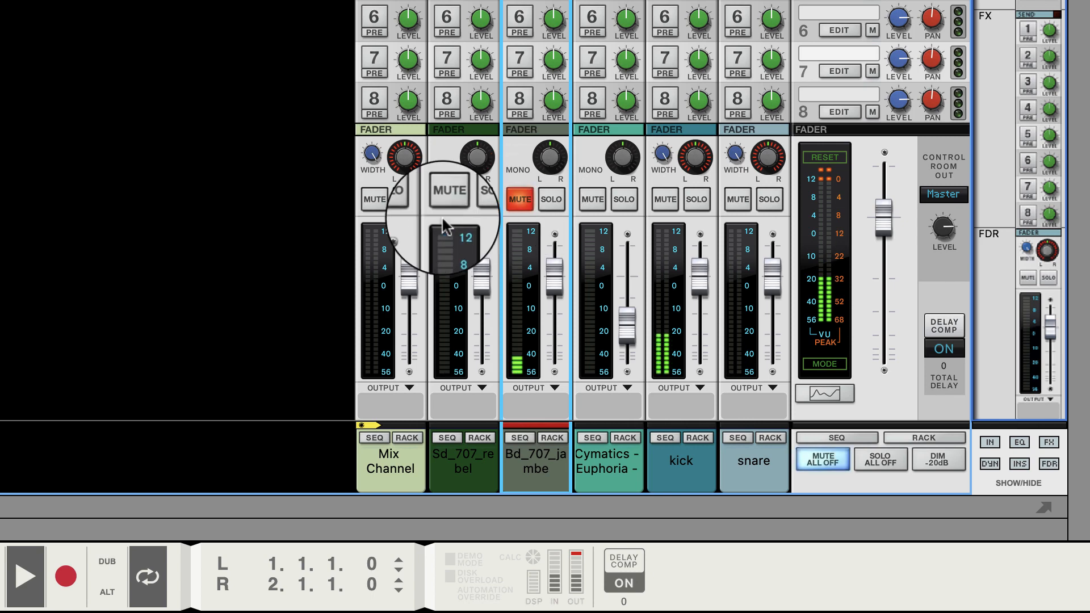
{"action": "left_click", "coordinate": [445, 202]}
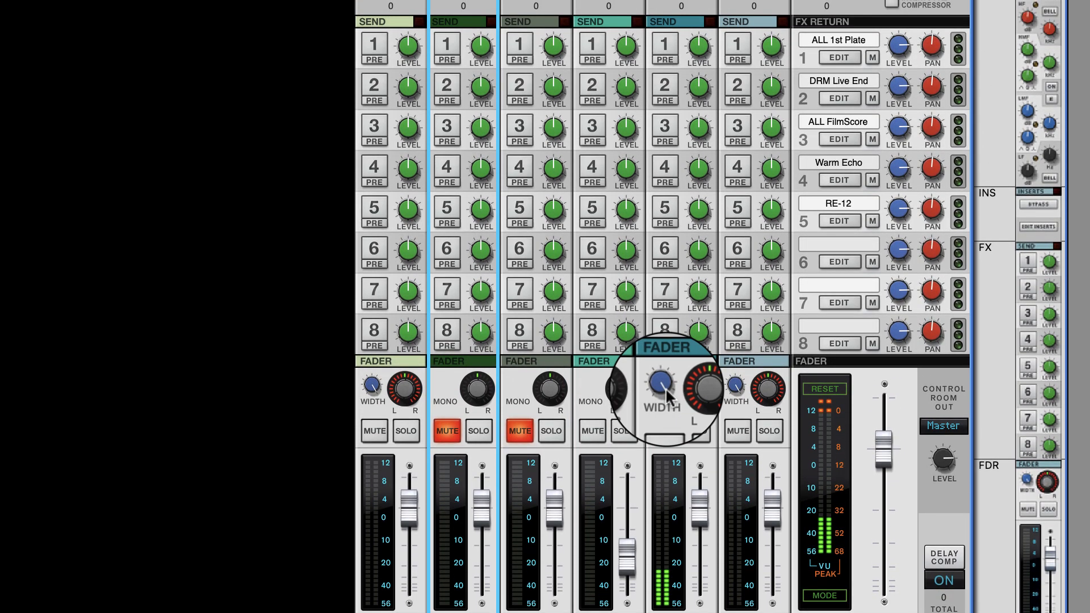
Step: Turn the stereo width of the kick and snare channels fully down and raise both channel faders
{"action": "left_click_drag", "start_coordinate": [662, 153], "coordinate": [693, 307]}
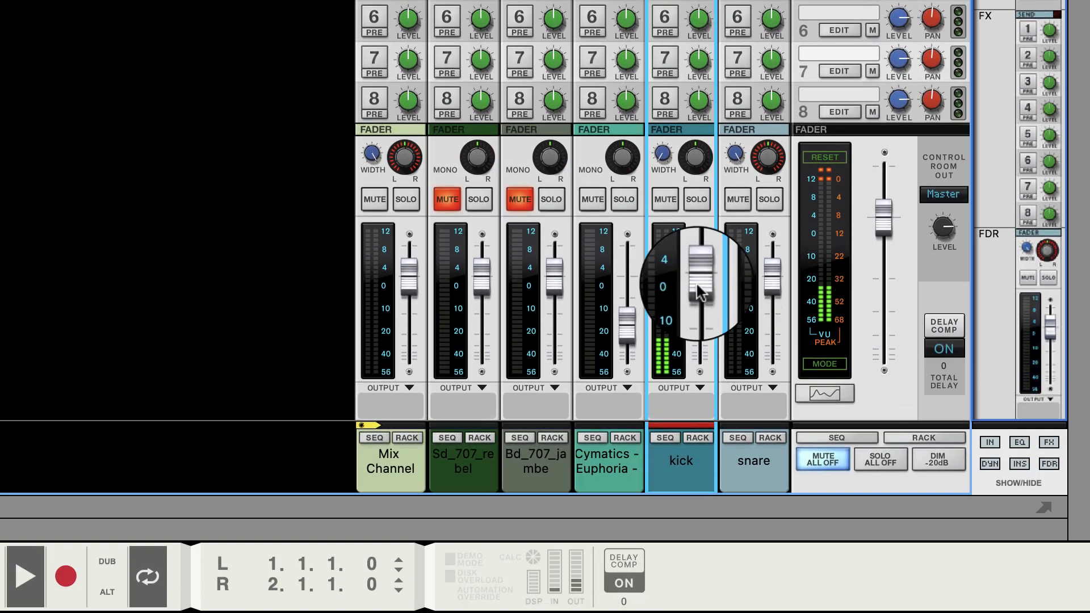
{"action": "left_click_drag", "start_coordinate": [696, 460], "coordinate": [694, 432]}
{"action": "left_click_drag", "start_coordinate": [694, 247], "coordinate": [697, 250]}
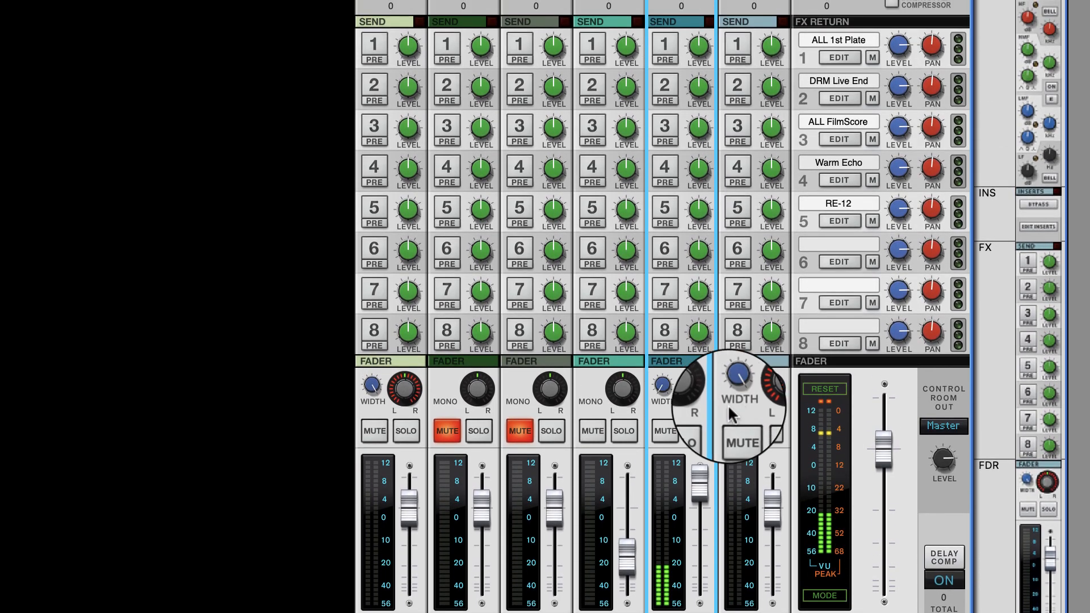
{"action": "left_click_drag", "start_coordinate": [736, 154], "coordinate": [767, 352]}
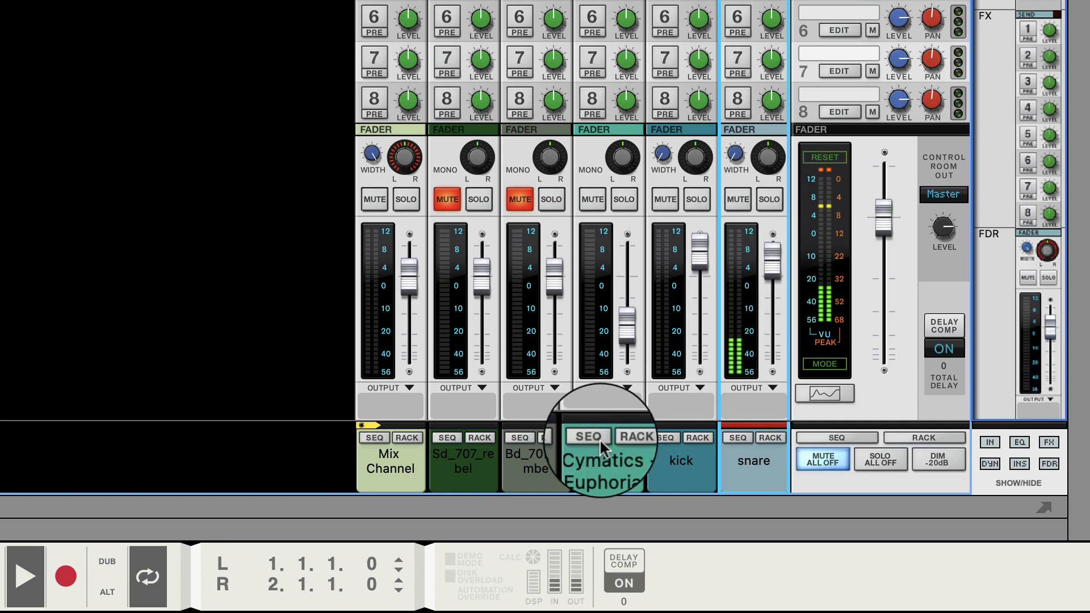
Step: On the rear of the rack, unfold the kick mix channel, disconnect its right input cable, and return to the front
{"action": "key", "text": "F6"}
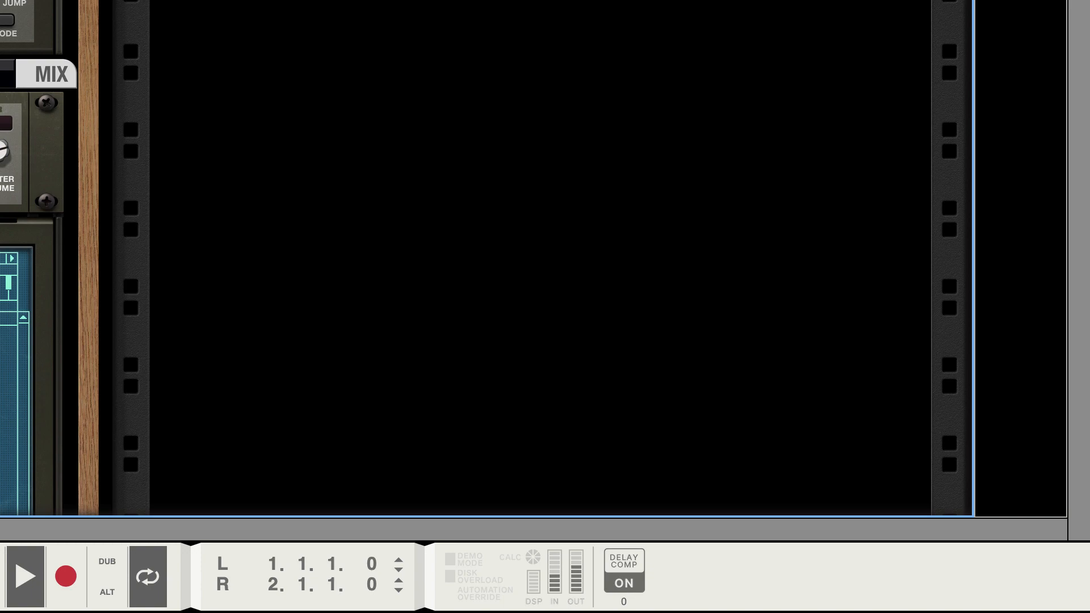
{"action": "key", "text": "Tab"}
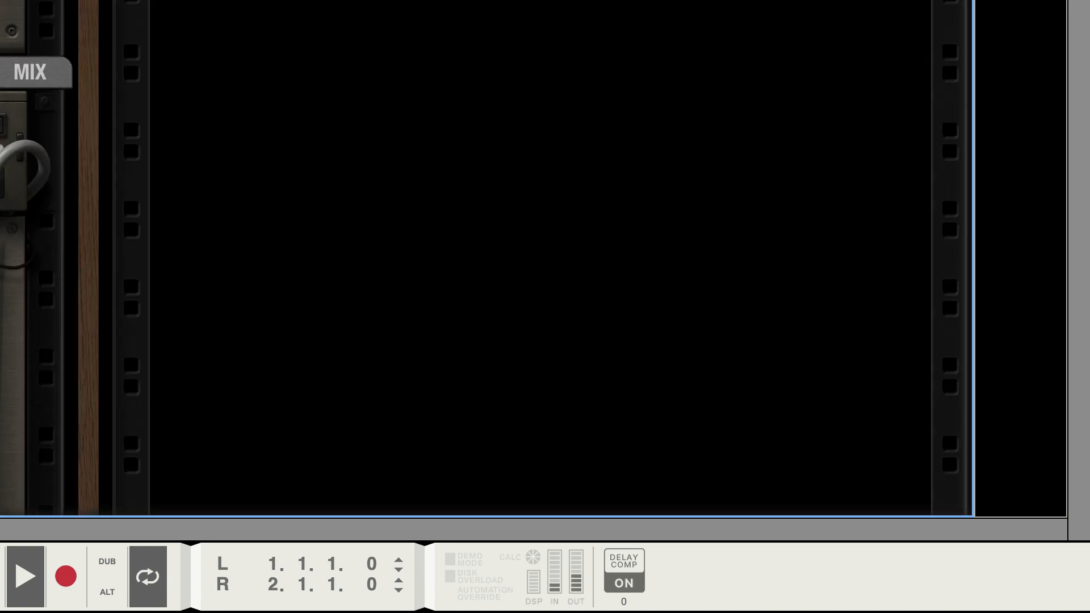
{"action": "scroll", "coordinate": [34, 255], "scroll_direction": "up", "scroll_amount": 5}
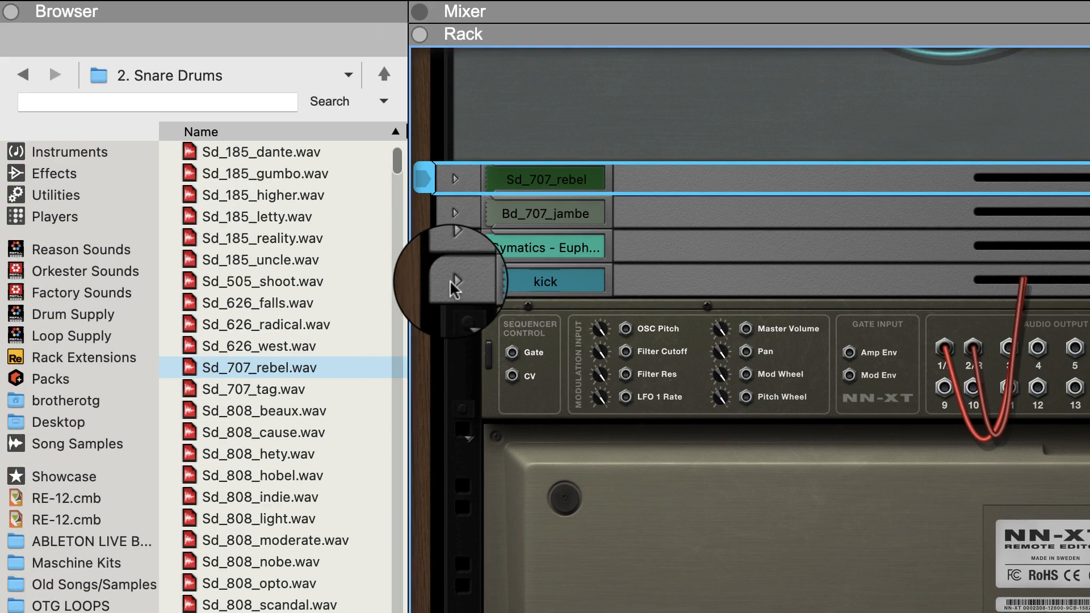
{"action": "left_click", "coordinate": [451, 281]}
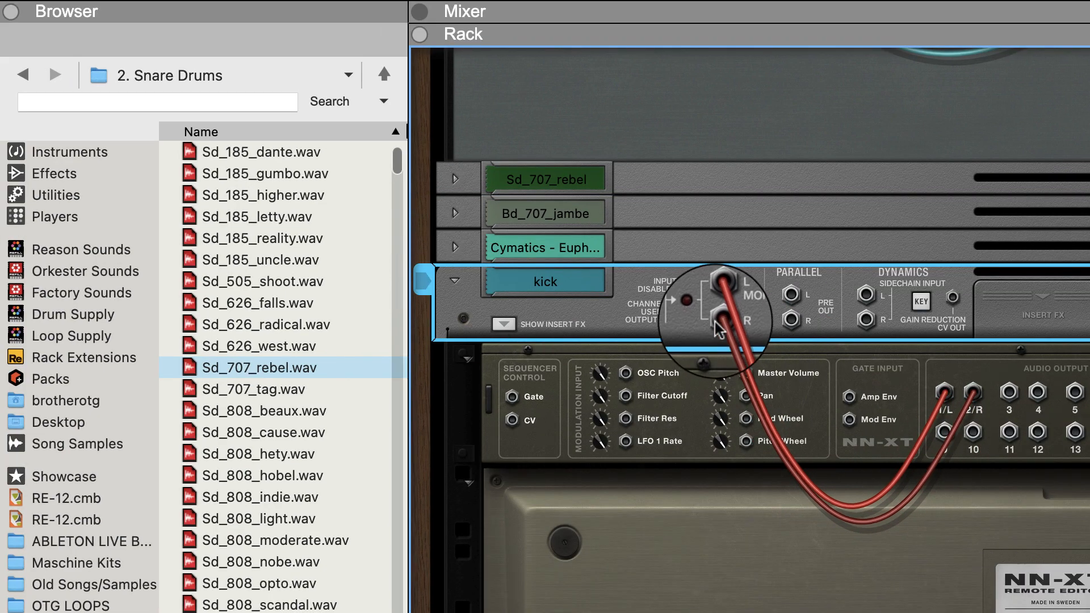
{"action": "left_click_drag", "start_coordinate": [719, 328], "coordinate": [936, 610]}
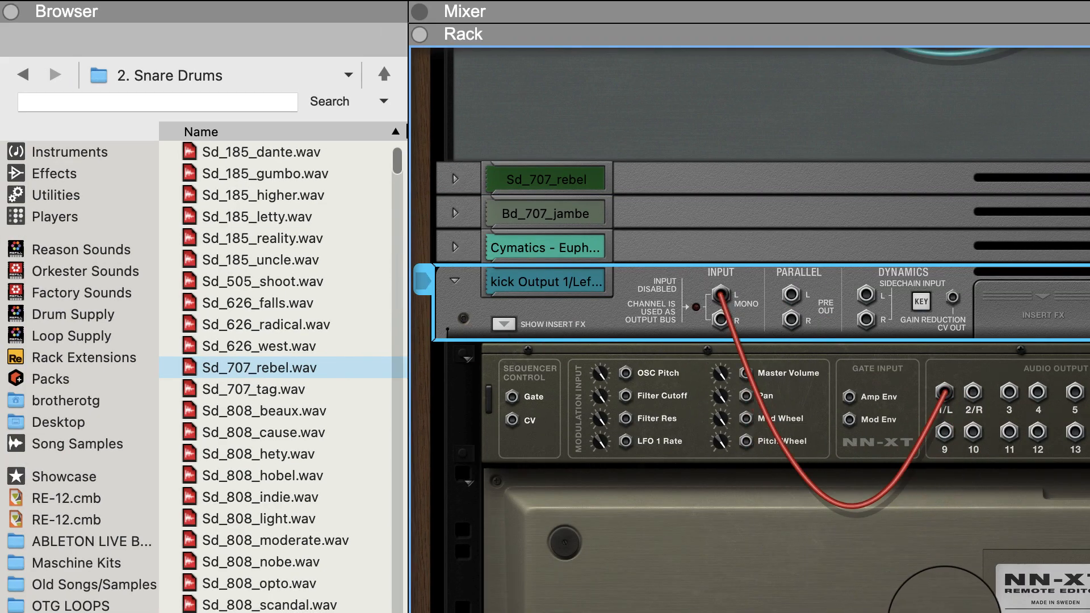
{"action": "key", "text": "Tab"}
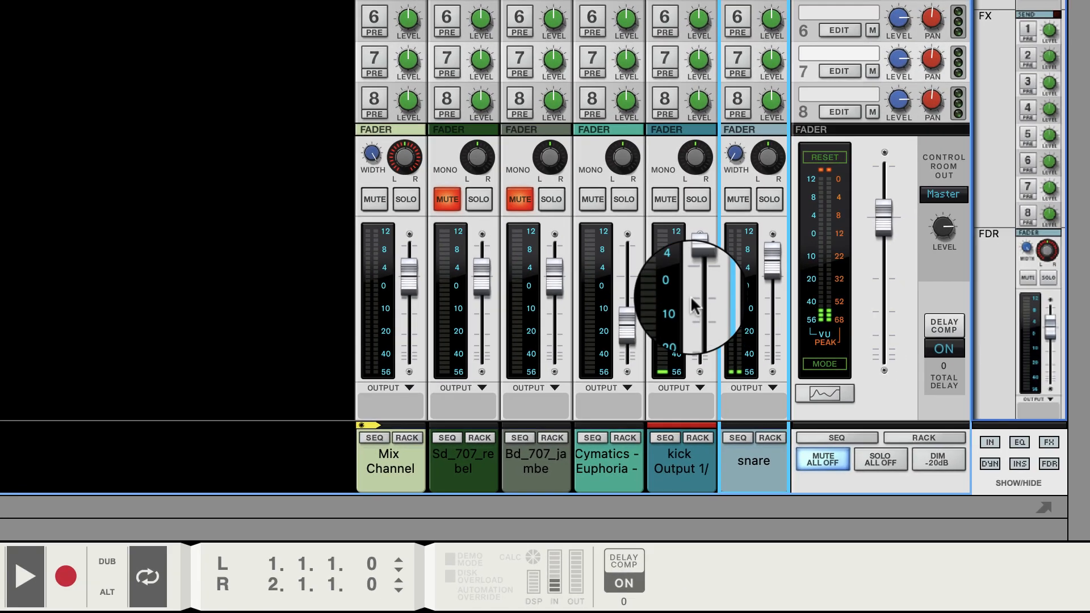
Step: Adjust the kick channel's fader in the mixer, and mute the snare and kick channels
{"action": "mouse_move", "coordinate": [699, 269]}
{"action": "left_mouse_down"}
{"action": "mouse_move", "coordinate": [697, 252]}
{"action": "mouse_move", "coordinate": [697, 263]}
{"action": "left_mouse_up"}
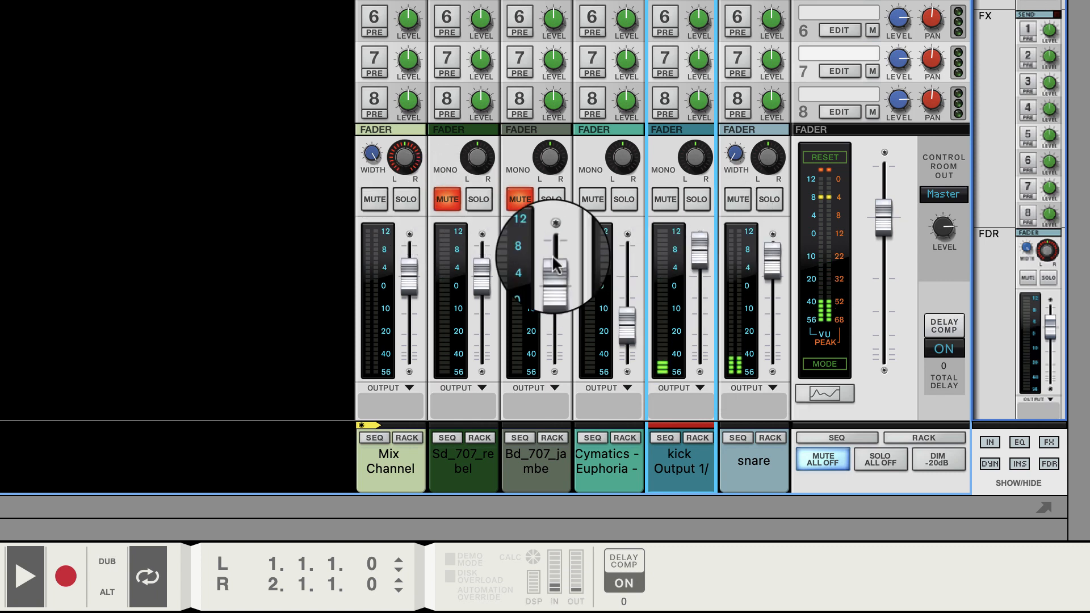
{"action": "left_click", "coordinate": [734, 200]}
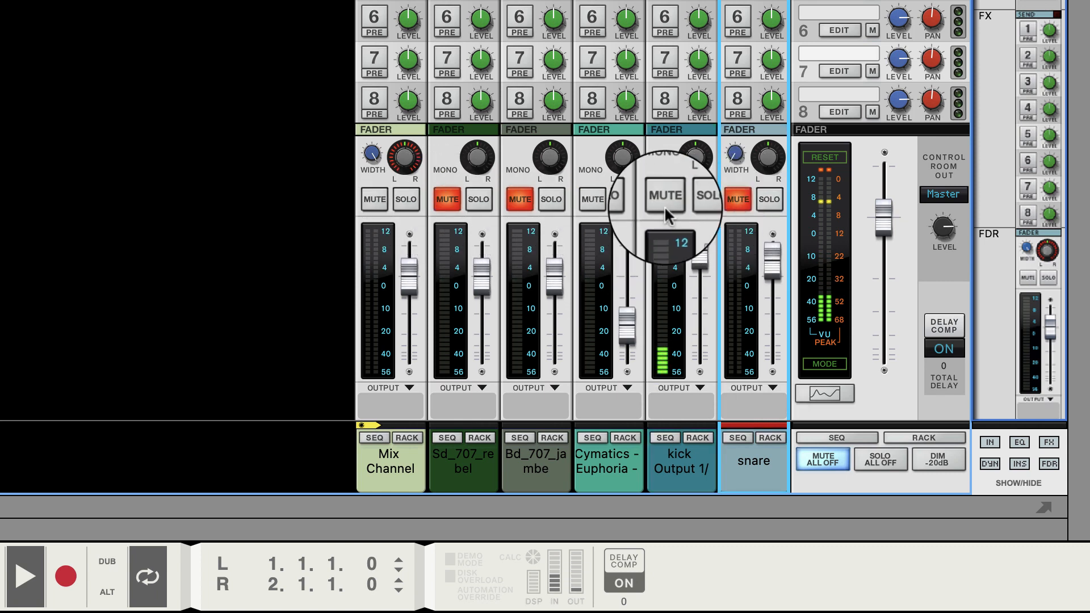
{"action": "left_click", "coordinate": [666, 199]}
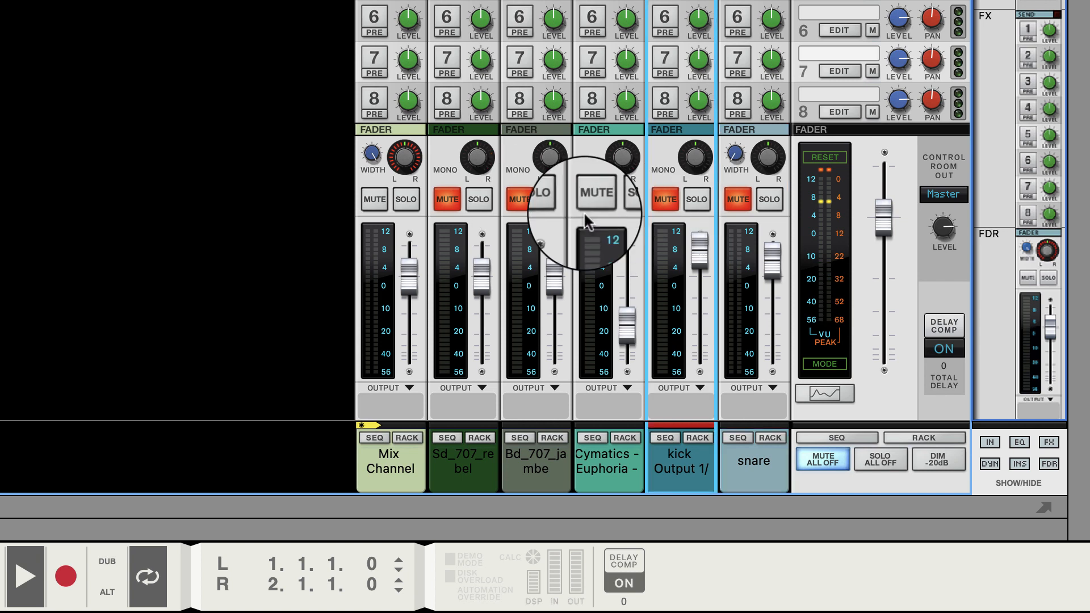
Step: Compare the Bd_707_jambe audio kick with the NN-XT kick by alternately unmuting and muting their two channels
{"action": "left_click", "coordinate": [521, 200]}
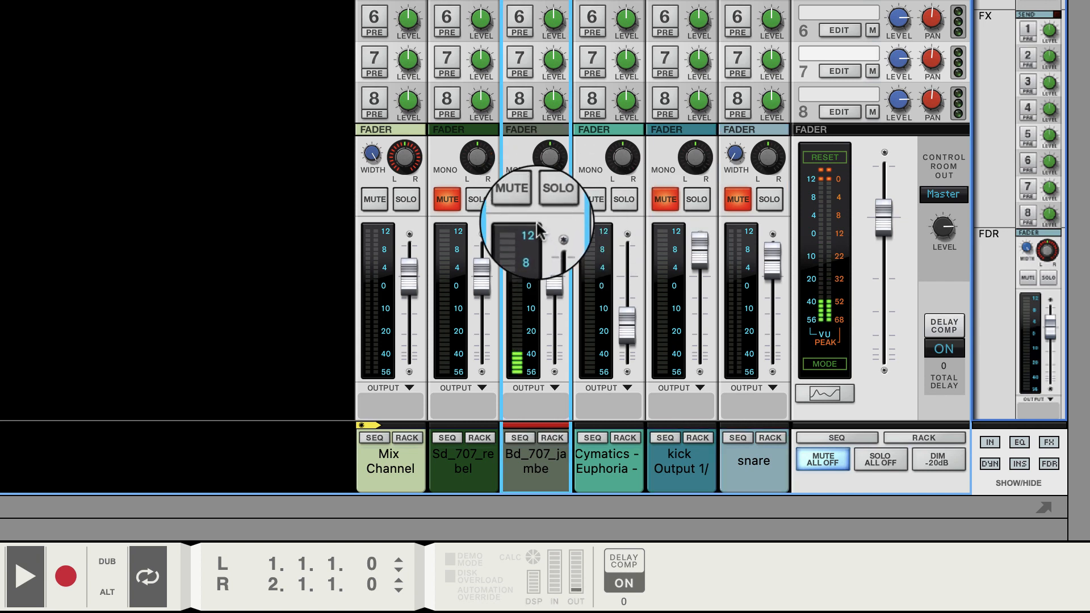
{"action": "left_click", "coordinate": [527, 205]}
{"action": "left_click", "coordinate": [661, 201]}
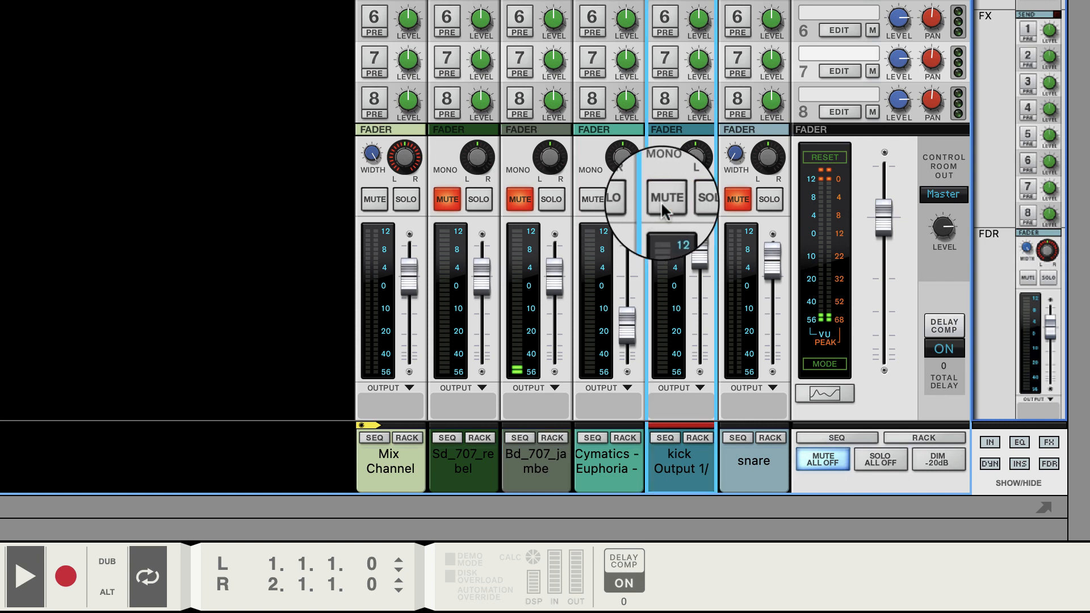
{"action": "left_click", "coordinate": [660, 202]}
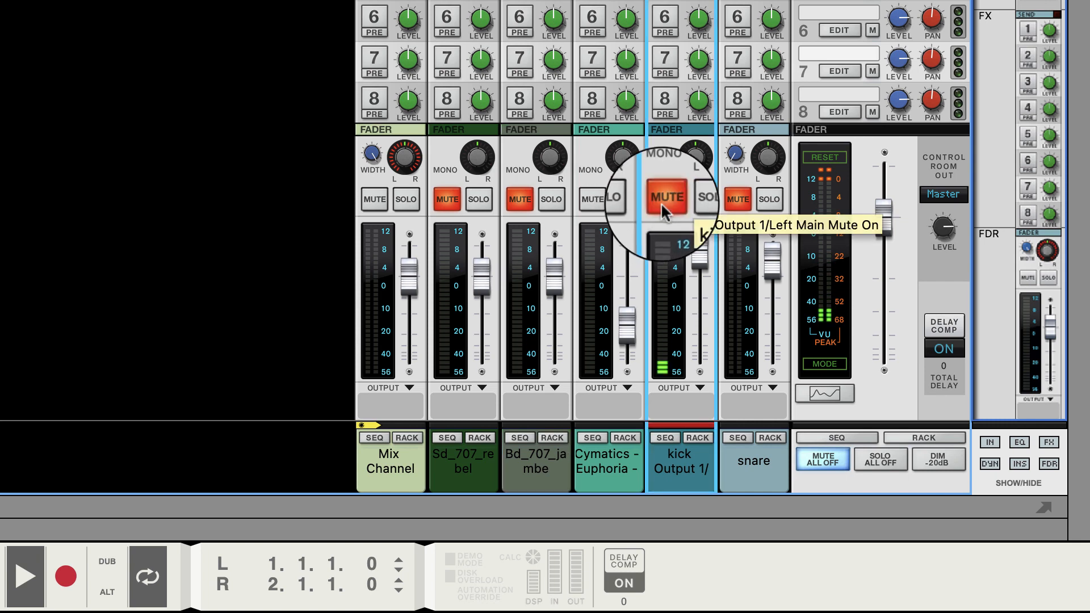
{"action": "left_click", "coordinate": [507, 201]}
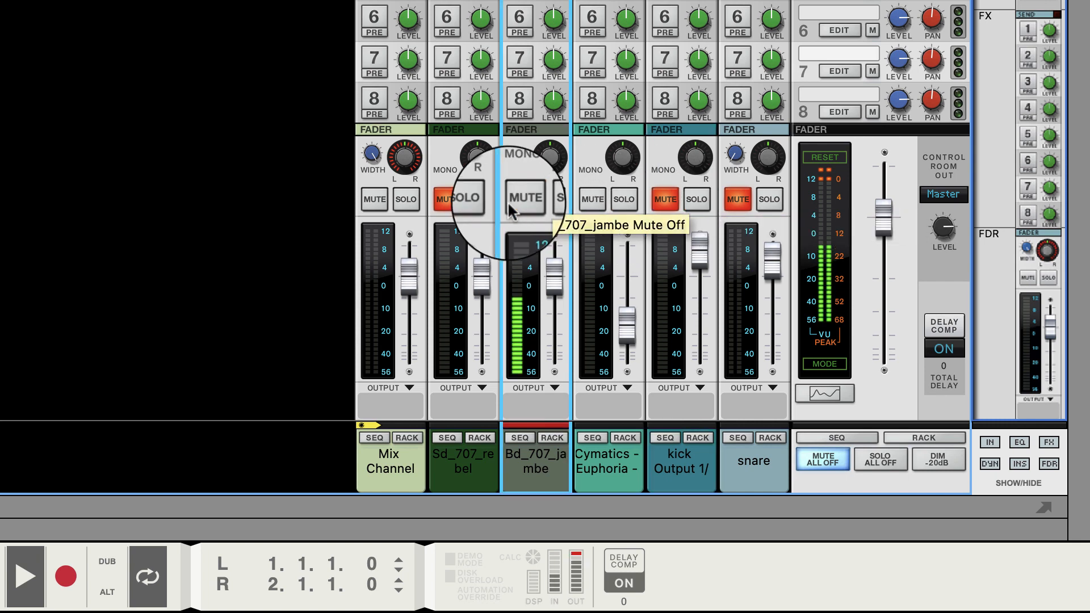
{"action": "left_click", "coordinate": [507, 201]}
{"action": "left_click", "coordinate": [664, 205]}
{"action": "left_click", "coordinate": [664, 206]}
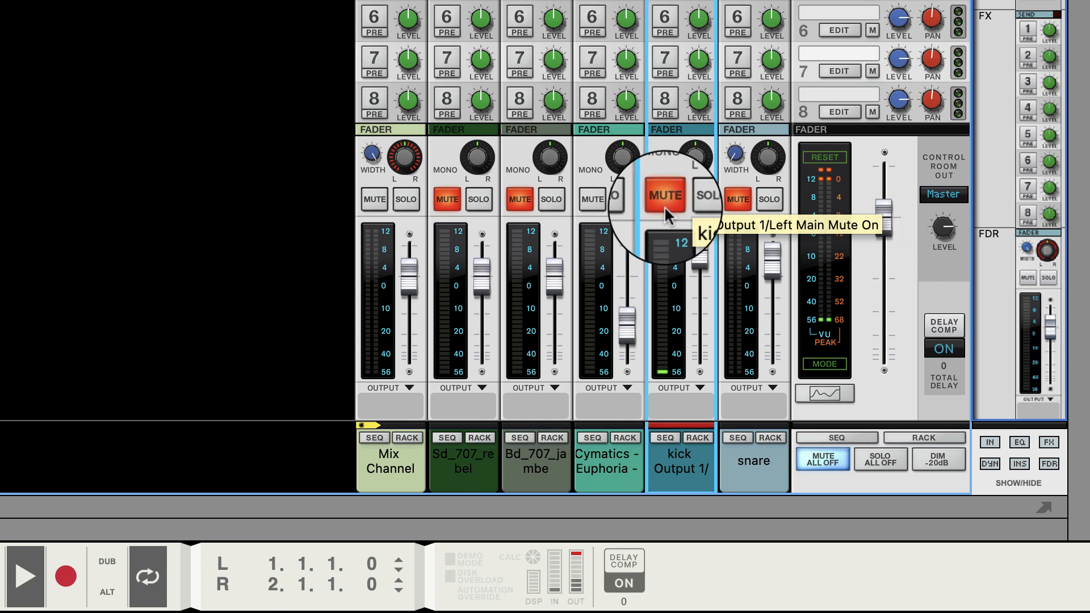
Step: Unmute the Bd_707_jambe and NN-XT kick channels to hear them together, and mute the audio kick again
{"action": "left_click", "coordinate": [521, 201]}
{"action": "left_click", "coordinate": [676, 208]}
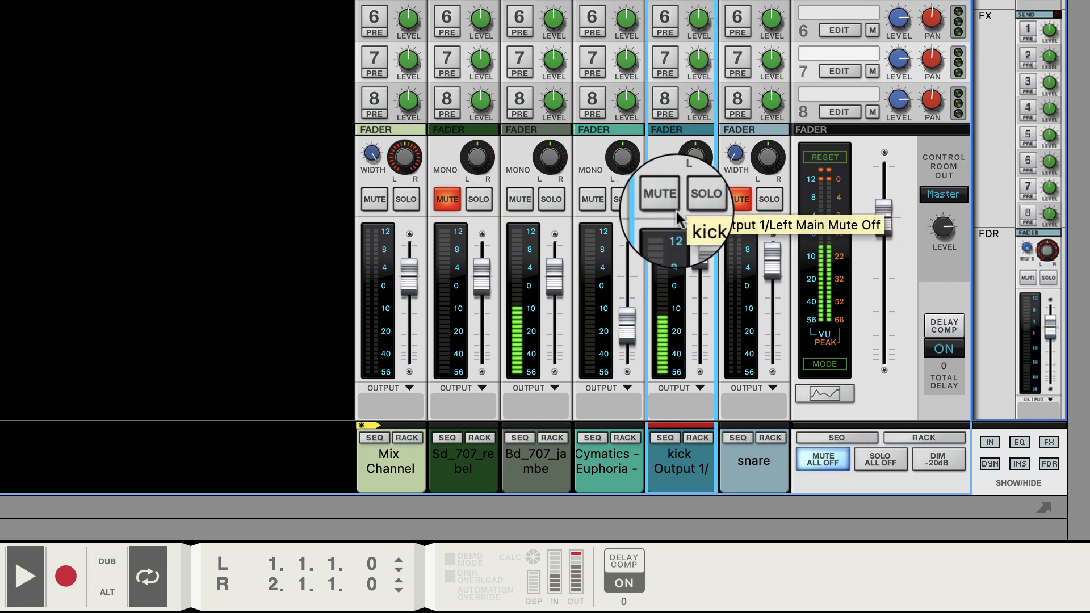
{"action": "left_click", "coordinate": [528, 202]}
Step: From the built-in instruments, add an NN-19 sampler in a new rack column beside the existing devices
{"action": "key", "text": "F5"}
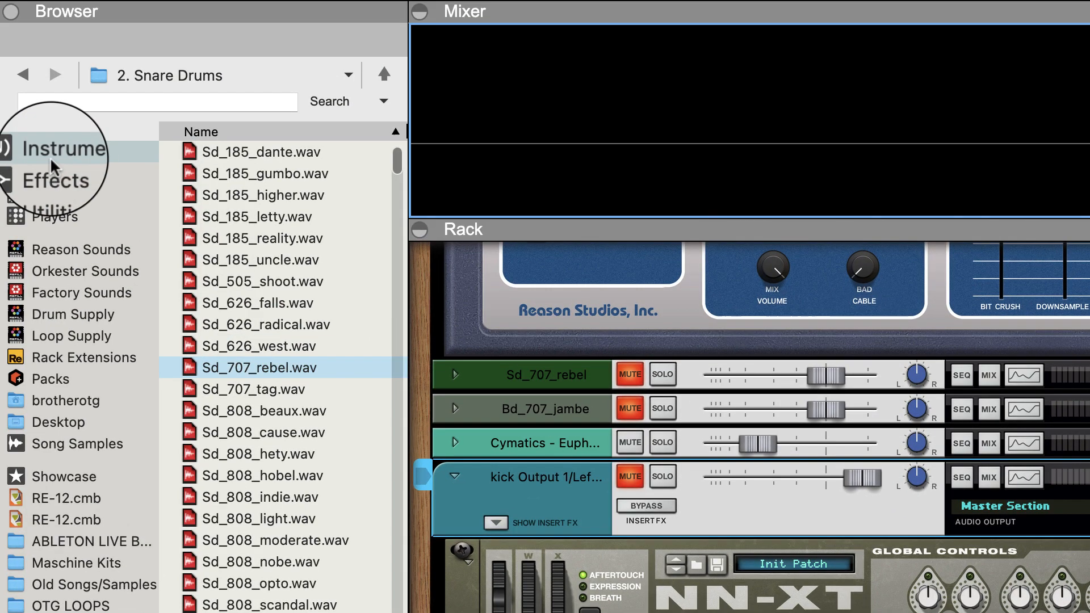
{"action": "left_click", "coordinate": [52, 152]}
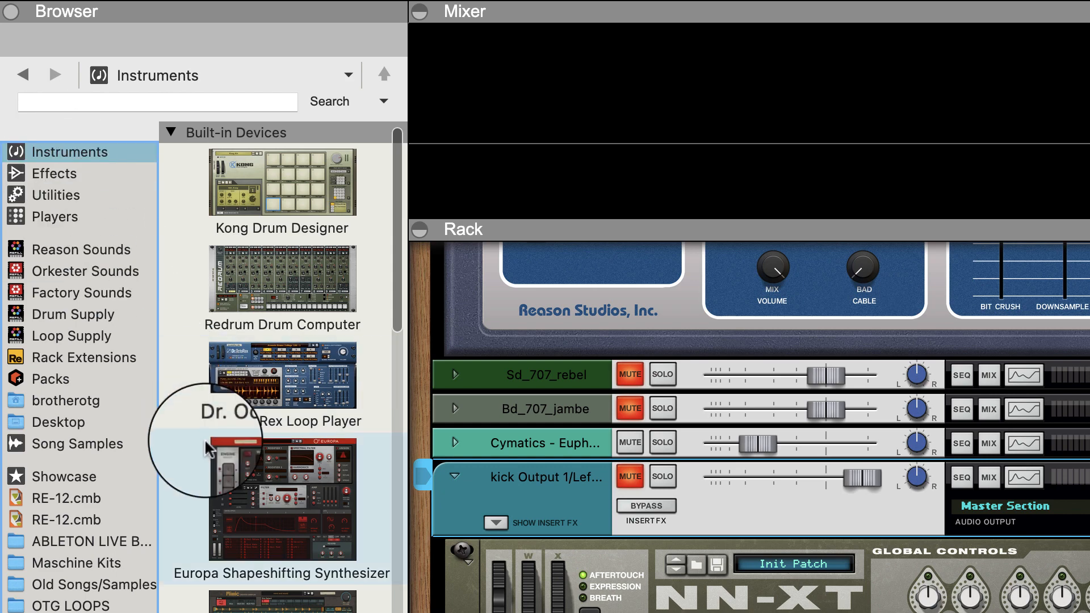
{"action": "scroll", "coordinate": [207, 413], "scroll_direction": "down", "scroll_amount": 5}
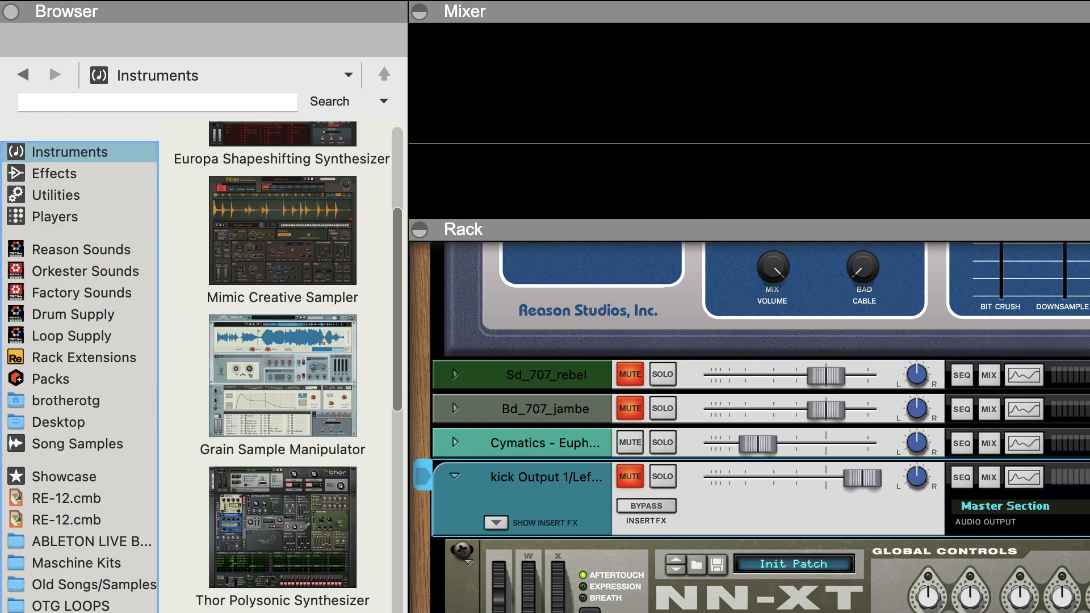
{"action": "scroll", "coordinate": [250, 417], "scroll_direction": "down", "scroll_amount": 12}
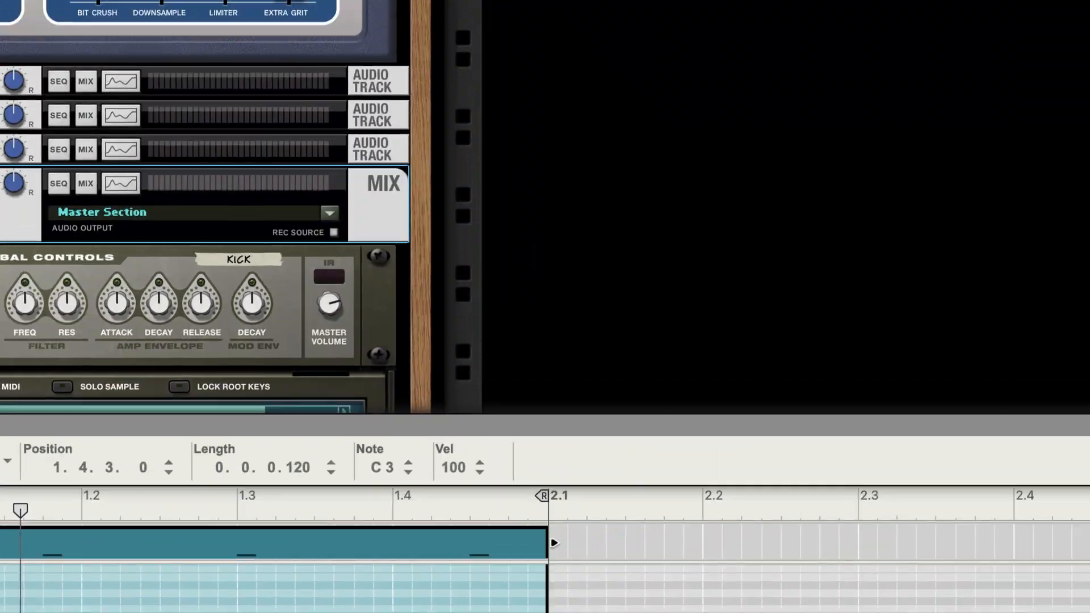
{"action": "left_click_drag", "start_coordinate": [0, 307], "coordinate": [397, 263]}
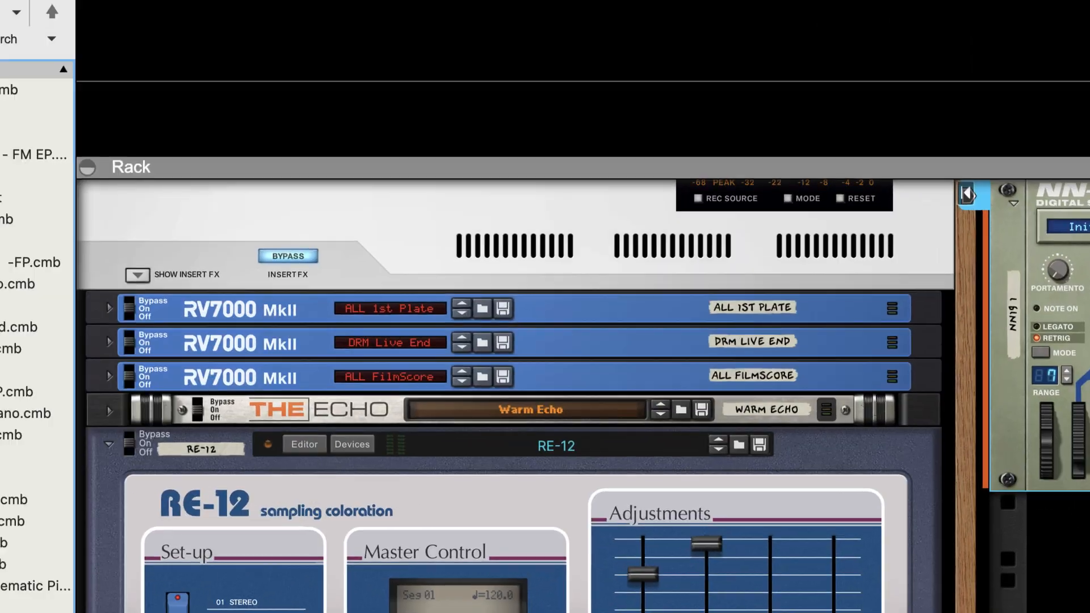
Step: Add a second NN-19 sampler directly below the first one in the new rack column
{"action": "scroll", "coordinate": [282, 363], "scroll_direction": "down", "scroll_amount": 10}
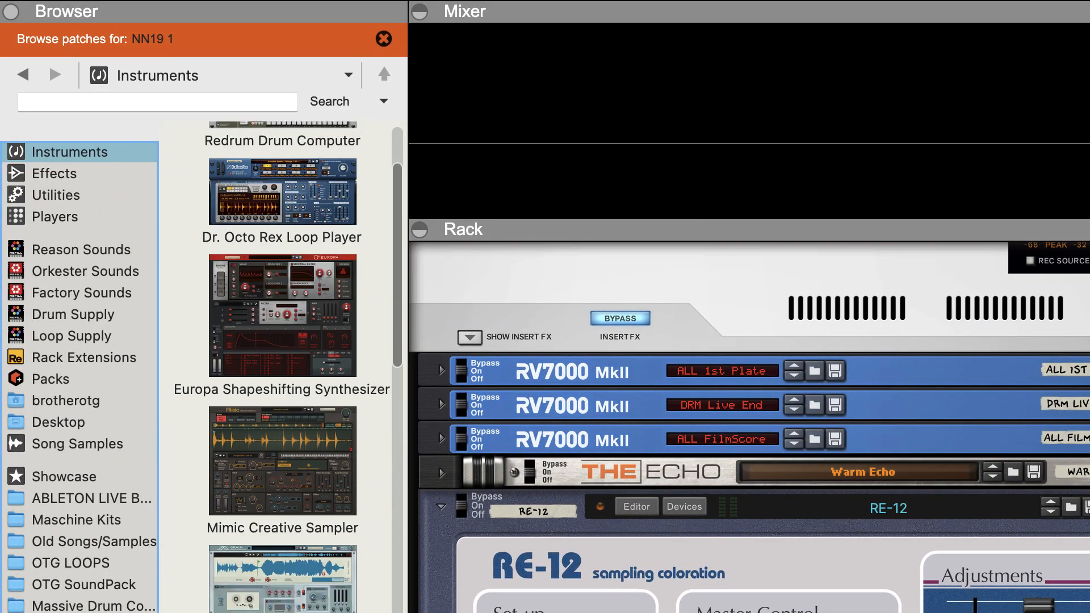
{"action": "scroll", "coordinate": [282, 363], "scroll_direction": "down", "scroll_amount": 10}
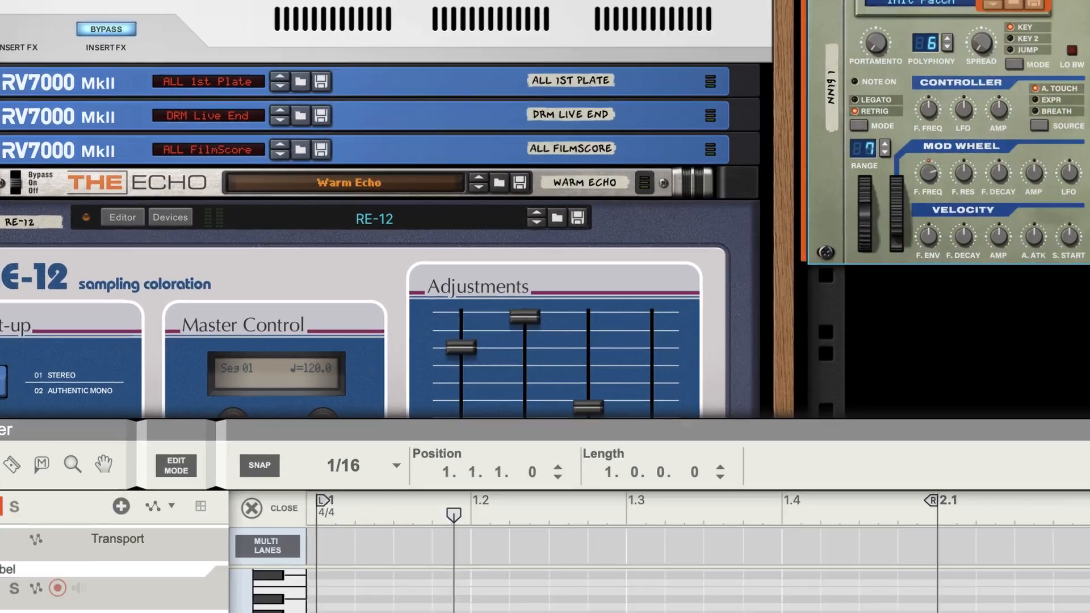
{"action": "left_click_drag", "start_coordinate": [238, 363], "coordinate": [774, 181]}
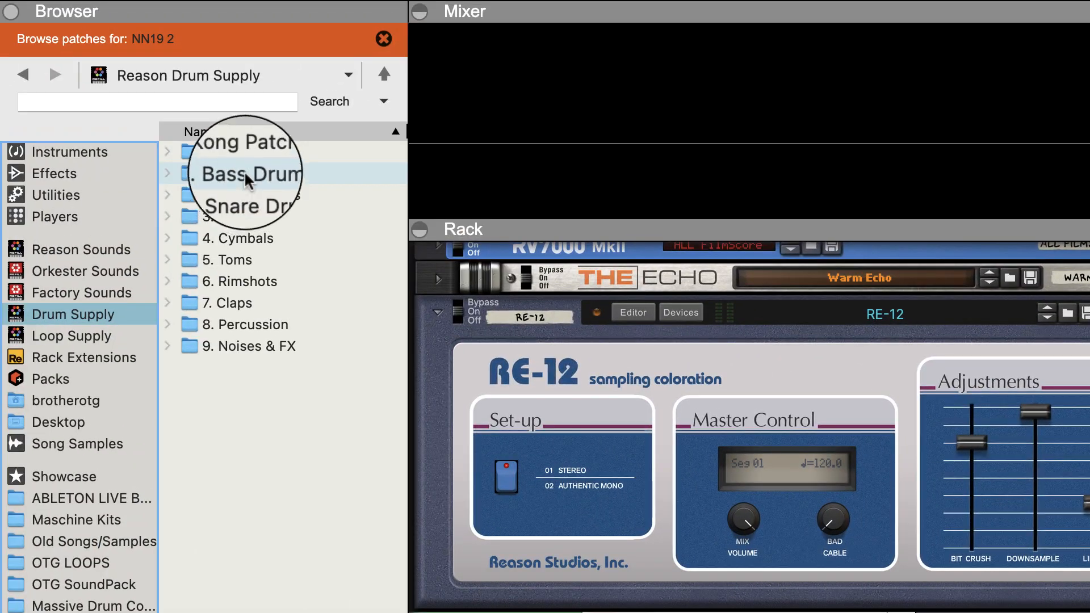
Step: Load Bd_707_jambe.wav from Drum Supply's Bass Drums folder into the lower NN-19, and name its mix channel "kick"
{"action": "double_click", "coordinate": [244, 171]}
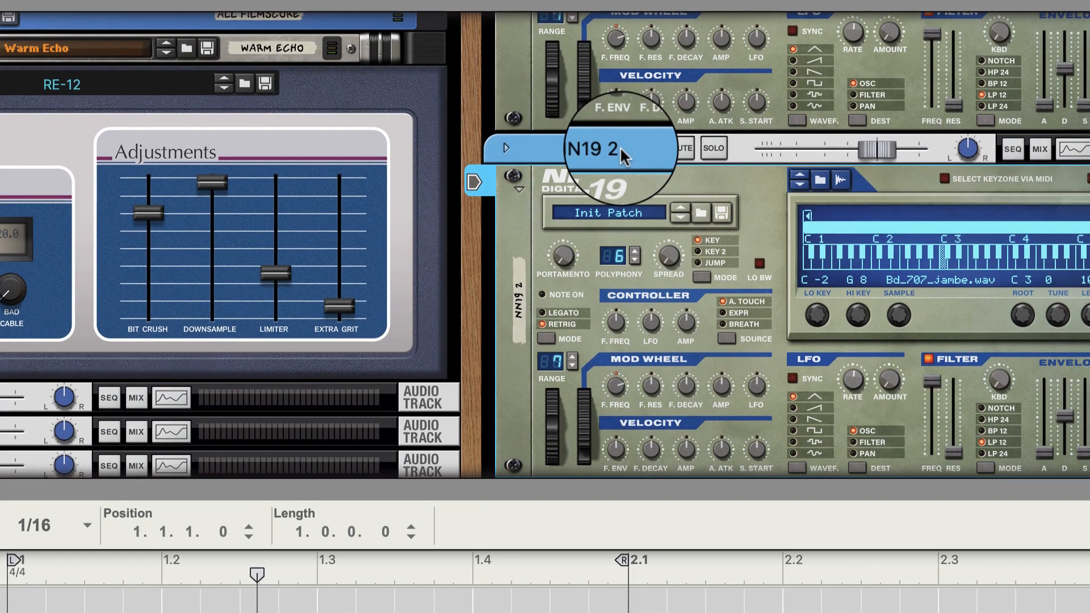
{"action": "double_click", "coordinate": [620, 146]}
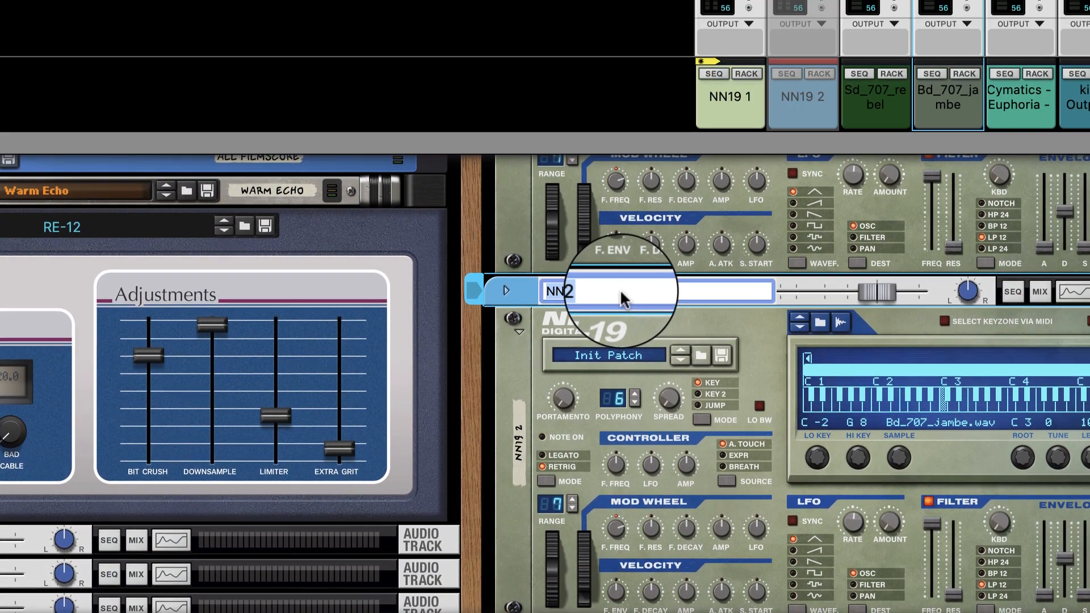
{"action": "type", "text": "kd"}
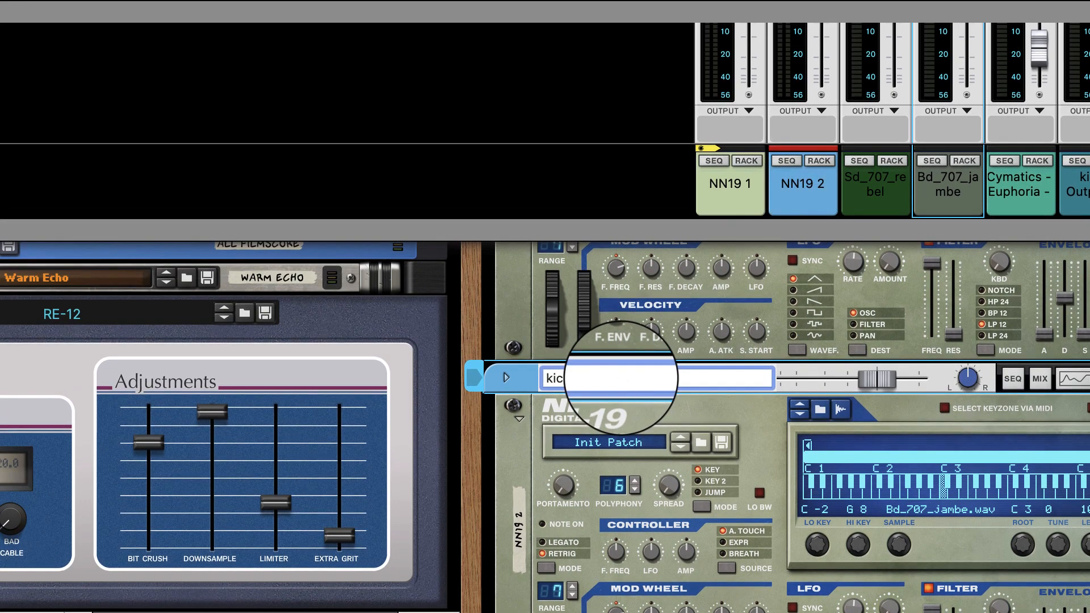
{"action": "key", "text": "Return"}
Step: Load Sd_707_rebel.wav from Drum Supply's Snare Drums folder into the upper NN-19
{"action": "scroll", "coordinate": [613, 365], "scroll_direction": "up", "scroll_amount": 5}
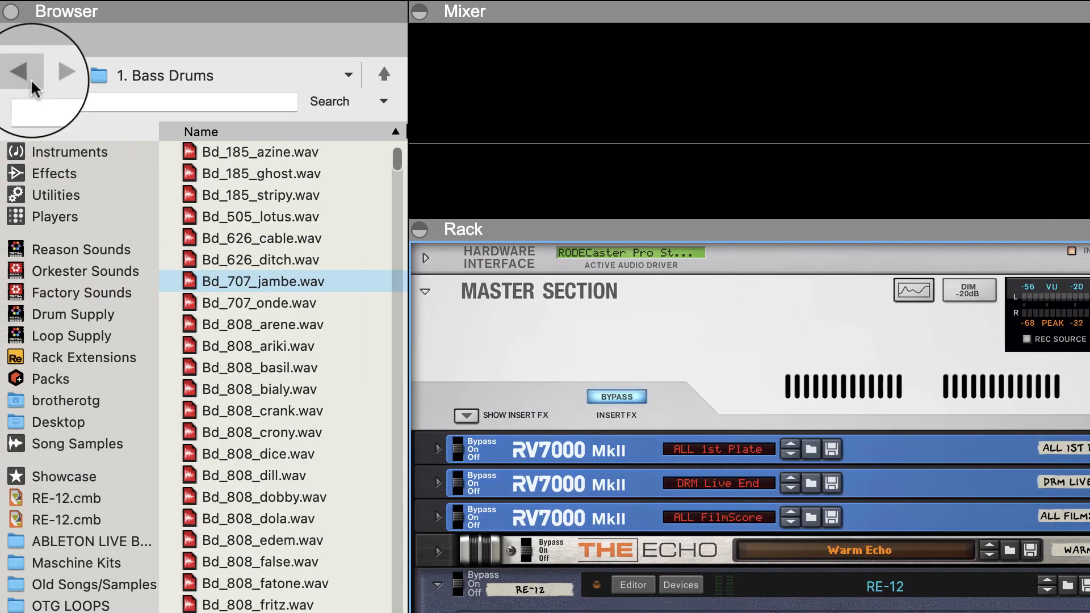
{"action": "left_click", "coordinate": [22, 74]}
{"action": "double_click", "coordinate": [283, 187]}
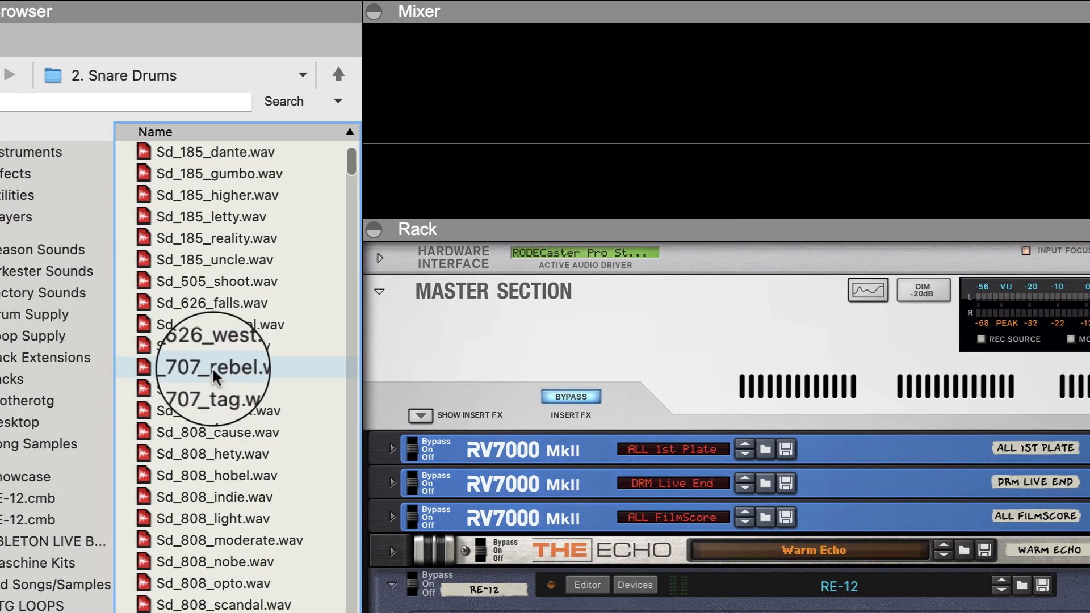
{"action": "left_click_drag", "start_coordinate": [259, 367], "coordinate": [932, 368]}
{"action": "left_click_drag", "start_coordinate": [292, 367], "coordinate": [622, 419]}
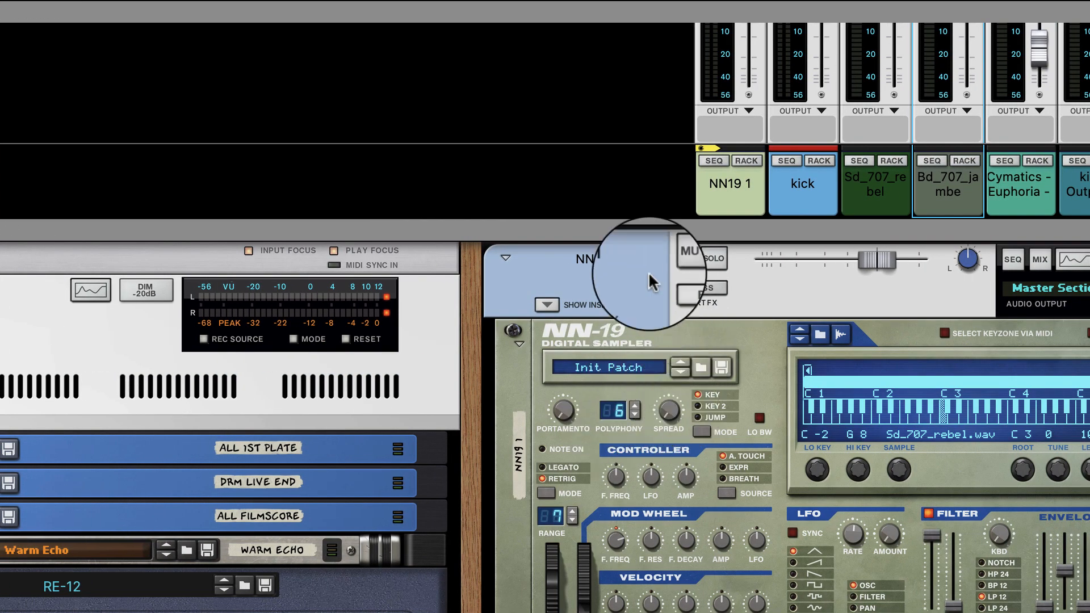
Step: Name the upper NN-19's mix channel "snare", and switch the sequencer from edit mode to the arrangement
{"action": "left_click", "coordinate": [626, 254]}
{"action": "double_click", "coordinate": [626, 255]}
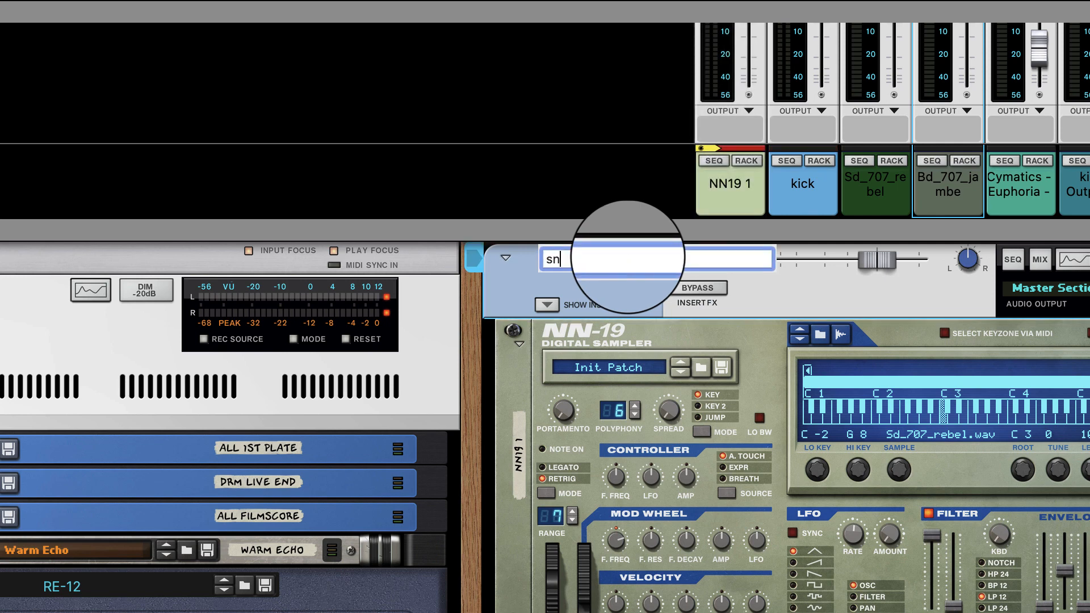
{"action": "type", "text": "snare"}
{"action": "key", "text": "Return"}
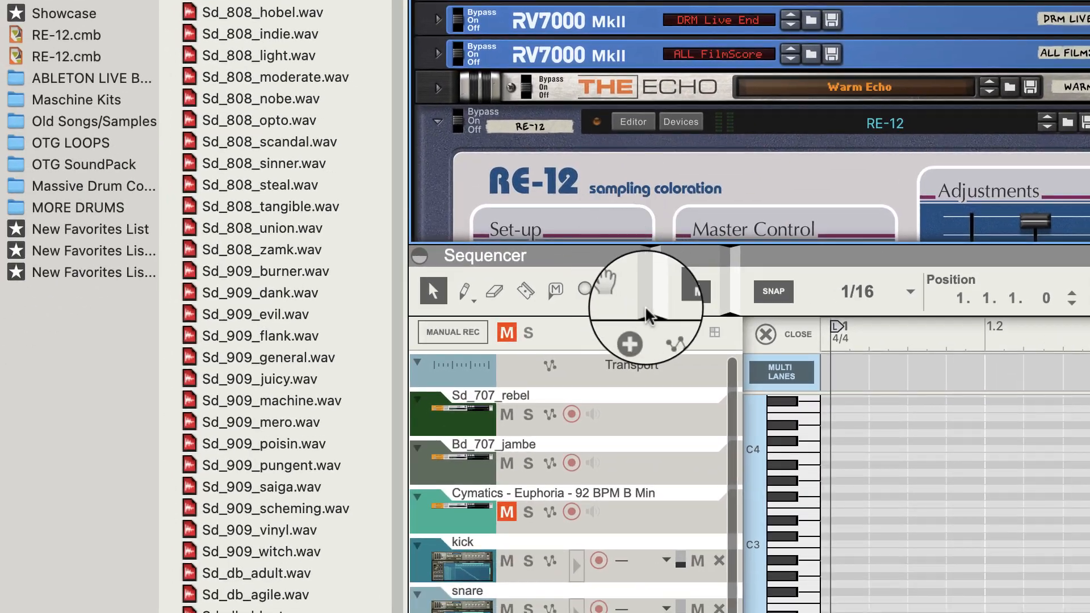
{"action": "left_click", "coordinate": [692, 291]}
{"action": "scroll", "coordinate": [1035, 519], "scroll_direction": "down", "scroll_amount": 3}
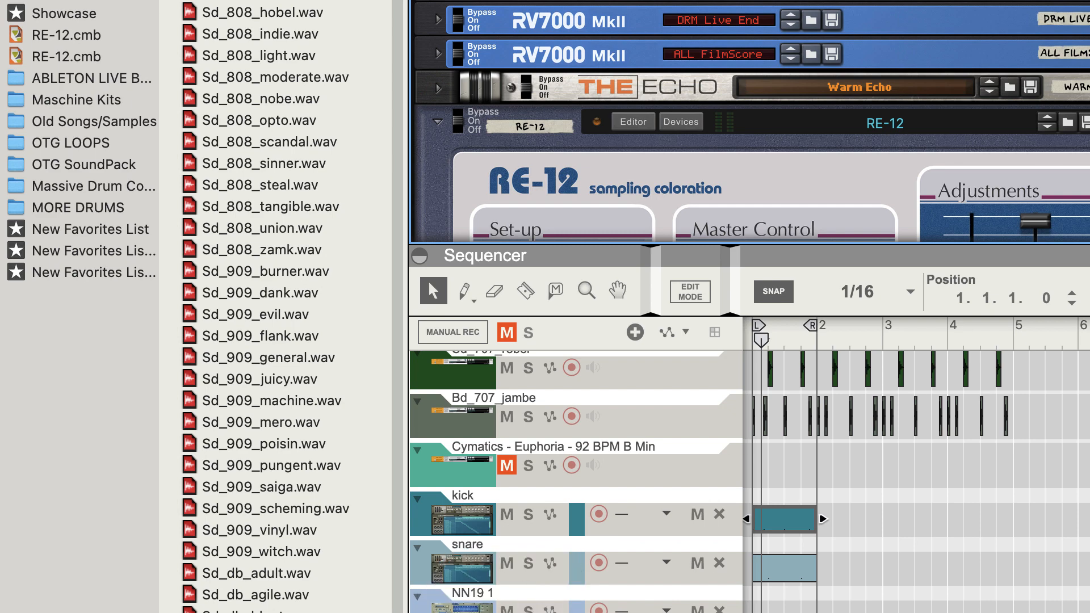
Step: Rename the lower NN-19 device "kick" and the upper NN-19 device "snare"
{"action": "scroll", "coordinate": [750, 122], "scroll_direction": "down", "scroll_amount": 6}
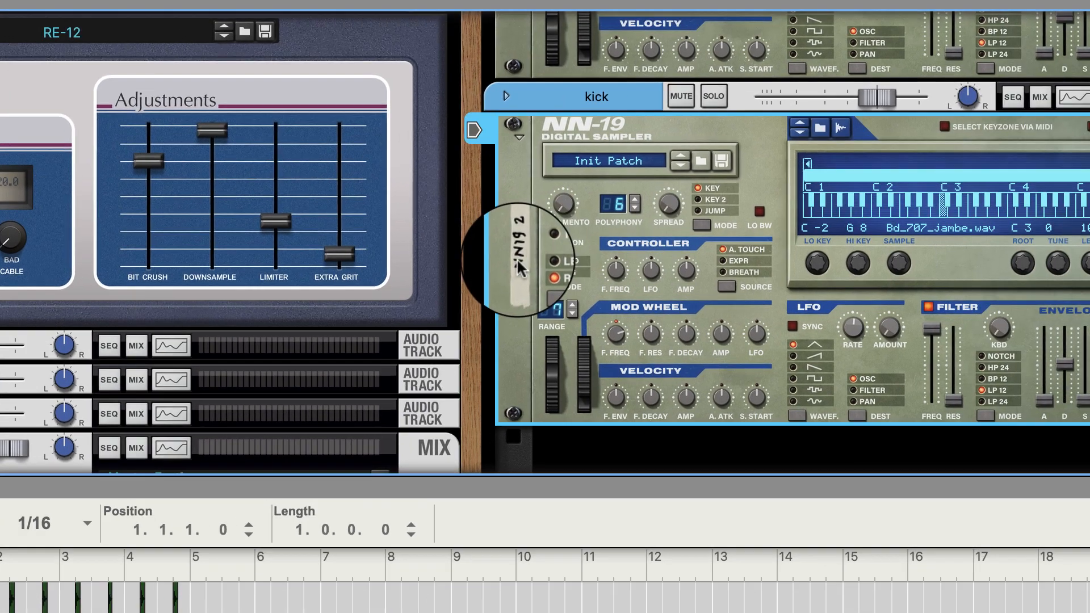
{"action": "double_click", "coordinate": [517, 261]}
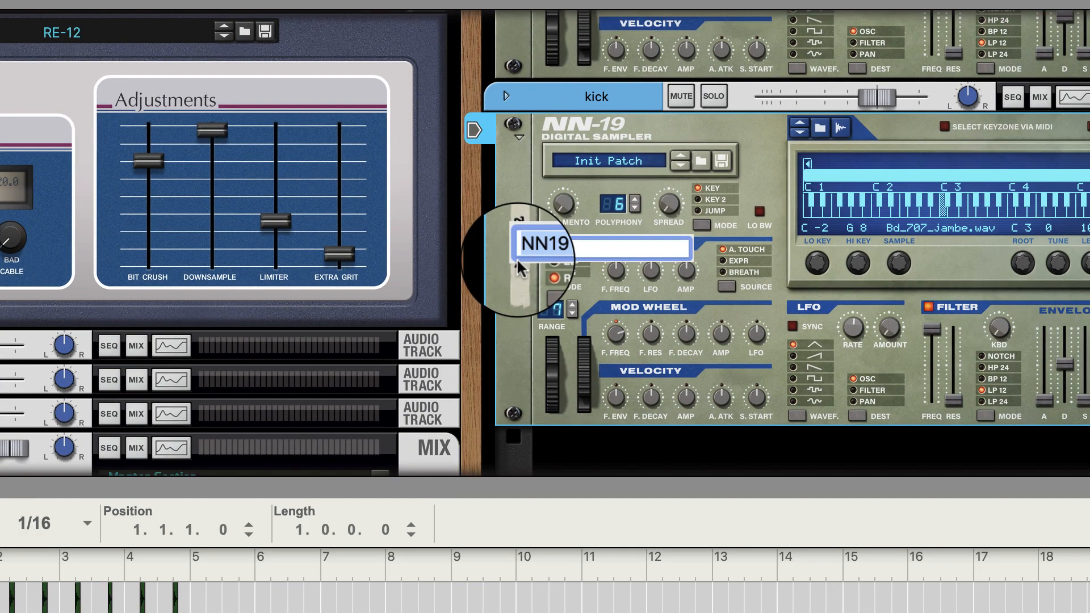
{"action": "type", "text": "ki"}
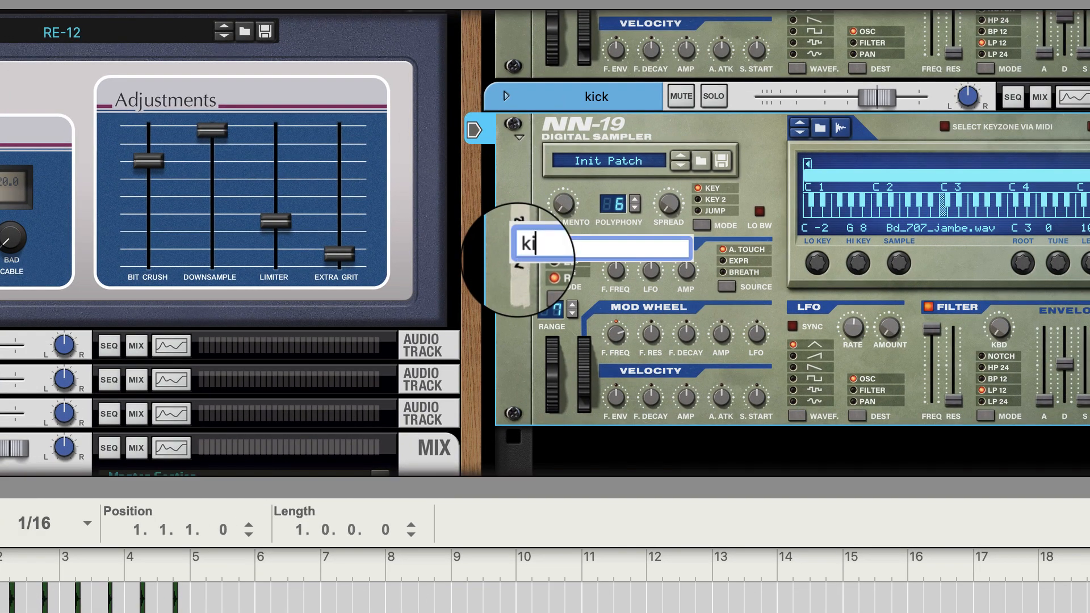
{"action": "type", "text": "ck"}
{"action": "key", "text": "Return"}
{"action": "scroll", "coordinate": [657, 229], "scroll_direction": "up", "scroll_amount": 5}
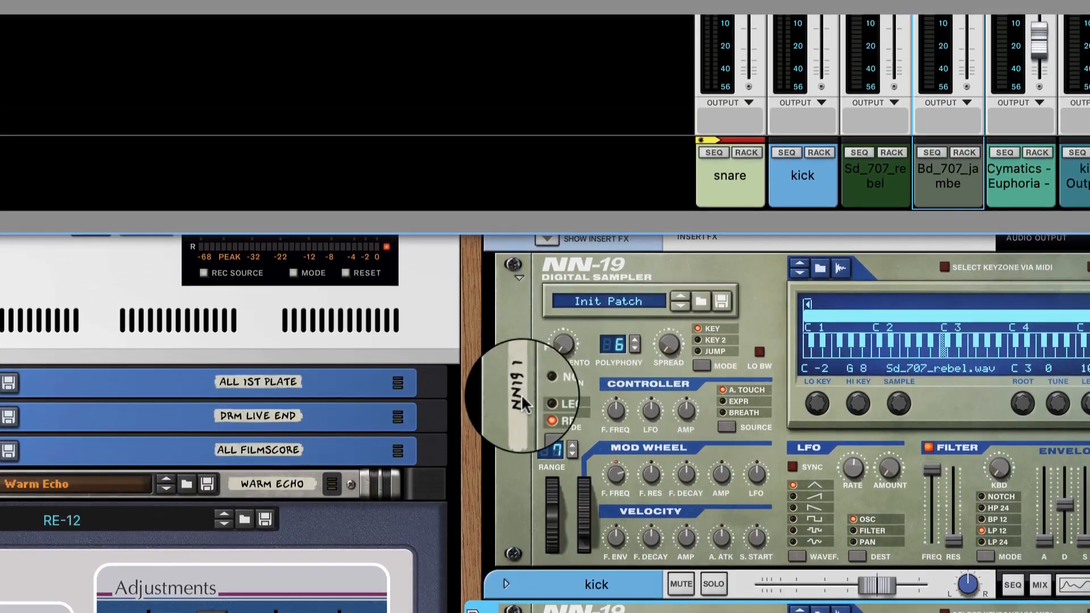
{"action": "double_click", "coordinate": [521, 396]}
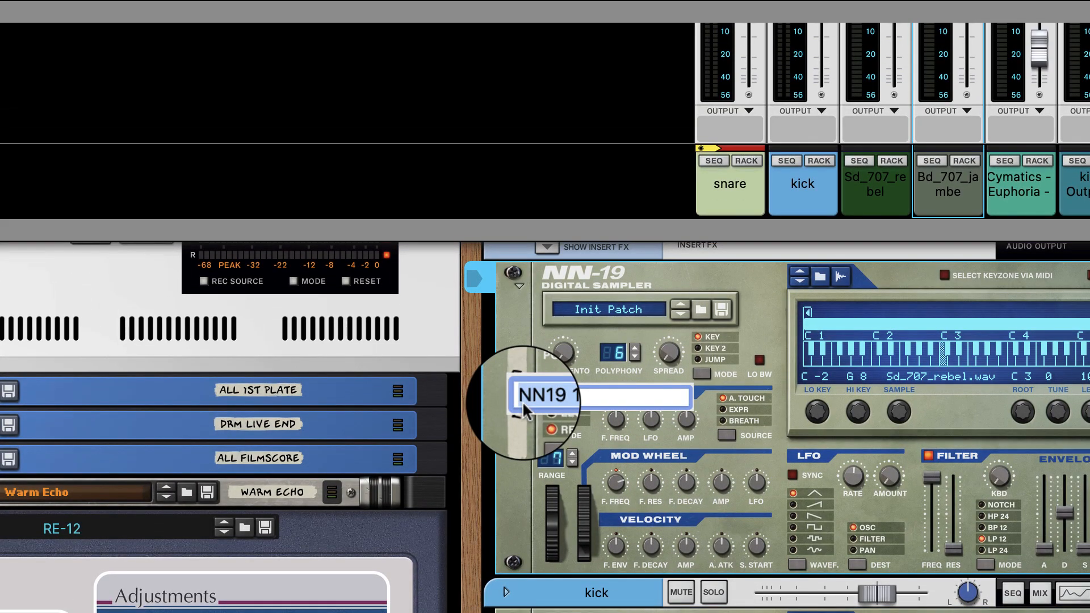
{"action": "type", "text": "snare"}
{"action": "key", "text": "Return"}
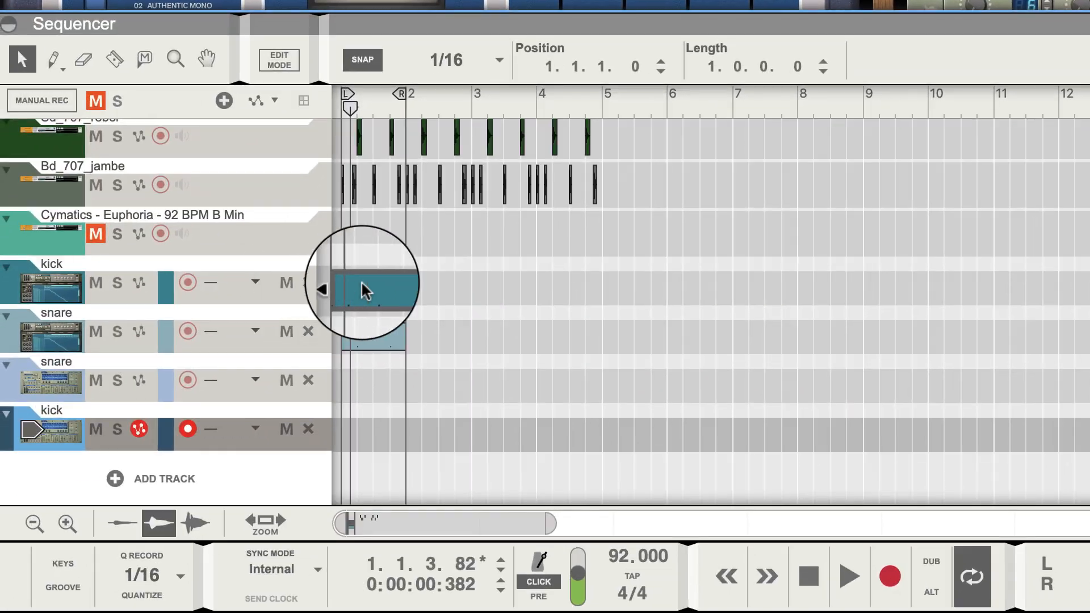
Step: Copy the NN-XT kick clip and place the copy at bar 1 of the NN-19 snare track
{"action": "left_click", "coordinate": [479, 338]}
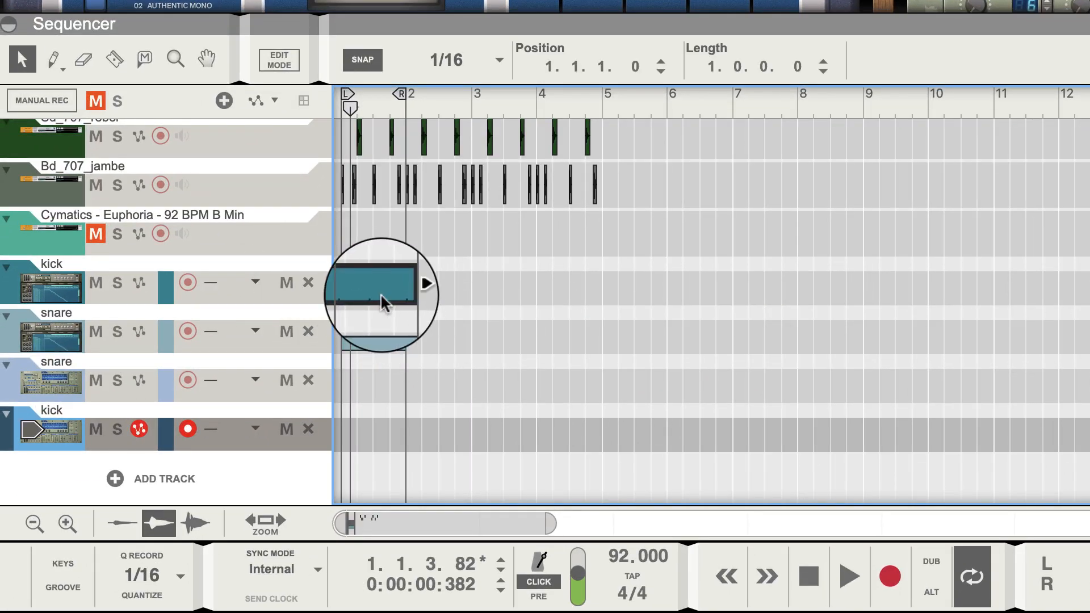
{"action": "key", "text": "super+c"}
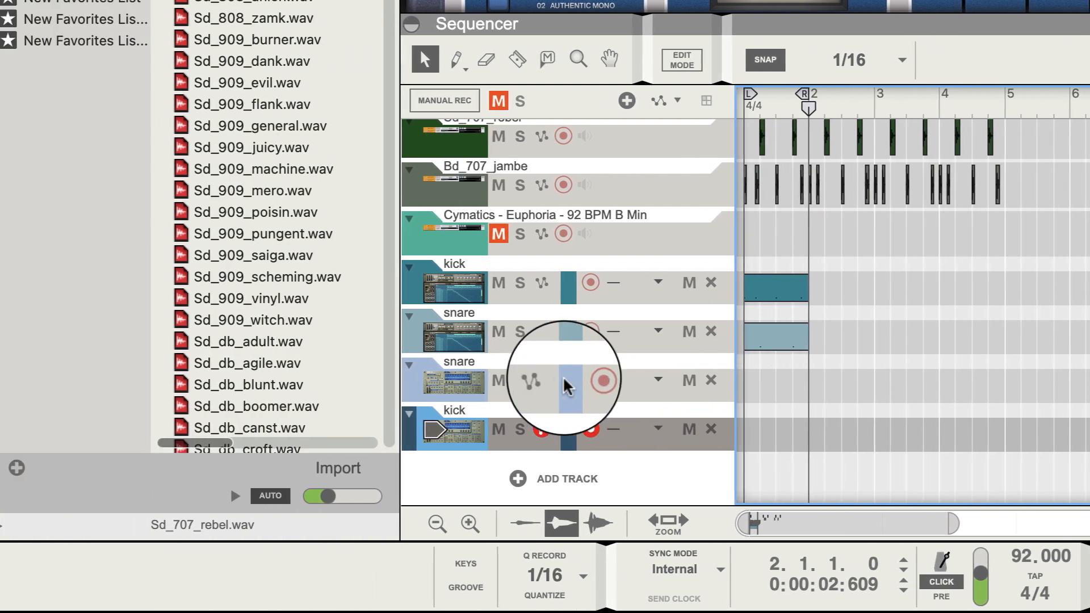
{"action": "left_click", "coordinate": [434, 382]}
{"action": "key", "text": "super+v"}
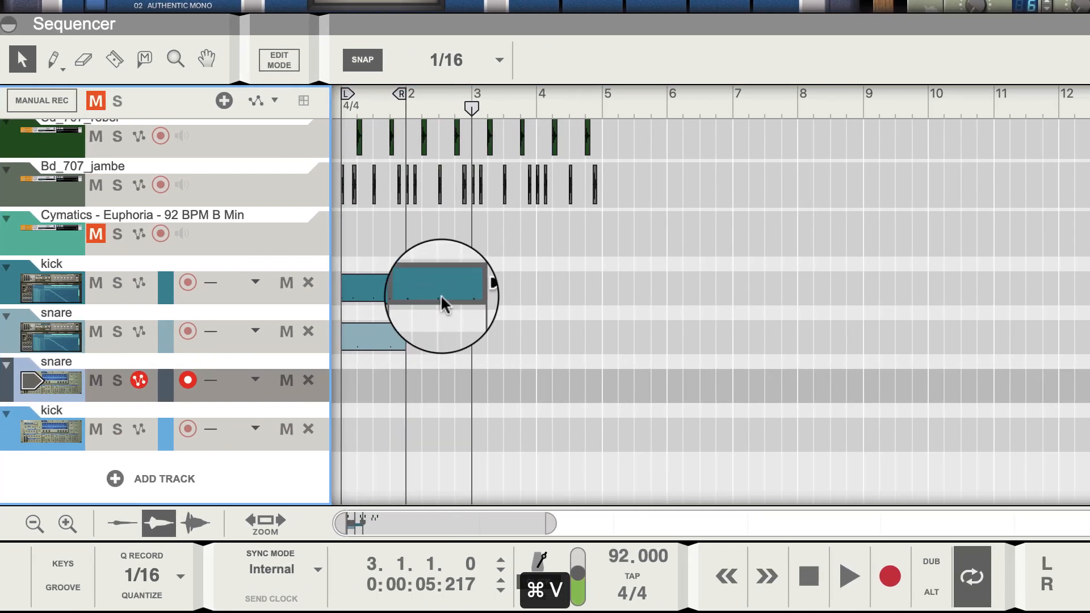
{"action": "left_click_drag", "start_coordinate": [793, 278], "coordinate": [722, 403]}
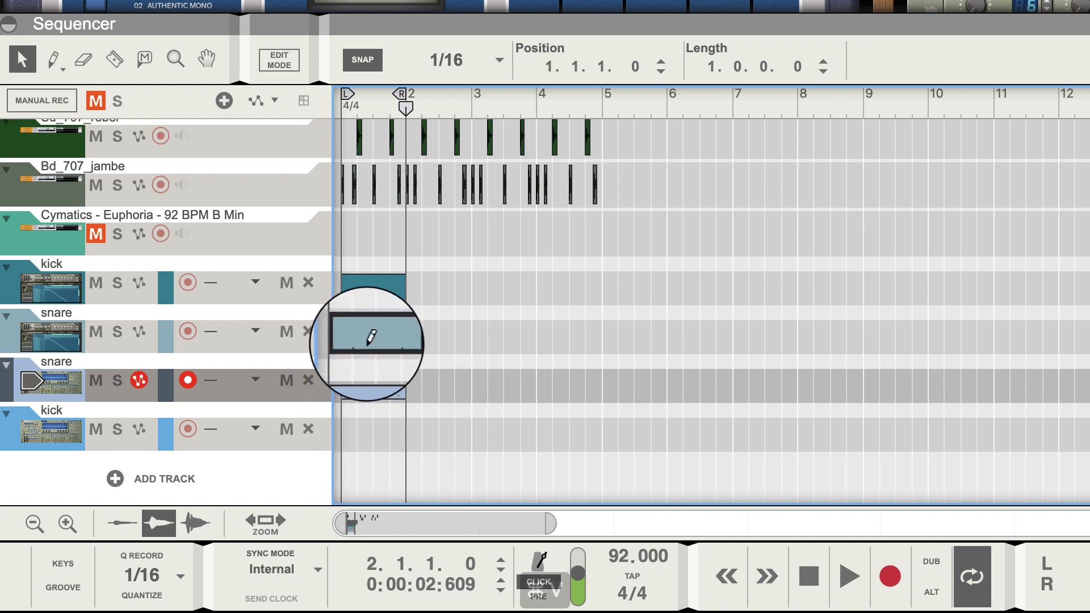
Step: Duplicate the NN-XT snare clip and move the copy to bar 1 of the NN-19 kick track
{"action": "key", "text": "super+v"}
{"action": "double_click", "coordinate": [426, 340]}
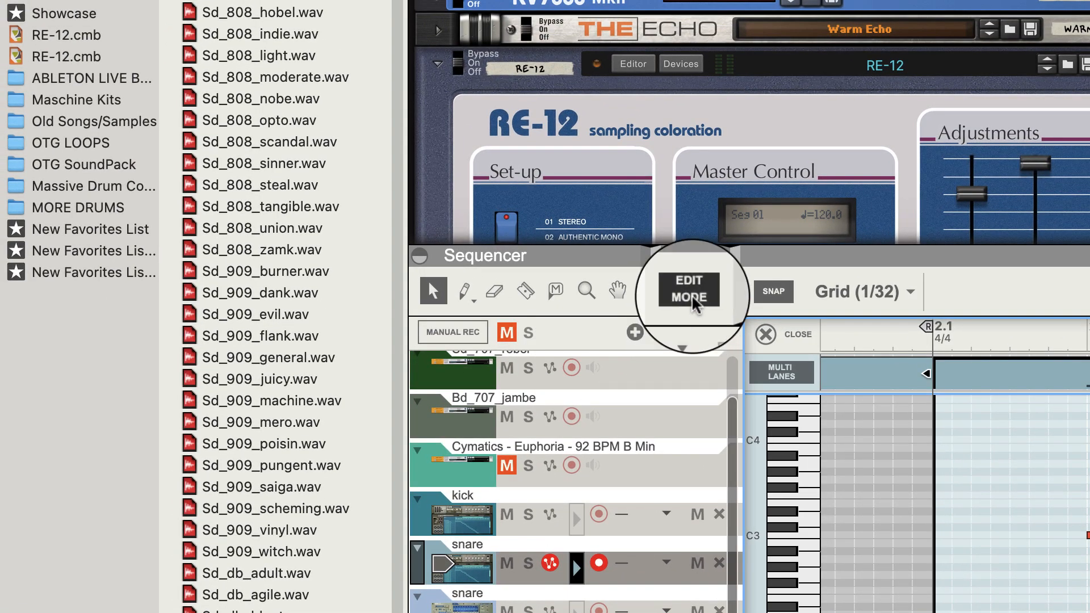
{"action": "left_click", "coordinate": [692, 296]}
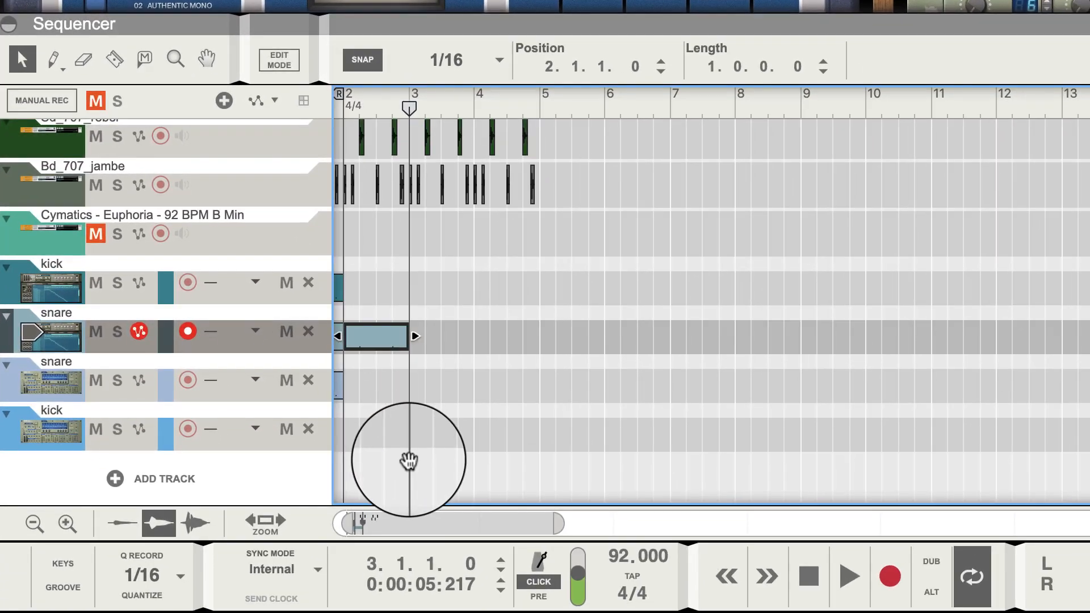
{"action": "scroll", "coordinate": [409, 461], "scroll_direction": "left", "scroll_amount": 3}
{"action": "left_click_drag", "start_coordinate": [434, 338], "coordinate": [352, 459]}
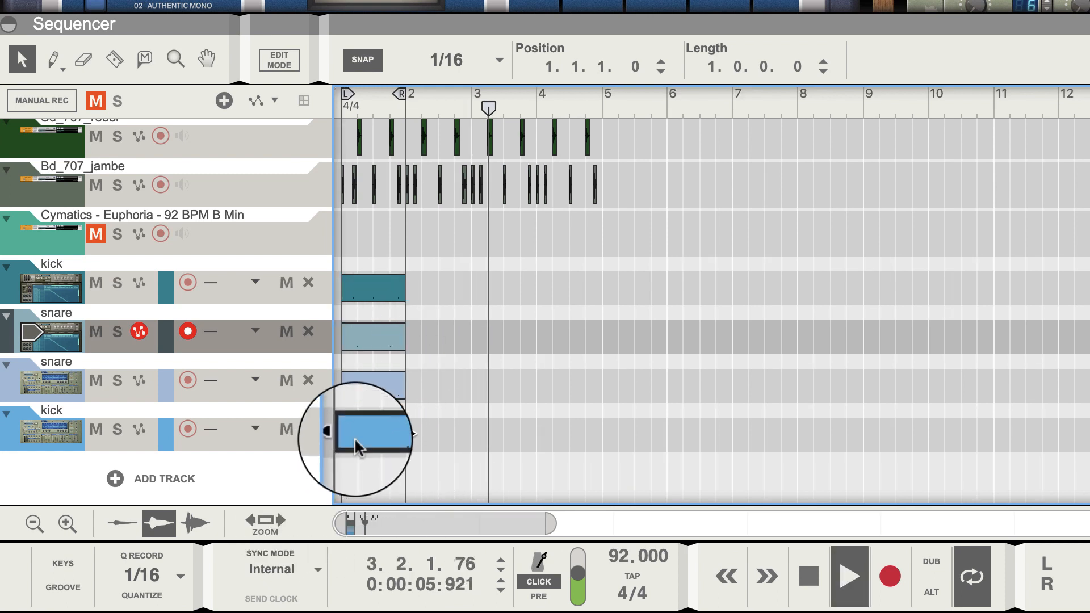
Step: Play the one-bar loop, and mute the NN-XT kick and snare tracks to hear the NN-19 samplers alone
{"action": "key", "text": "space"}
{"action": "left_click", "coordinate": [803, 569]}
{"action": "left_click", "coordinate": [463, 563]}
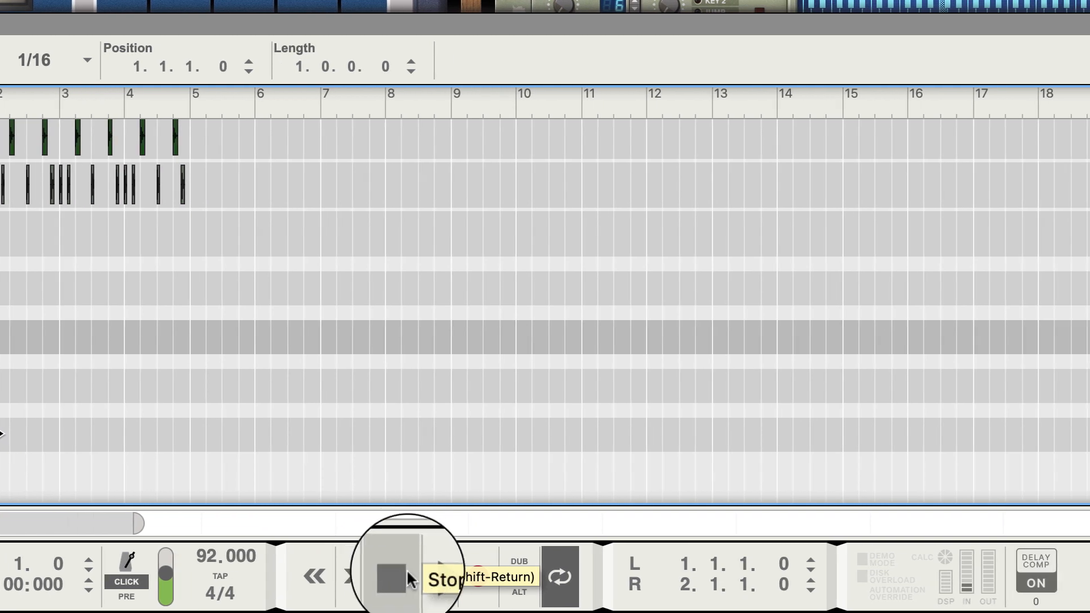
{"action": "left_click", "coordinate": [505, 572]}
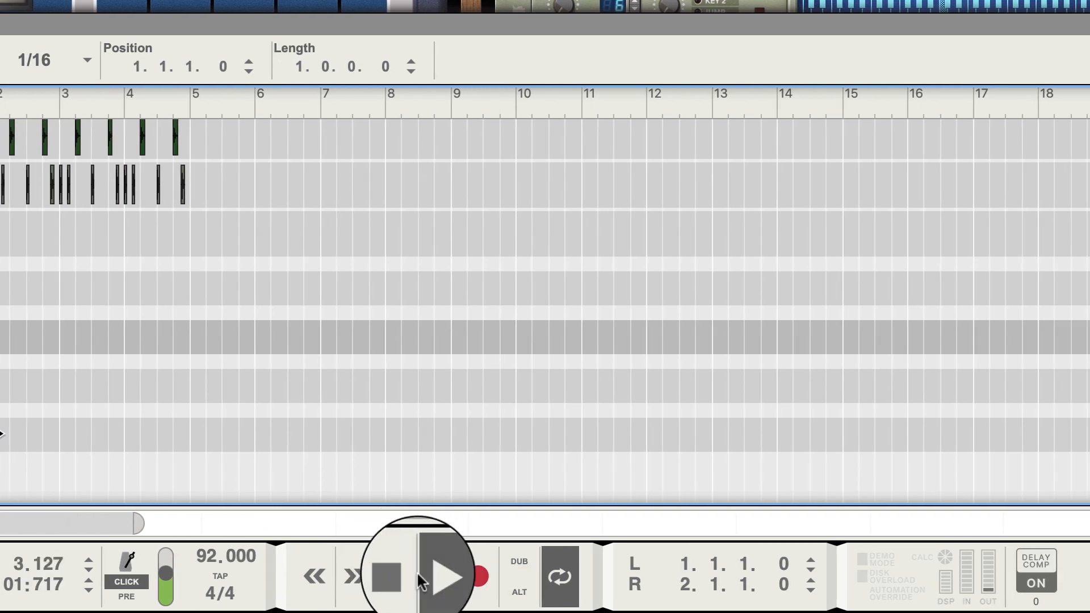
{"action": "left_click", "coordinate": [417, 571]}
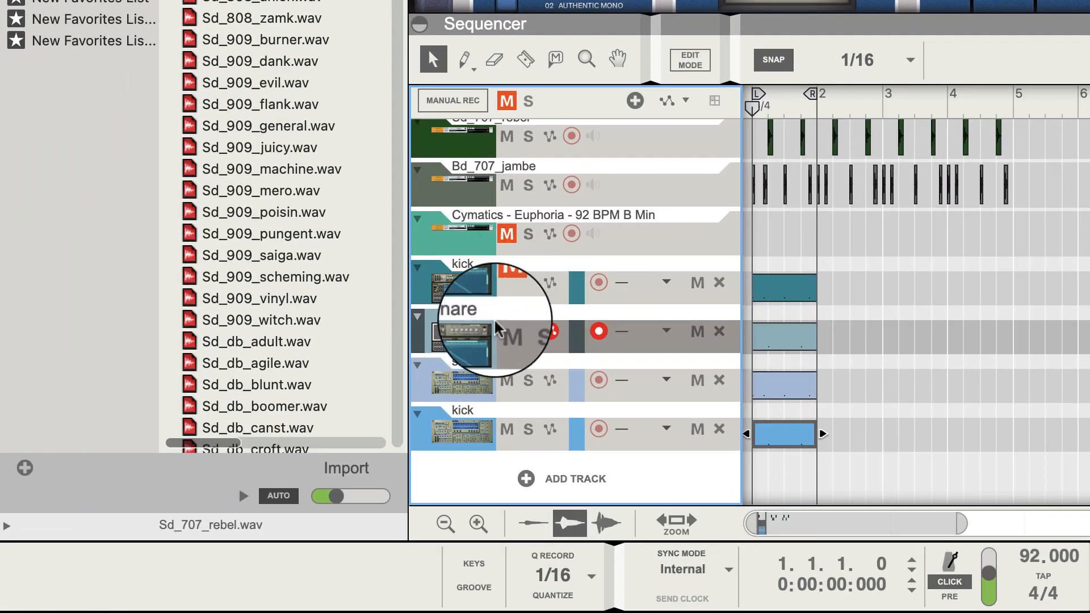
{"action": "left_click", "coordinate": [502, 332]}
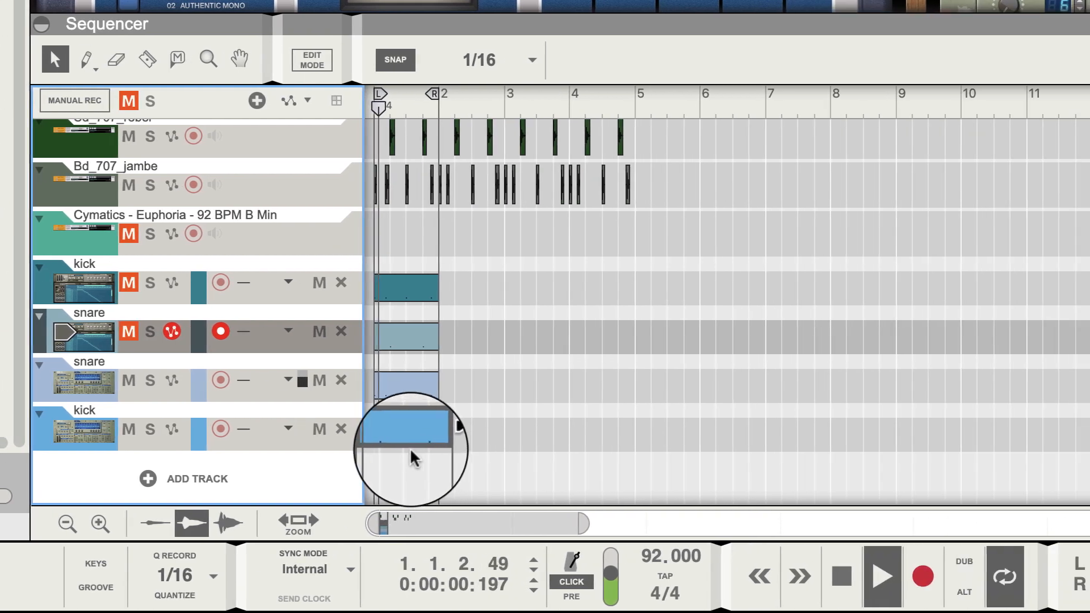
Step: Swap the clips on the NN-19 snare and kick tracks, placing each at bar 1
{"action": "left_click_drag", "start_coordinate": [411, 440], "coordinate": [495, 385]}
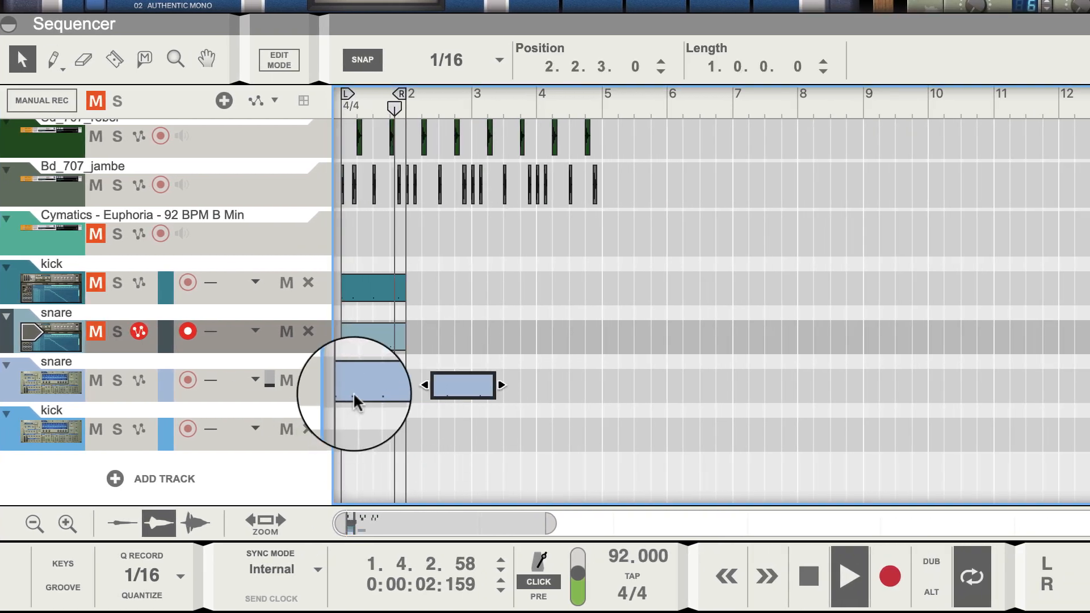
{"action": "left_click", "coordinate": [358, 430]}
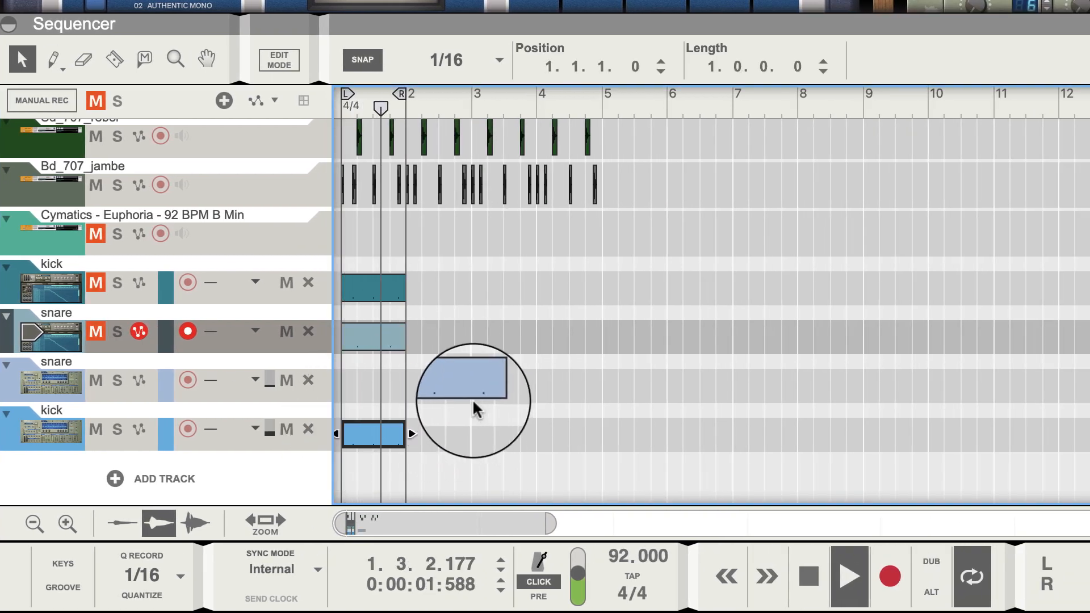
{"action": "left_click_drag", "start_coordinate": [462, 391], "coordinate": [367, 391]}
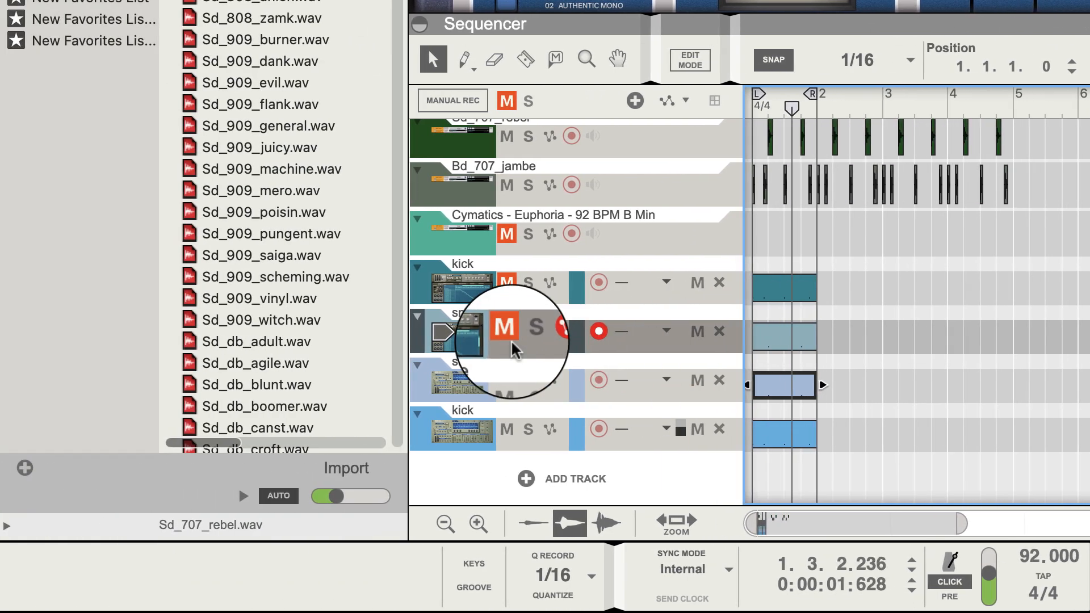
Step: Unmute the NN-XT kick and snare tracks and the muted Sd_707_rebel and Bd_707_jambe audio channels
{"action": "left_click", "coordinate": [510, 336]}
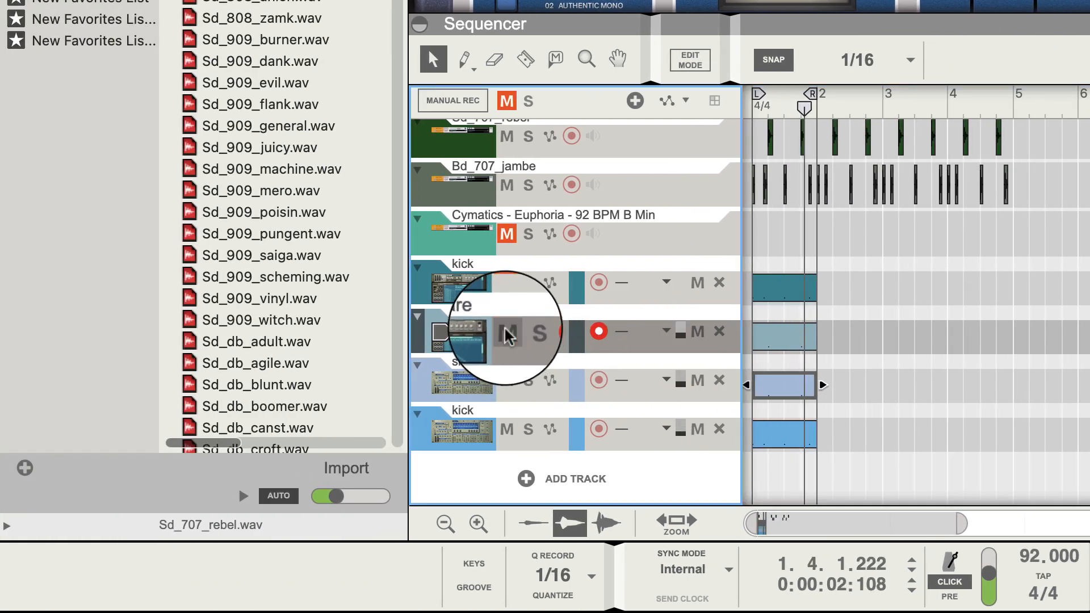
{"action": "left_click", "coordinate": [508, 279]}
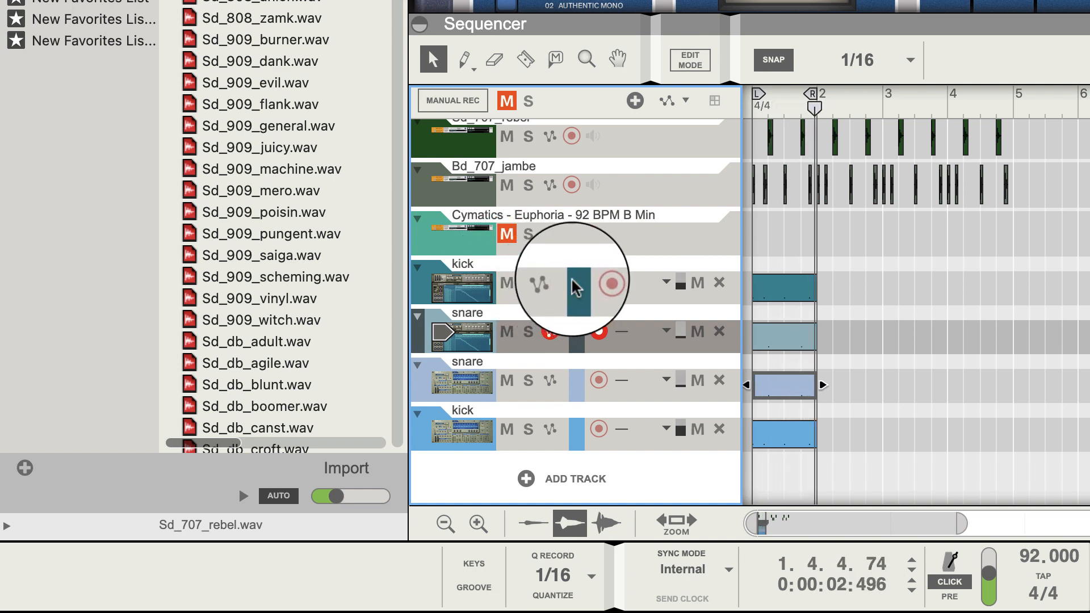
{"action": "scroll", "coordinate": [575, 287], "scroll_direction": "up", "scroll_amount": 1}
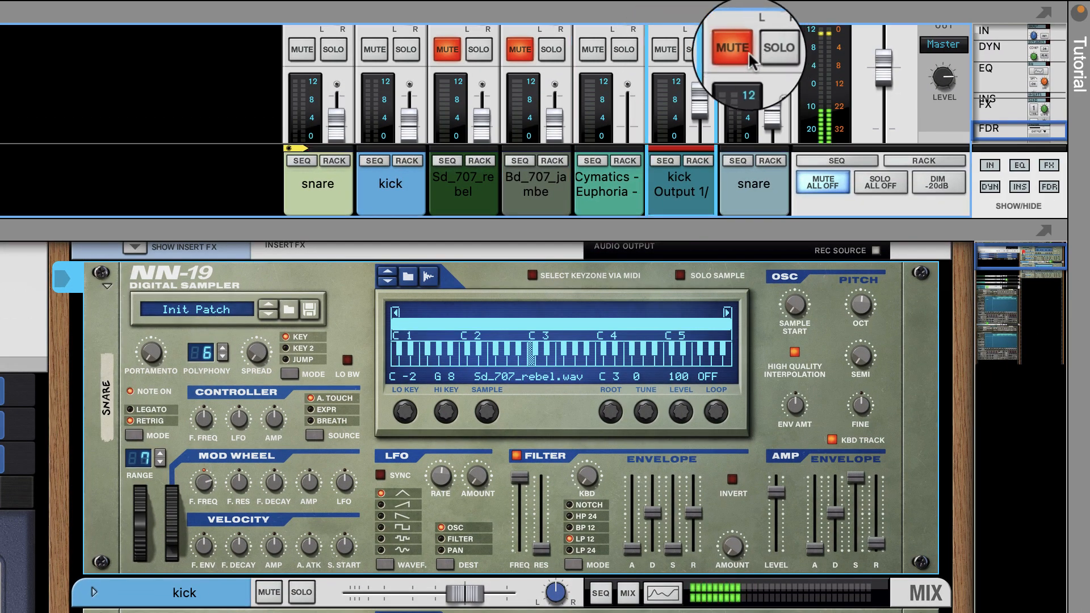
{"action": "left_click", "coordinate": [742, 50]}
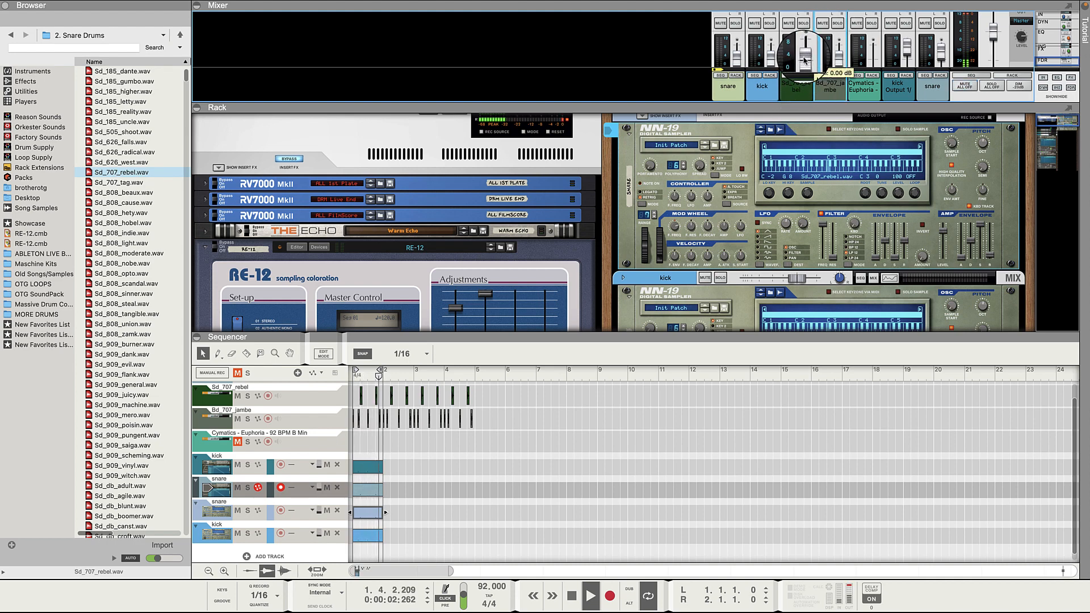
Step: Examine the fader levels and meters of the sampler and audio channels in the full mixer while the loop plays
{"action": "scroll", "coordinate": [784, 173], "scroll_direction": "up", "scroll_amount": 1}
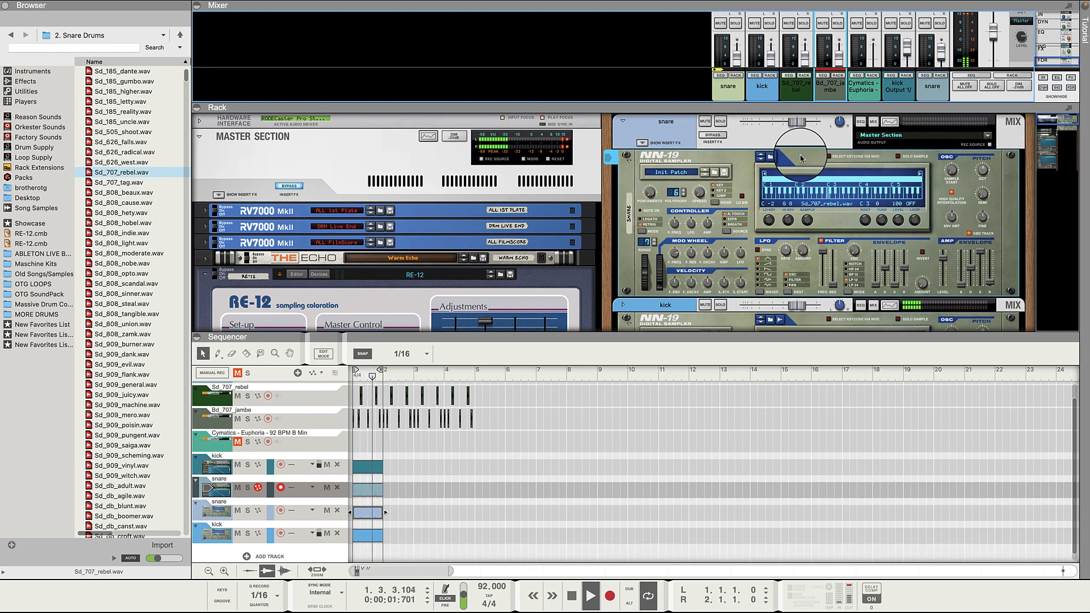
{"action": "key", "text": "F5"}
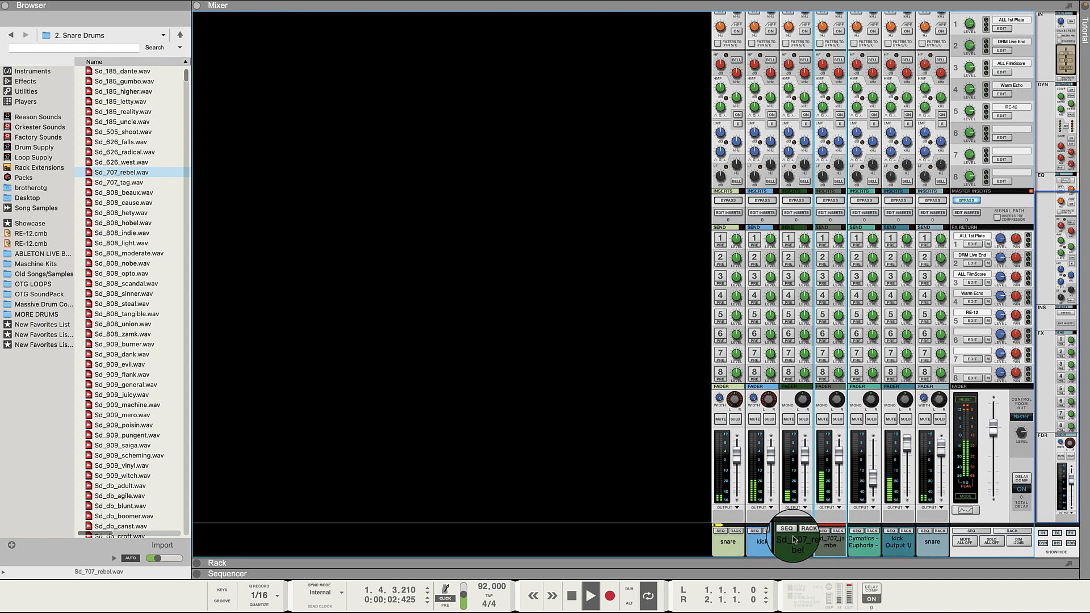
{"action": "key", "text": "F5"}
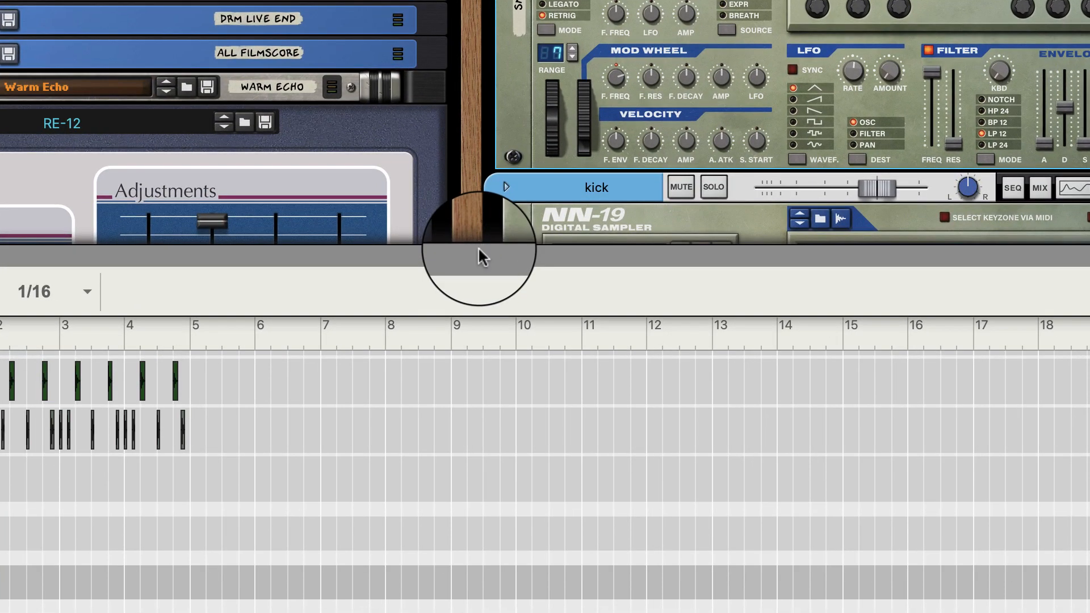
Step: Show the rack at full height and add a Redrum drum machine from the built-in instruments
{"action": "left_click_drag", "start_coordinate": [481, 257], "coordinate": [442, 453]}
{"action": "key", "text": "F6"}
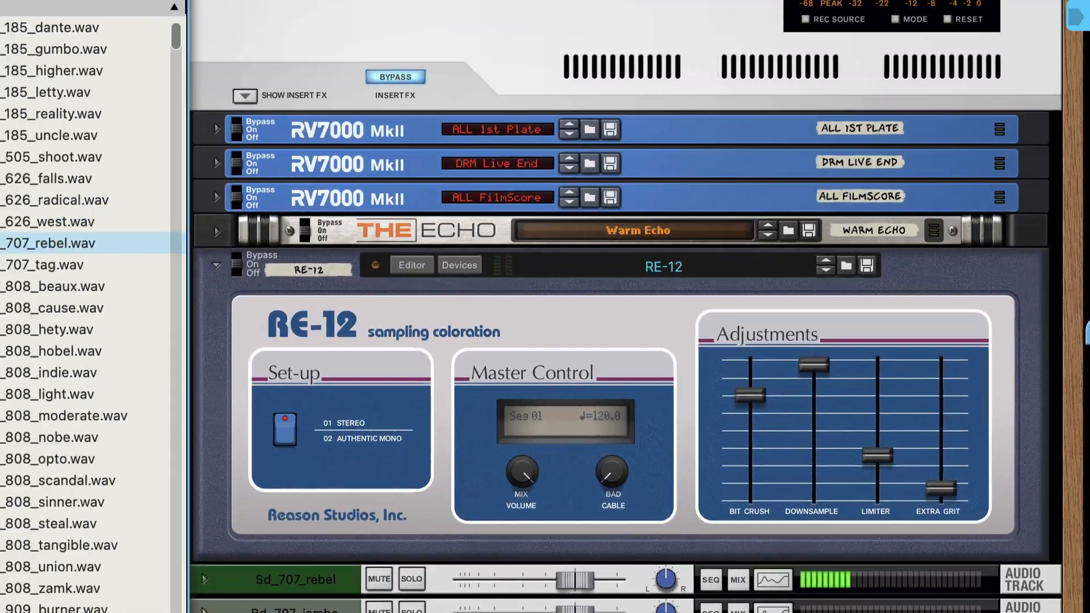
{"action": "left_click", "coordinate": [54, 173]}
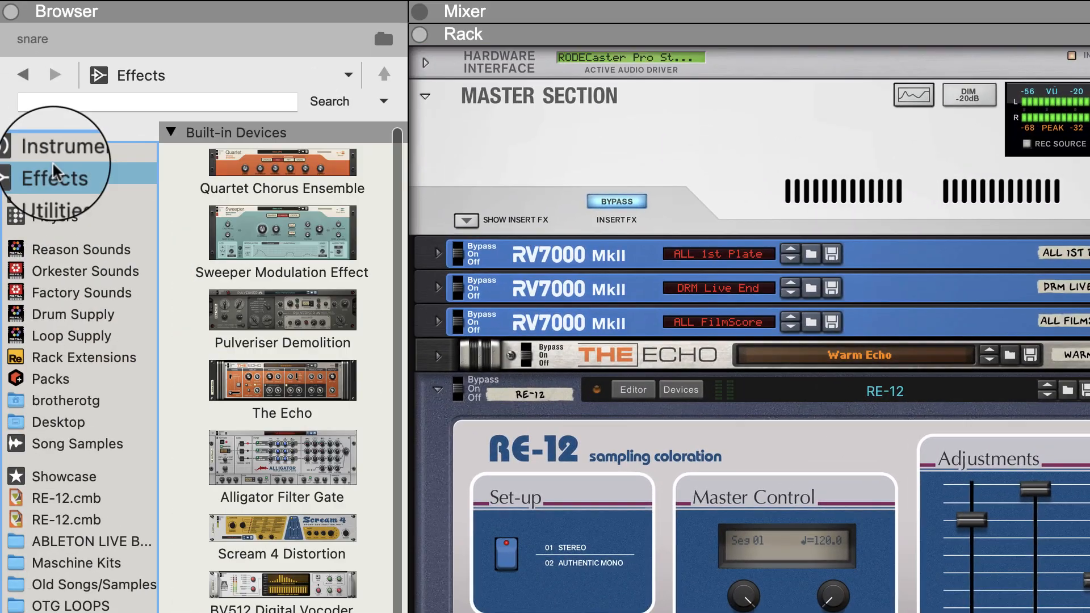
{"action": "left_click", "coordinate": [68, 151]}
{"action": "left_click_drag", "start_coordinate": [222, 271], "coordinate": [391, 247]}
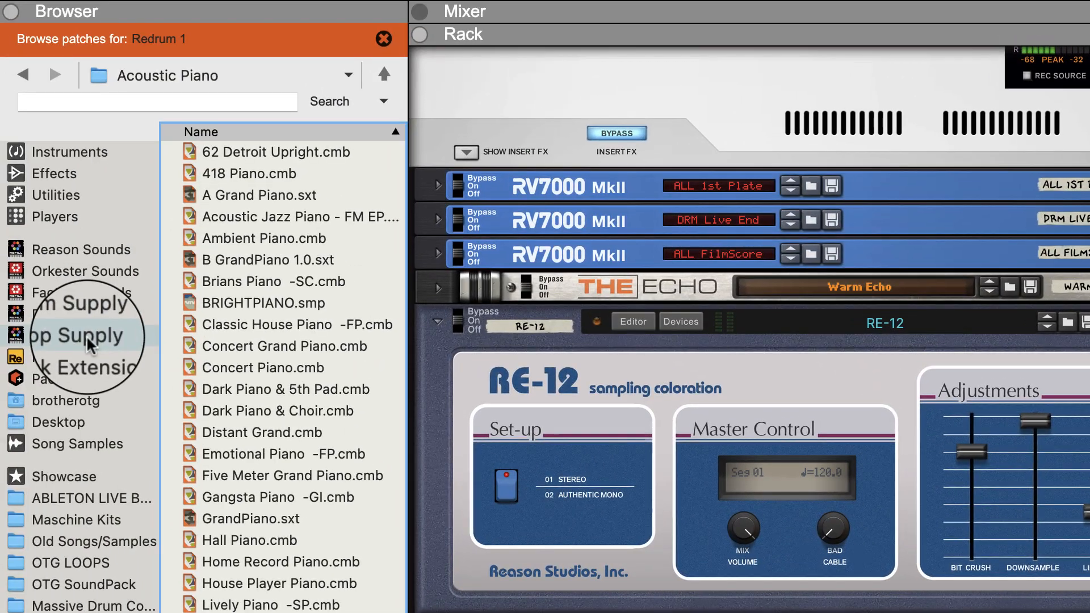
Step: Load Bd_707_jambe.wav from the Drum Supply's 1. Bass Drums folder into Redrum channel 1
{"action": "left_click", "coordinate": [80, 316]}
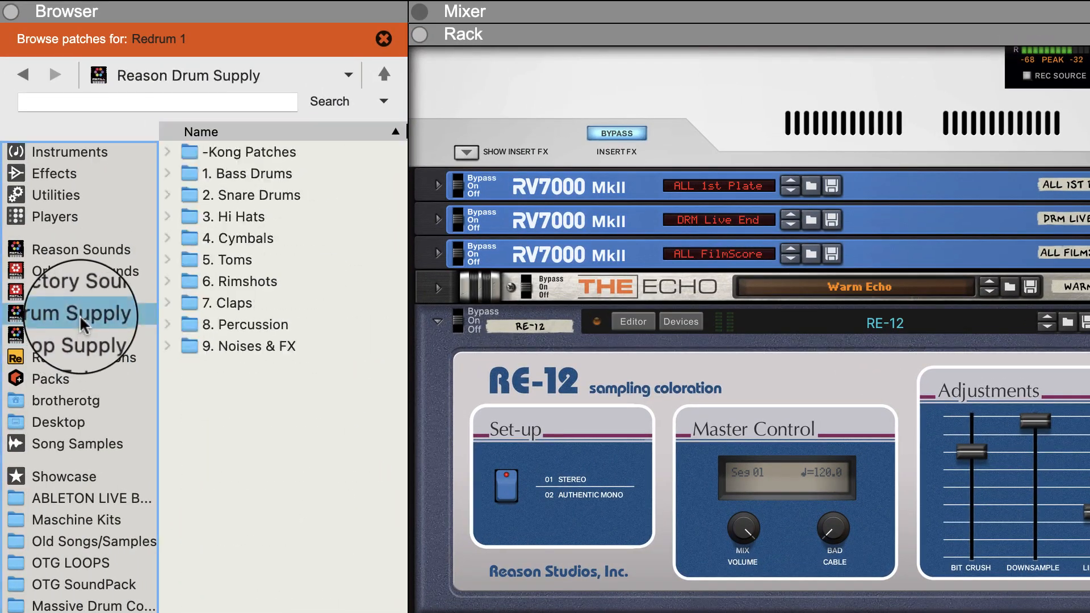
{"action": "double_click", "coordinate": [242, 172]}
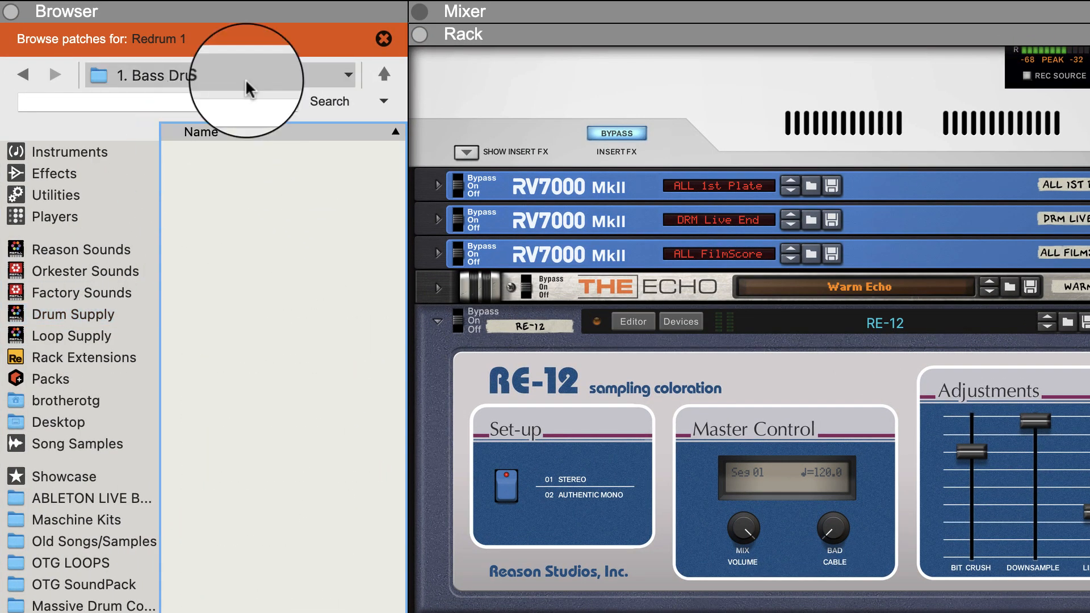
{"action": "left_click", "coordinate": [384, 38]}
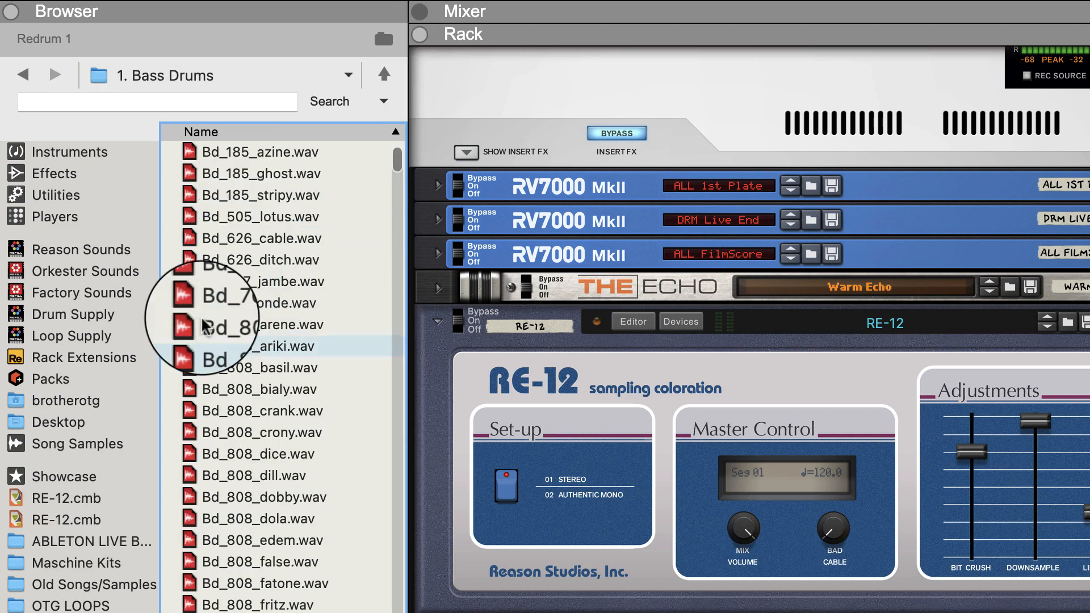
{"action": "left_click_drag", "start_coordinate": [256, 285], "coordinate": [624, 498]}
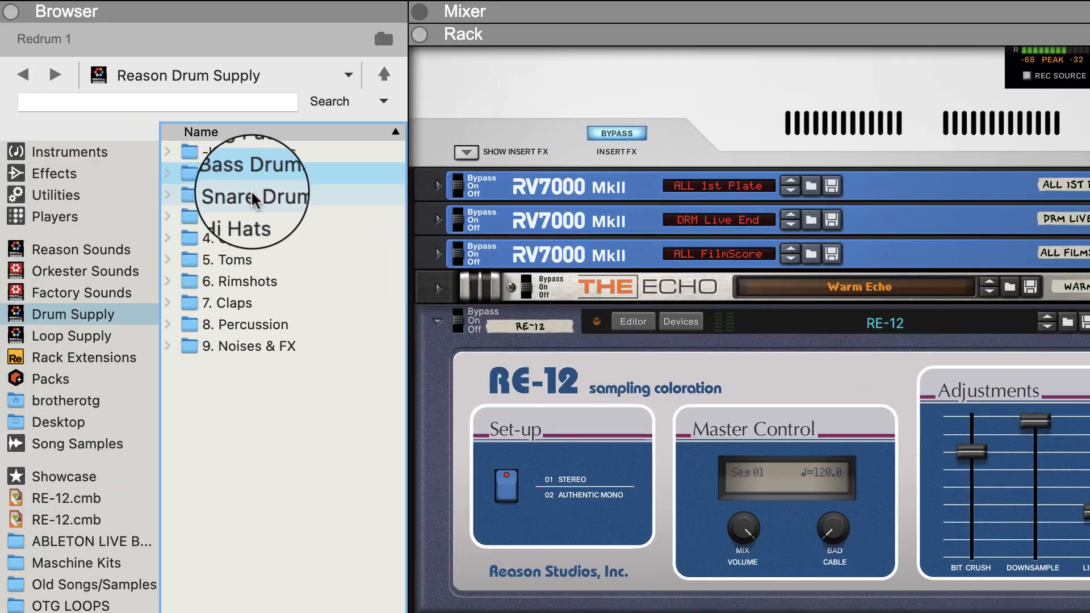
Step: Load Sd_707_rebel.wav from the 2. Snare Drums folder into Redrum channel 2
{"action": "double_click", "coordinate": [70, 40]}
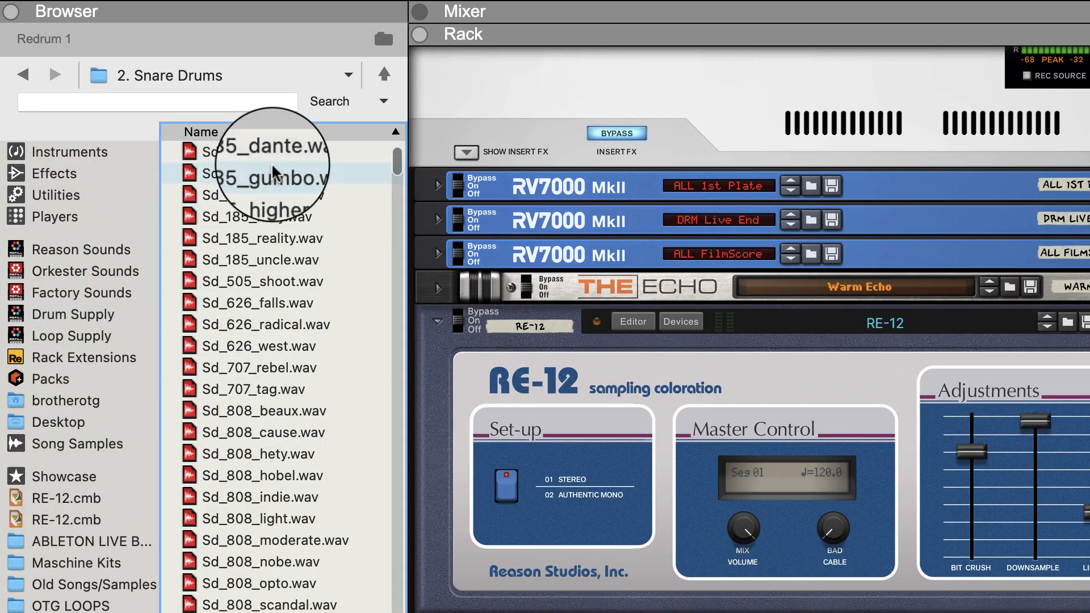
{"action": "left_click", "coordinate": [242, 370]}
{"action": "left_click_drag", "start_coordinate": [238, 370], "coordinate": [698, 403]}
Step: Run the Redrum pattern and program the kick on channel 1 at steps 1, 4 and 9
{"action": "scroll", "coordinate": [931, 550], "scroll_direction": "down", "scroll_amount": 7}
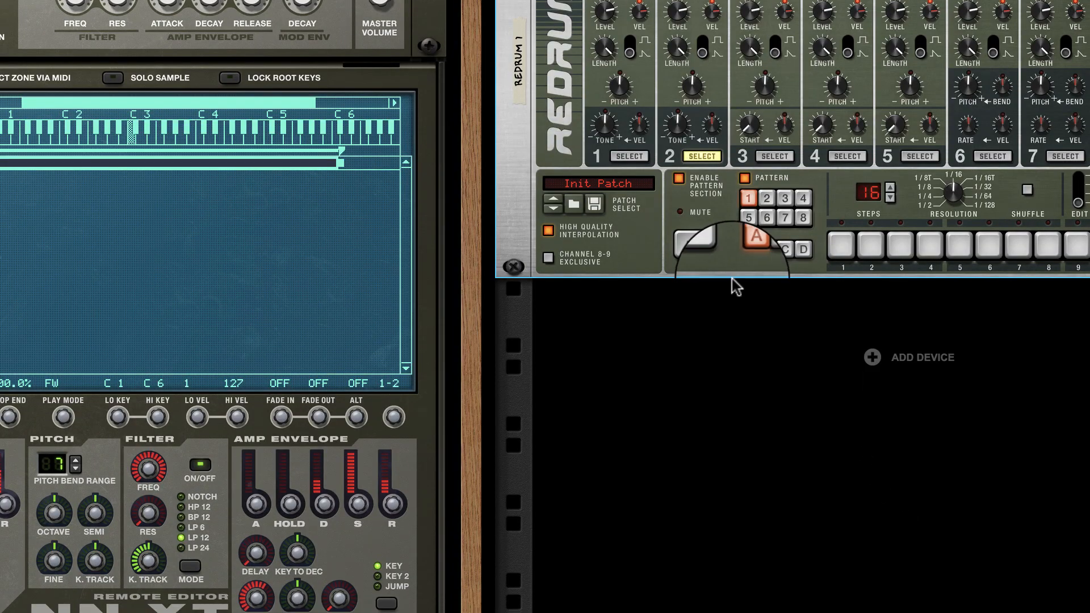
{"action": "left_click", "coordinate": [697, 244]}
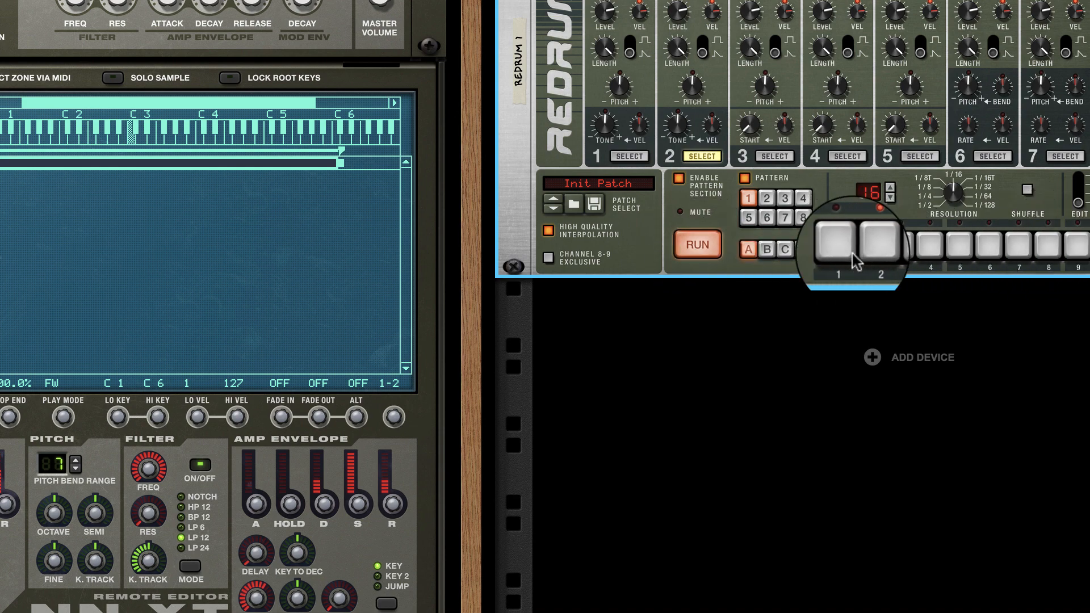
{"action": "scroll", "coordinate": [852, 243], "scroll_direction": "up", "scroll_amount": 4}
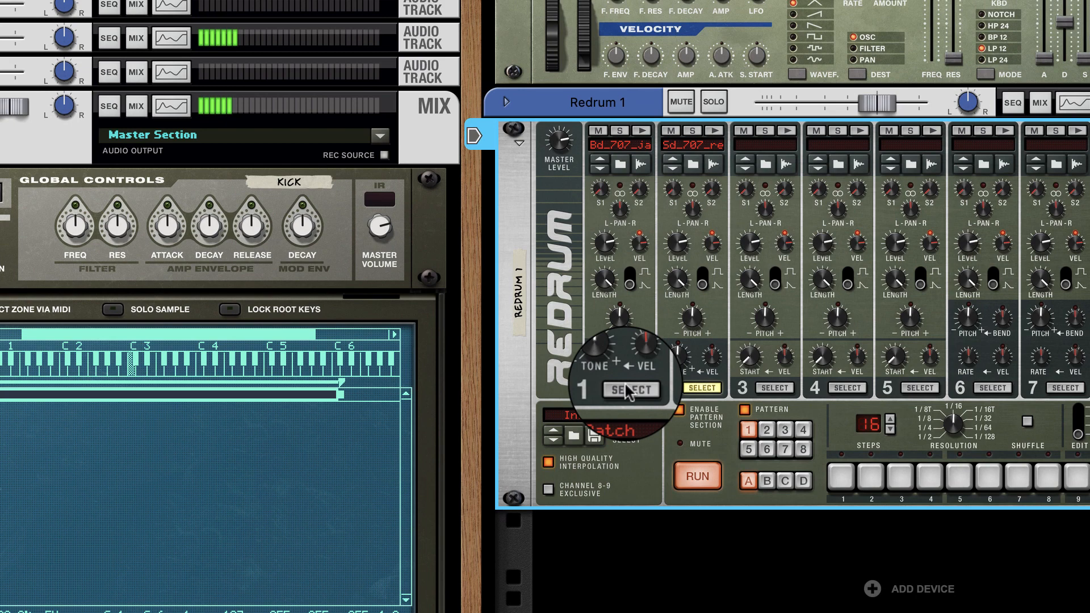
{"action": "left_click", "coordinate": [628, 390]}
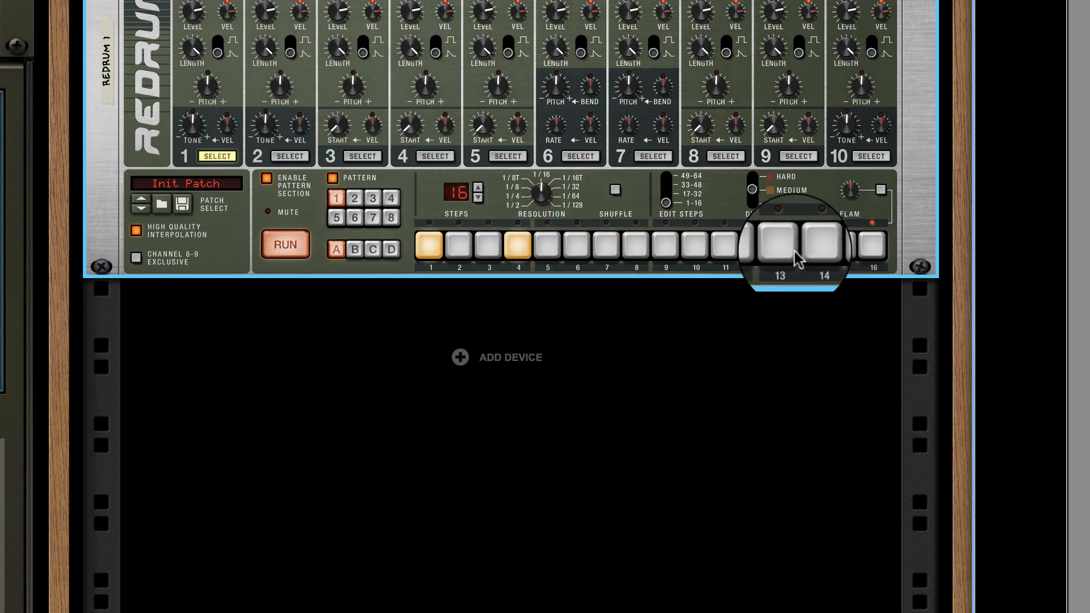
{"action": "left_click", "coordinate": [664, 246]}
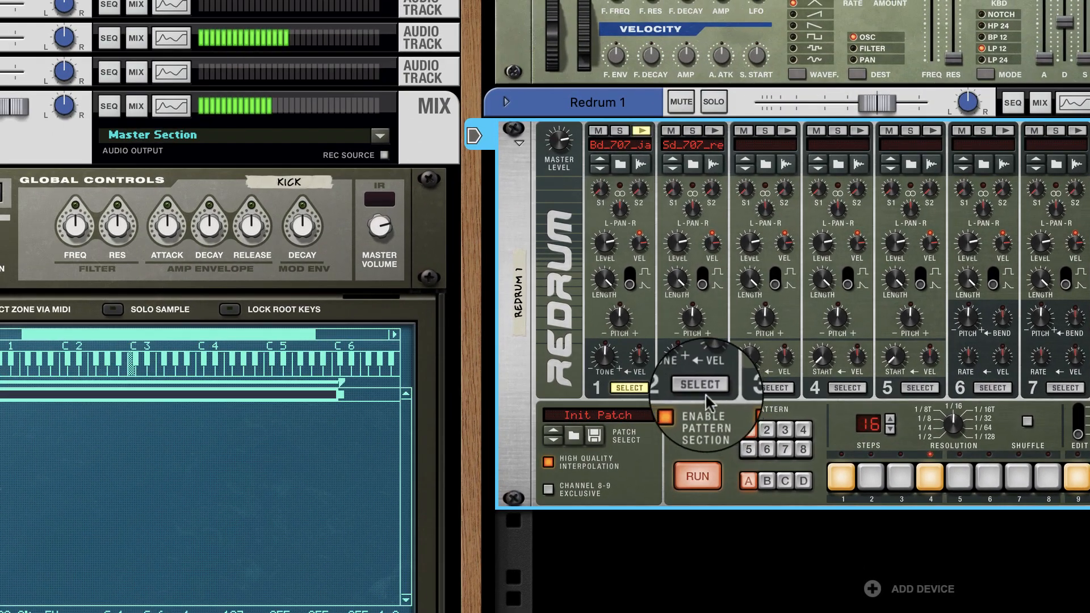
Step: Select Redrum channel 2 and program the snare at steps 5 and 13
{"action": "left_click", "coordinate": [671, 375]}
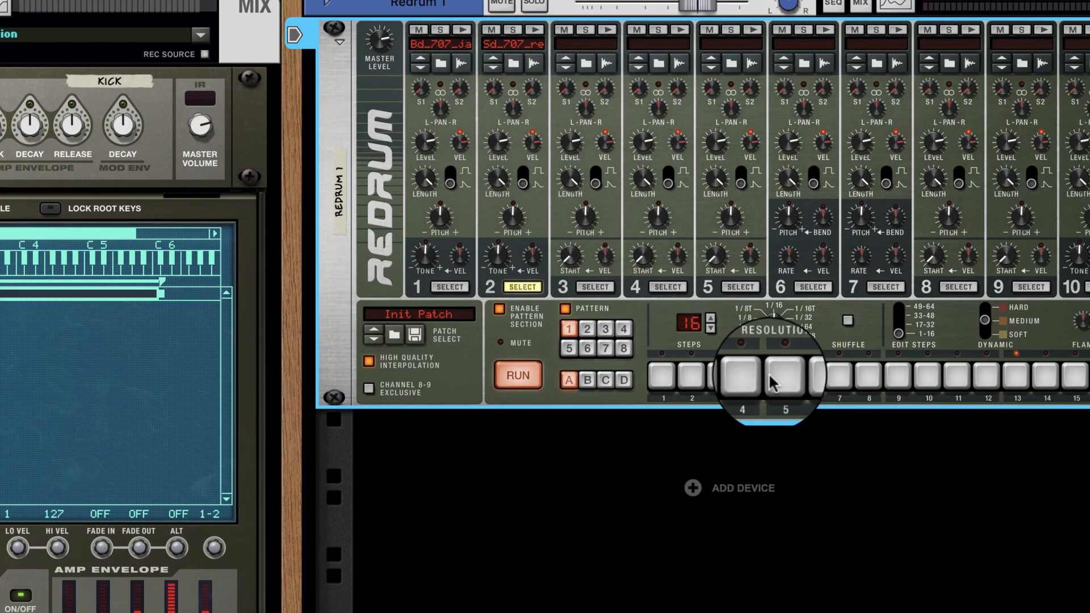
{"action": "left_click", "coordinate": [772, 381]}
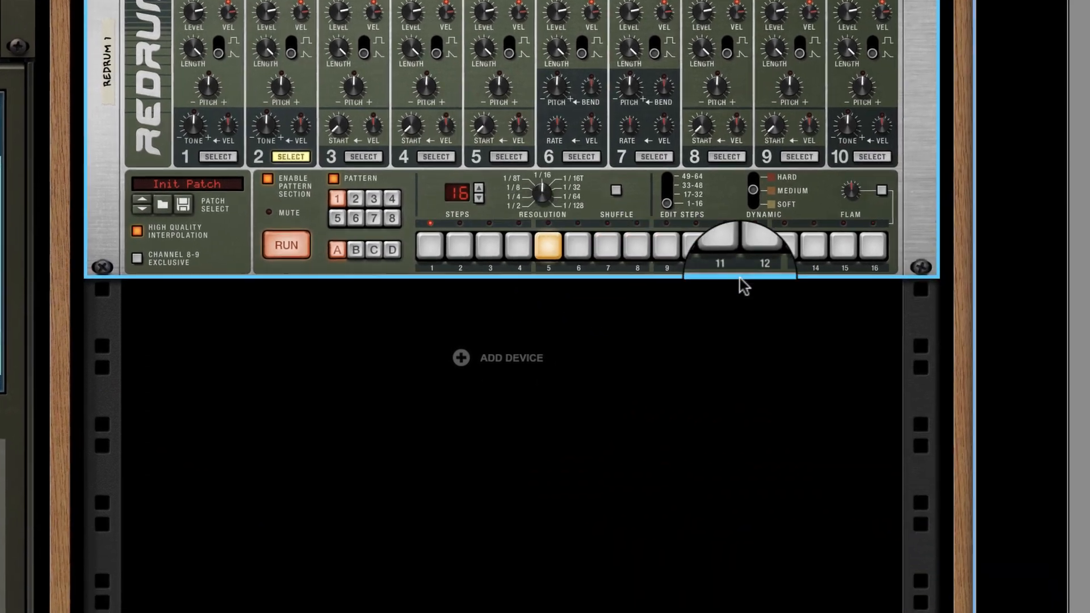
{"action": "left_click", "coordinate": [1016, 376]}
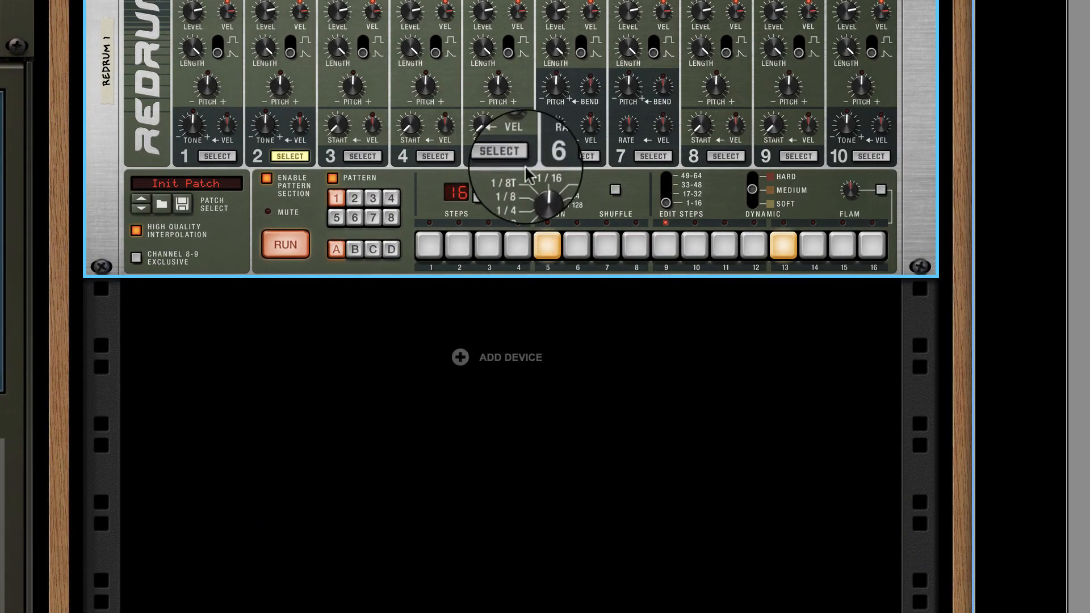
Step: Solo the Redrum 1 channel in the full mixer and adjust its level fader
{"action": "key", "text": "F6"}
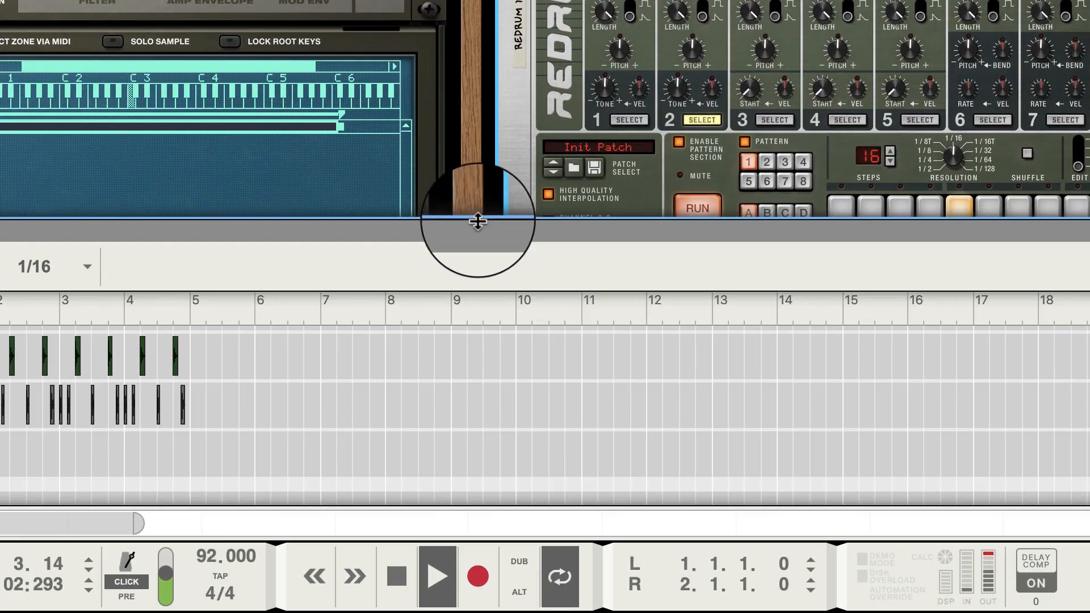
{"action": "left_click_drag", "start_coordinate": [477, 222], "coordinate": [497, 210]}
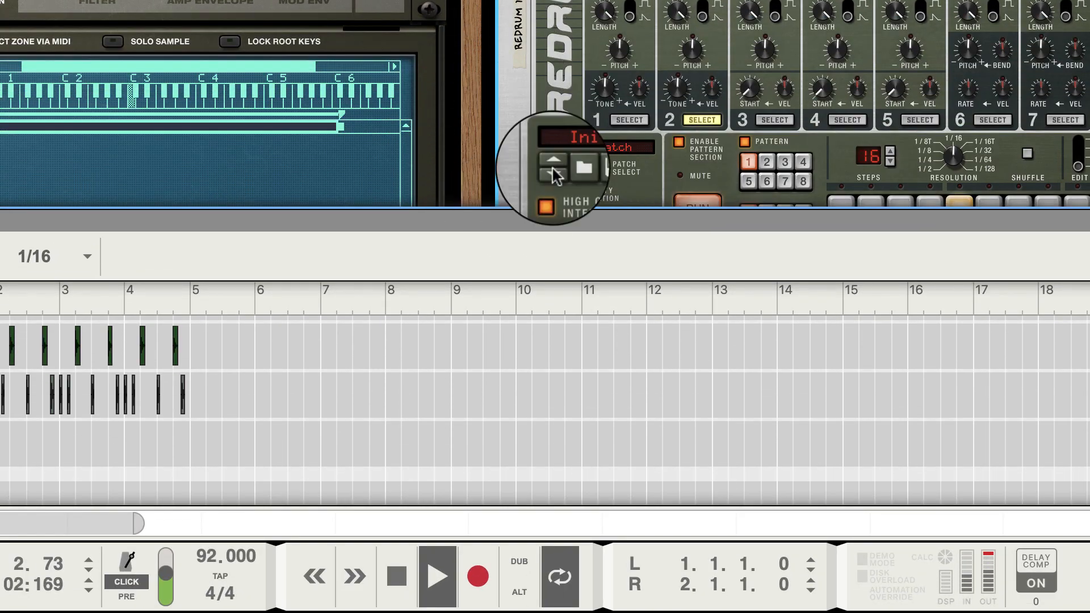
{"action": "key", "text": "F5"}
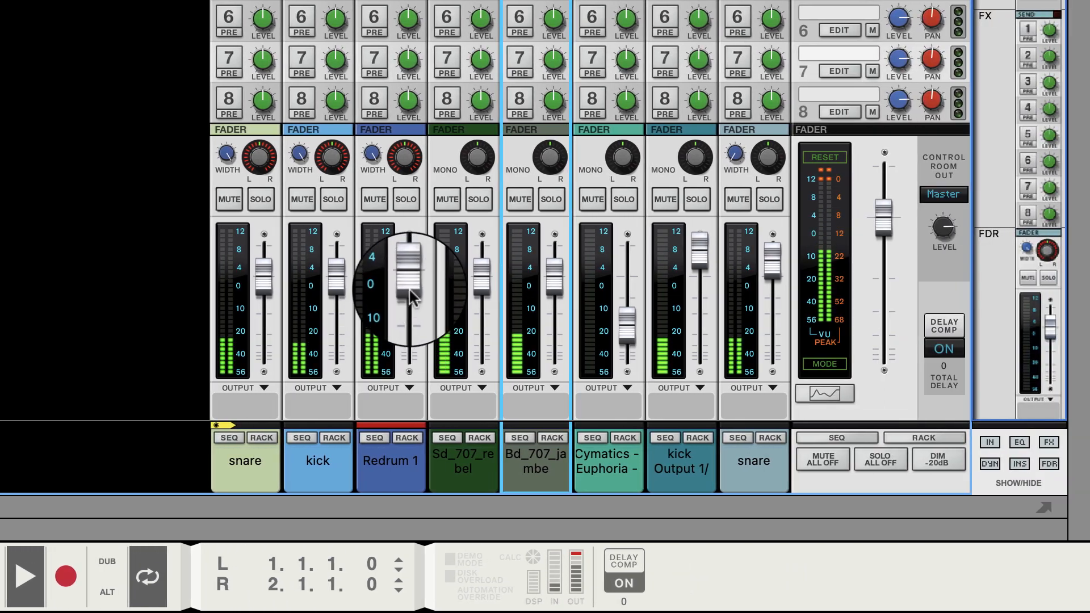
{"action": "left_click_drag", "start_coordinate": [820, 288], "coordinate": [820, 272]}
{"action": "left_click_drag", "start_coordinate": [410, 271], "coordinate": [404, 281]}
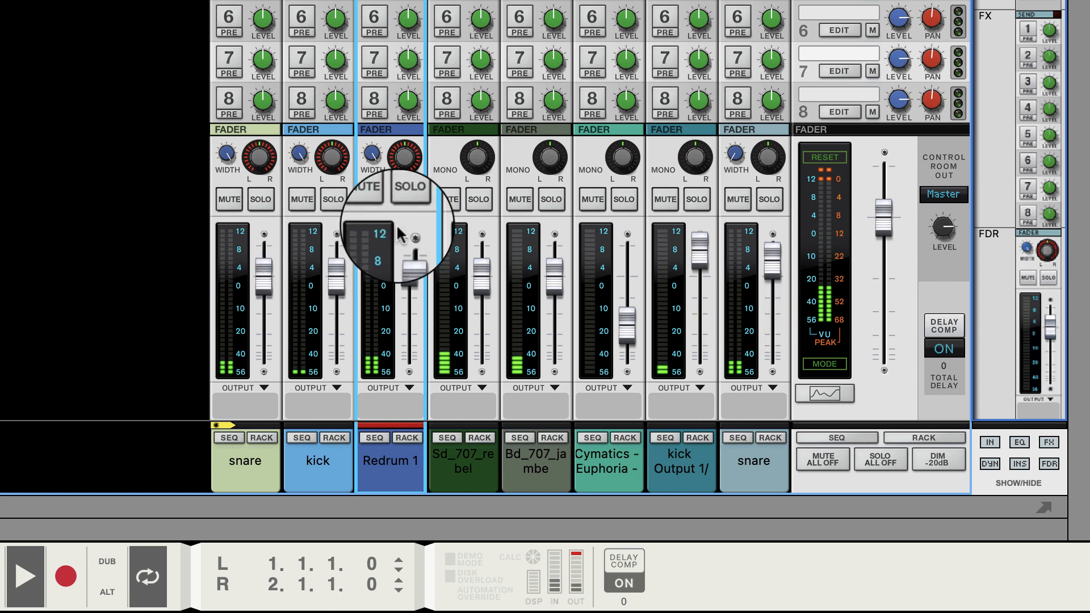
{"action": "left_click", "coordinate": [406, 202]}
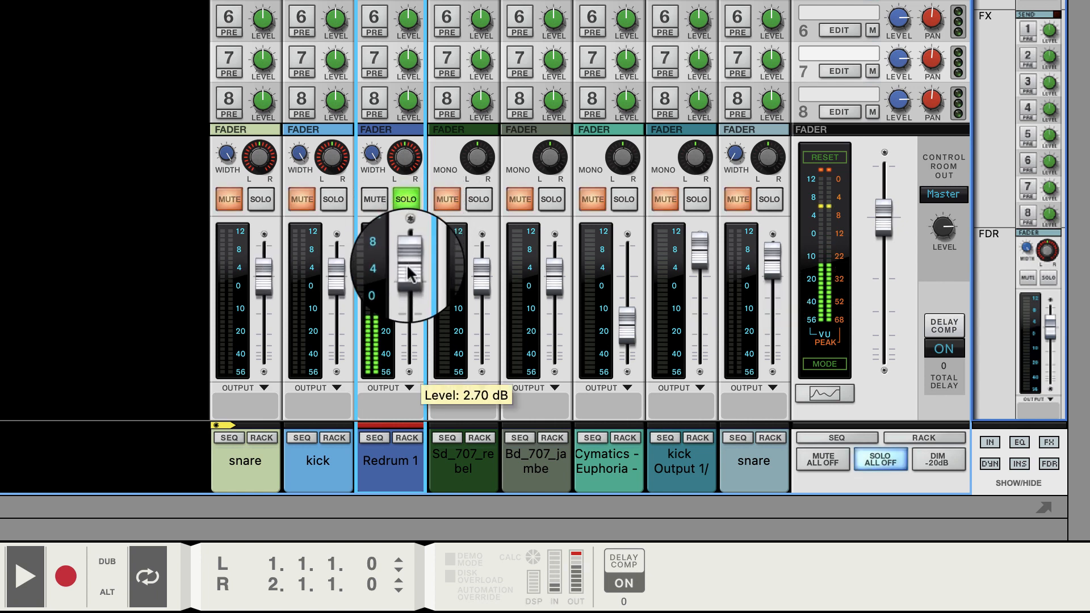
{"action": "left_click_drag", "start_coordinate": [406, 263], "coordinate": [408, 254]}
Step: Disconnect the right stereo output of Redrum 1 on the back of the rack, then return to the front view
{"action": "key", "text": "F5"}
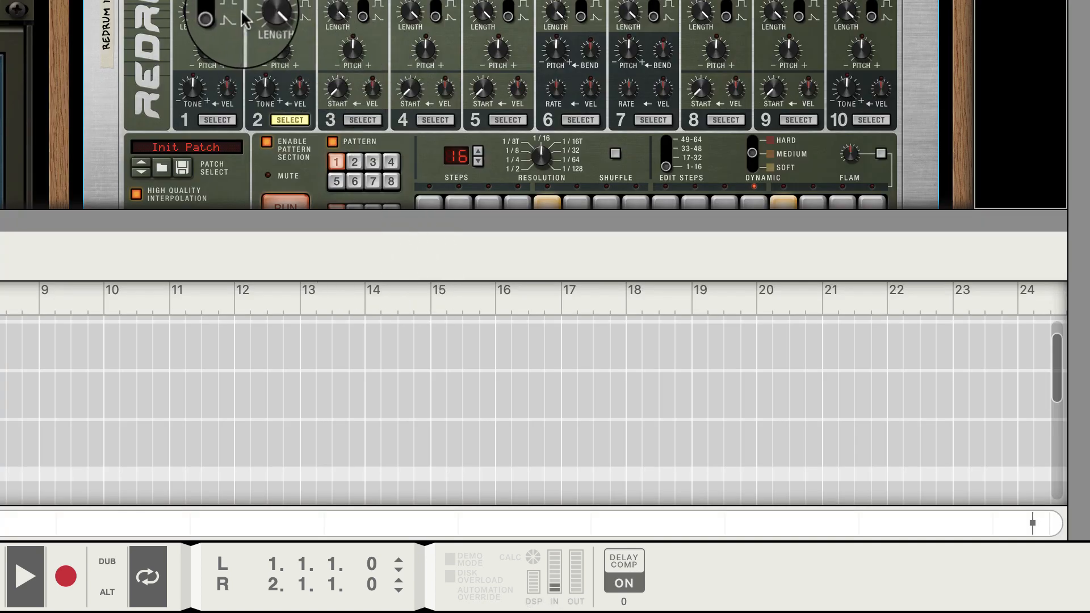
{"action": "scroll", "coordinate": [244, 12], "scroll_direction": "down", "scroll_amount": 5}
{"action": "scroll", "coordinate": [241, 19], "scroll_direction": "up", "scroll_amount": 3}
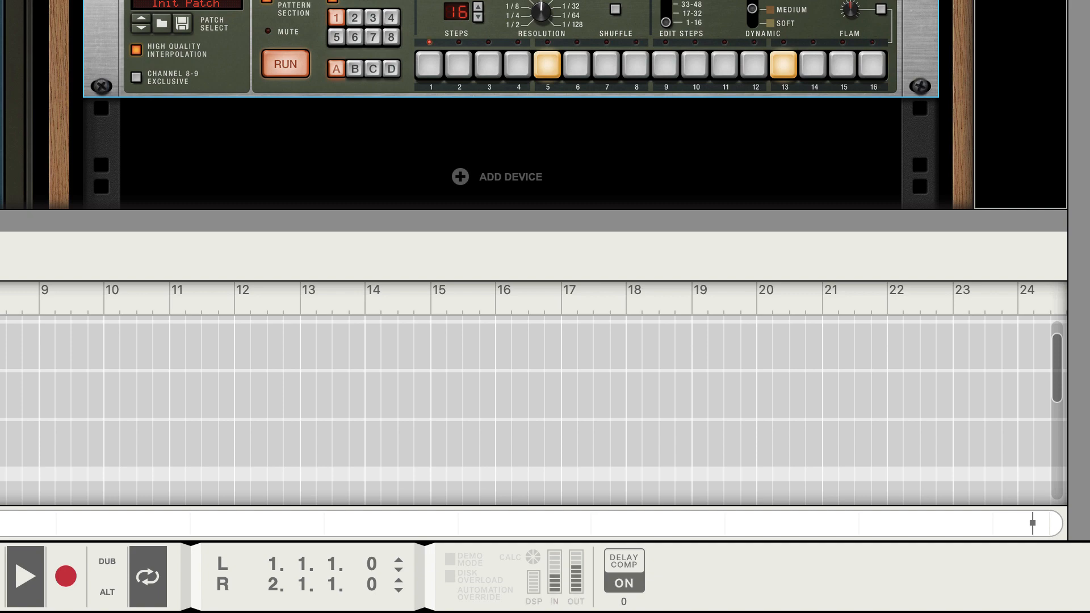
{"action": "key", "text": "Tab"}
{"action": "scroll", "coordinate": [511, 105], "scroll_direction": "up", "scroll_amount": 4}
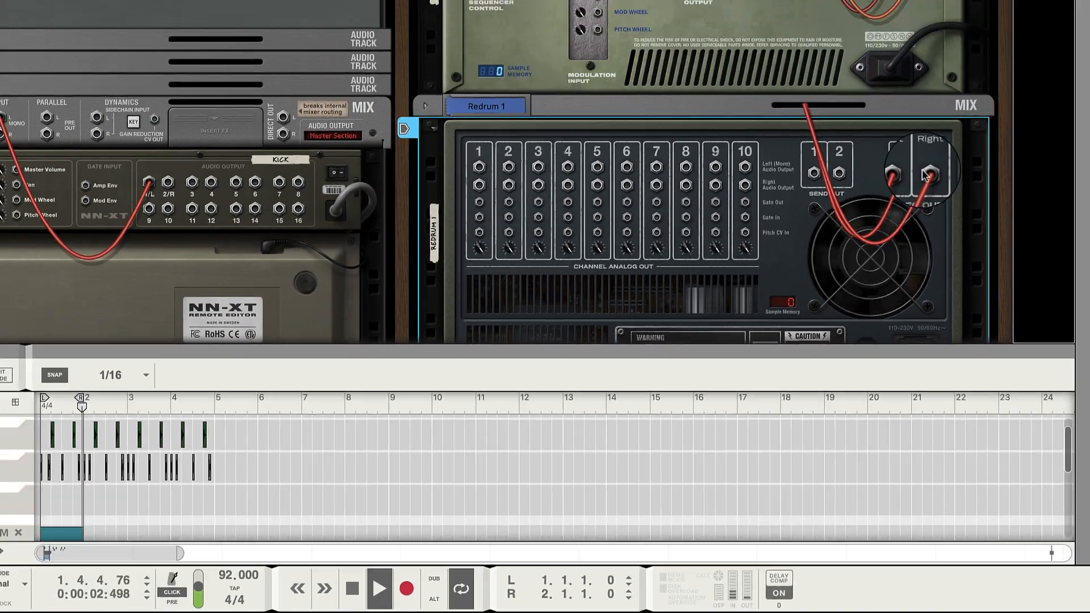
{"action": "right_click", "coordinate": [936, 196]}
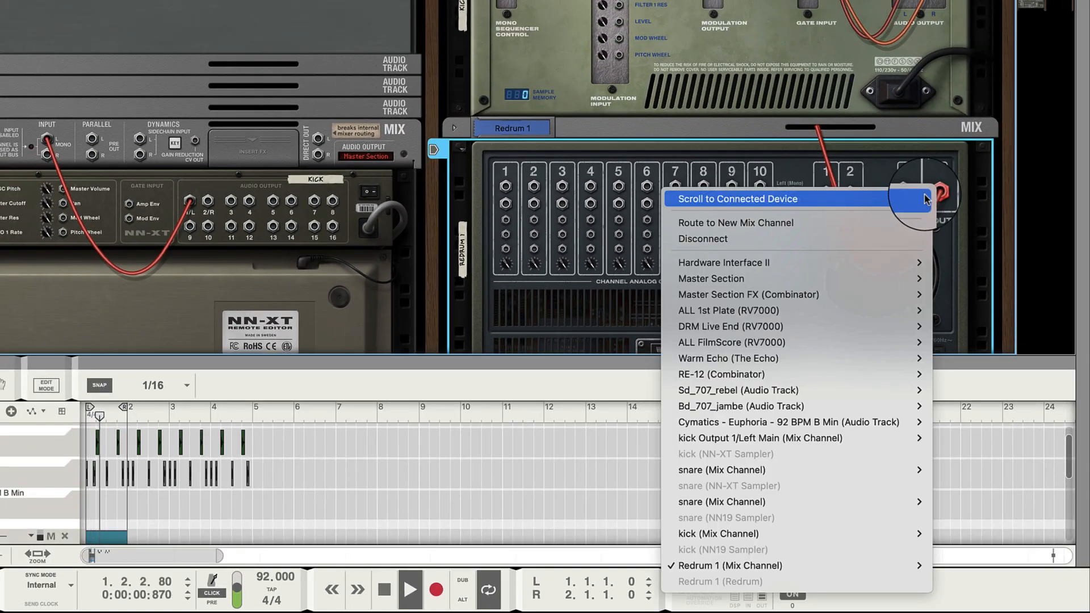
{"action": "left_click", "coordinate": [790, 238]}
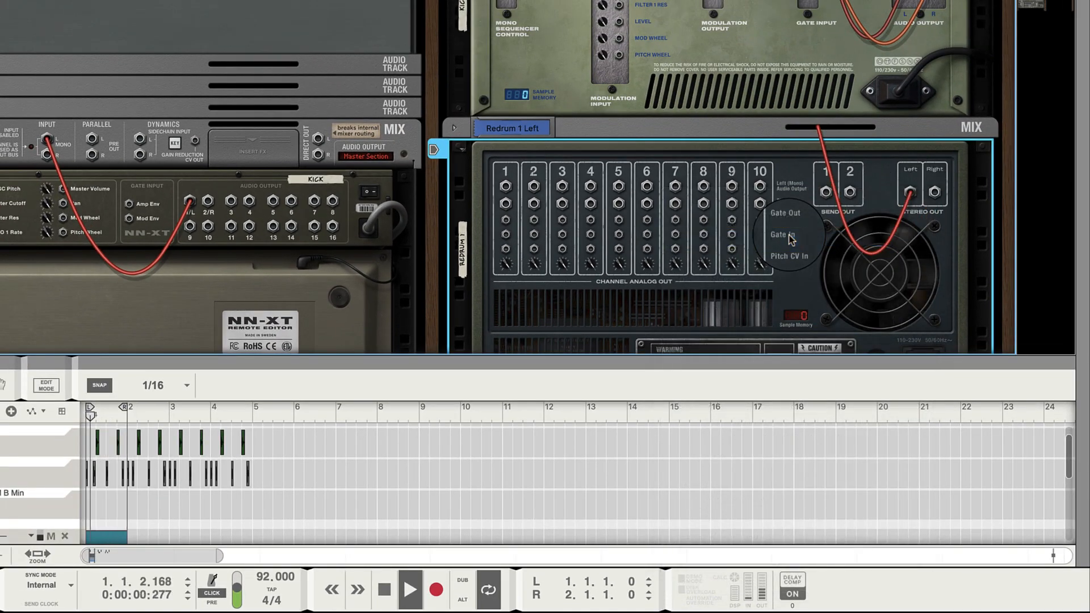
{"action": "scroll", "coordinate": [811, 223], "scroll_direction": "up", "scroll_amount": 3}
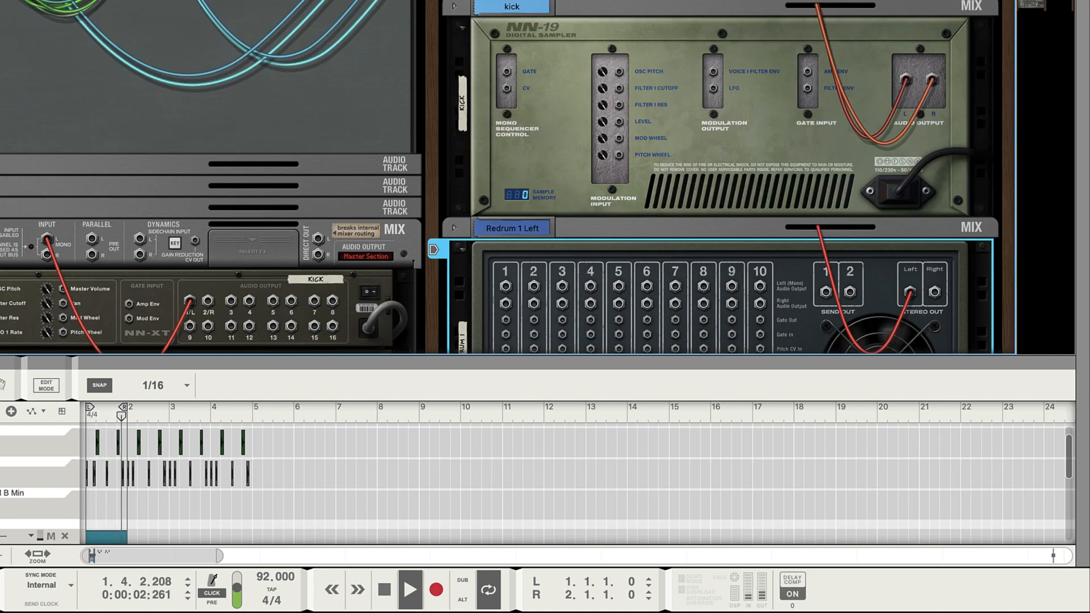
{"action": "key", "text": "Tab"}
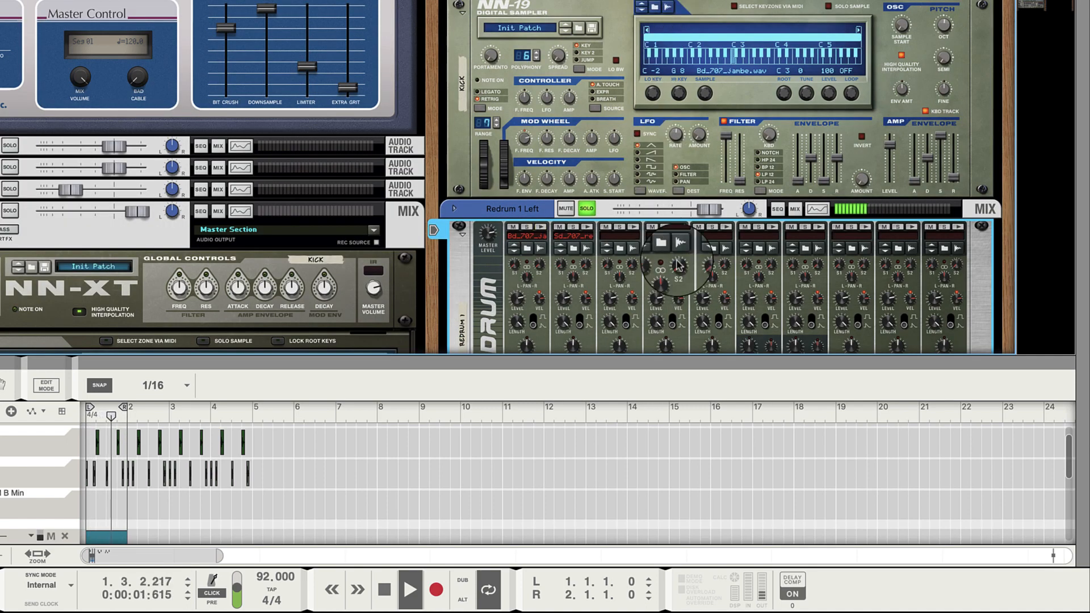
Step: Adjust the velocity-to-level amount of Redrum channels 1 and 2
{"action": "scroll", "coordinate": [670, 256], "scroll_direction": "down", "scroll_amount": 4}
{"action": "scroll", "coordinate": [653, 226], "scroll_direction": "down", "scroll_amount": 1}
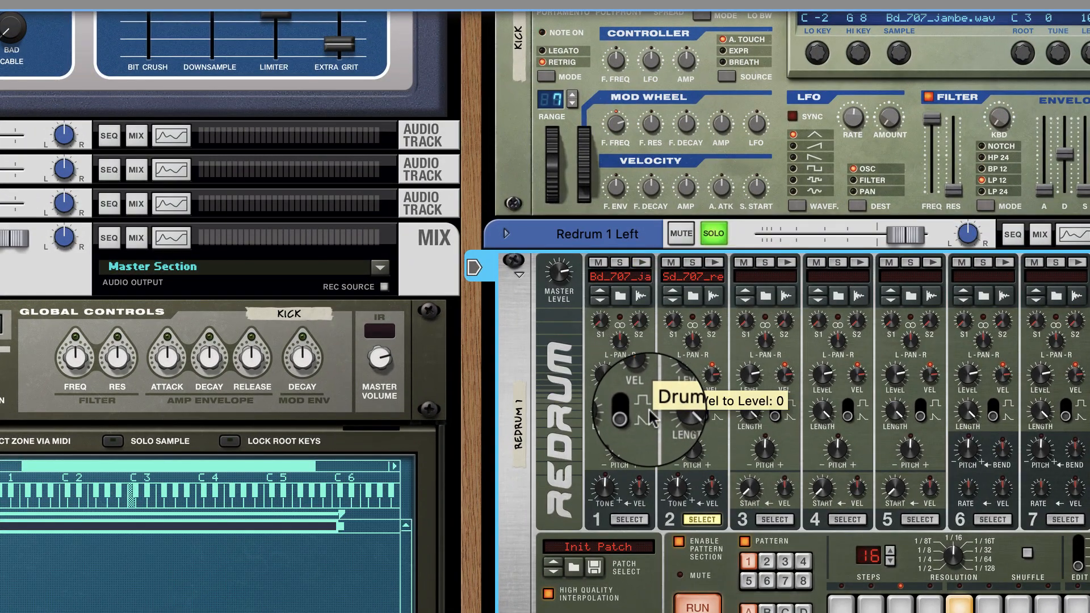
{"action": "mouse_move", "coordinate": [651, 419]}
{"action": "left_mouse_down"}
{"action": "mouse_move", "coordinate": [662, 448]}
{"action": "mouse_move", "coordinate": [653, 424]}
{"action": "mouse_move", "coordinate": [659, 438]}
{"action": "left_mouse_up"}
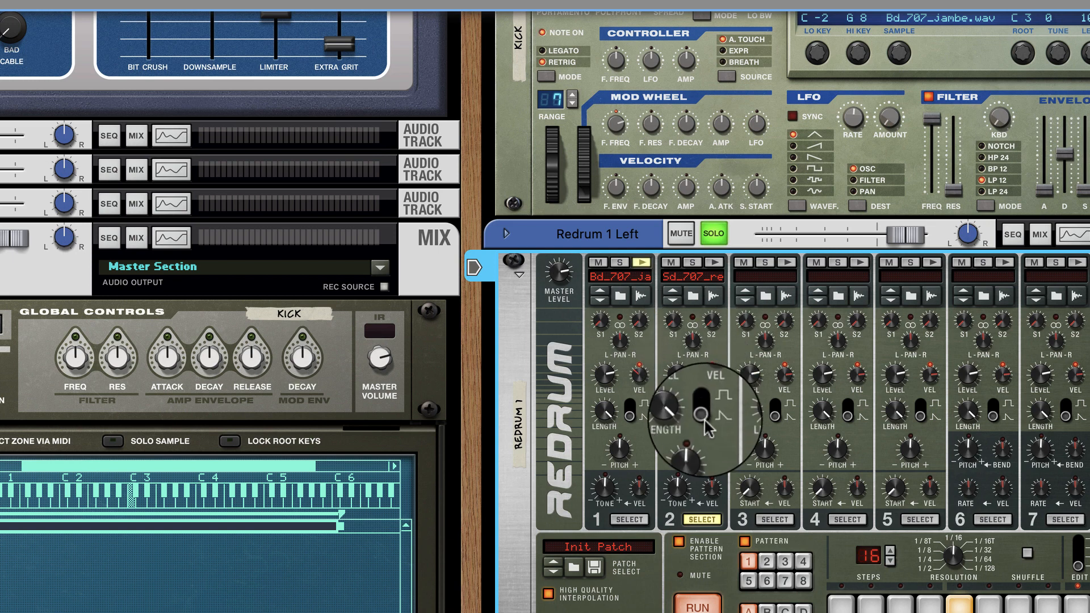
{"action": "mouse_move", "coordinate": [713, 390]}
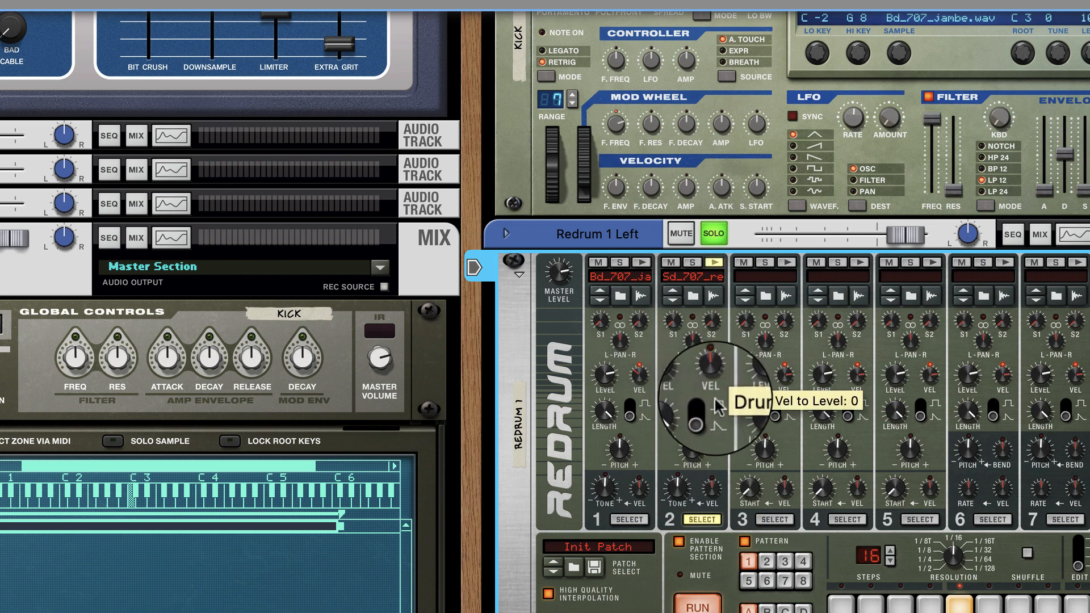
{"action": "left_click_drag", "start_coordinate": [718, 414], "coordinate": [722, 418]}
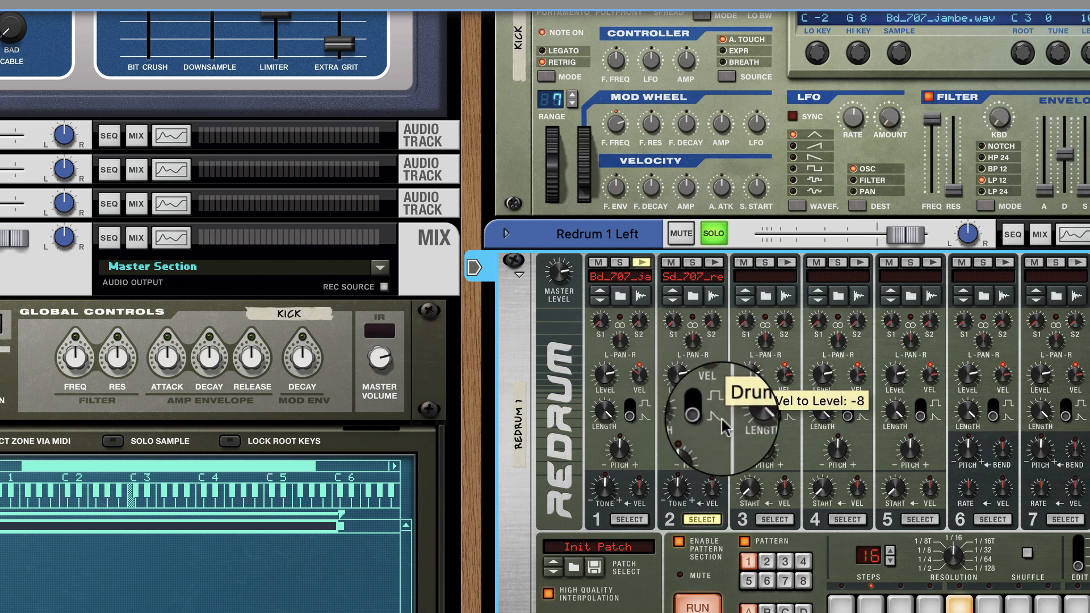
Step: Unsolo Redrum in the mixer and mute every channel except the Sd_707_rebel and Bd_707_jambe audio tracks
{"action": "scroll", "coordinate": [751, 223], "scroll_direction": "up", "scroll_amount": 10}
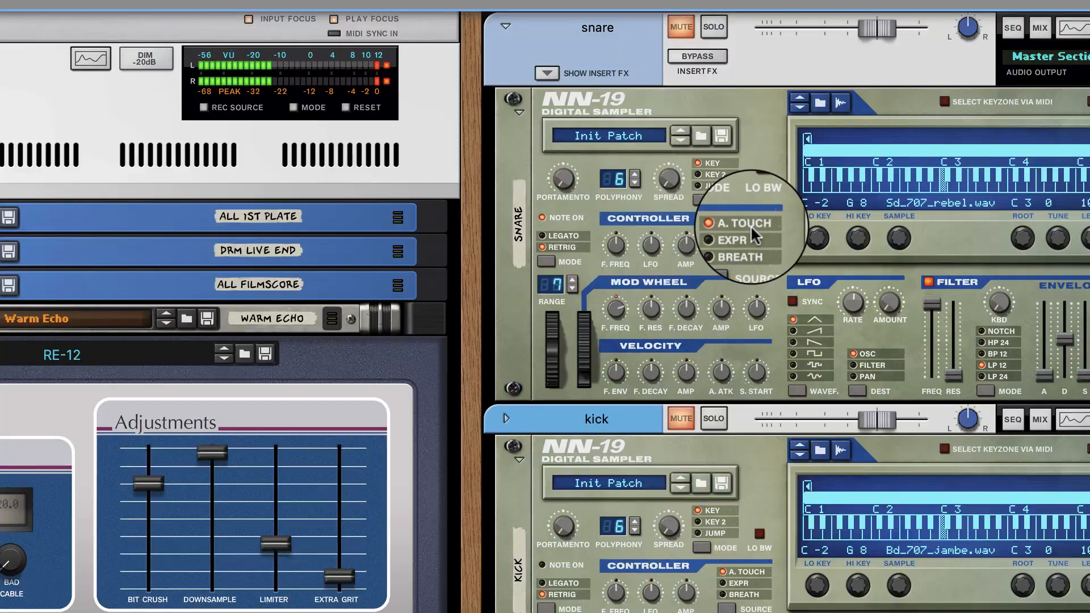
{"action": "key", "text": "F5"}
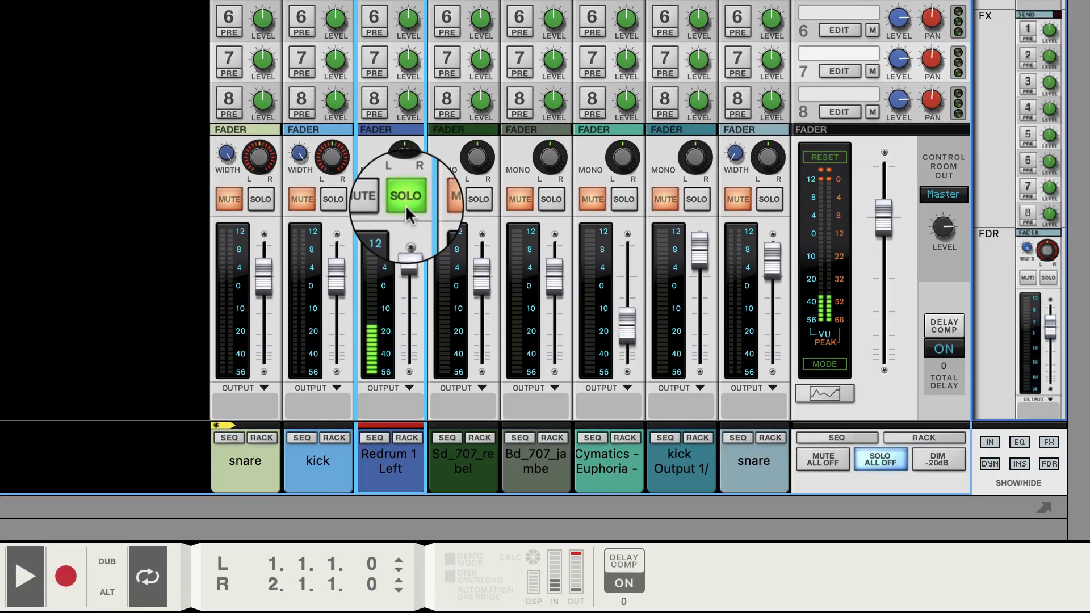
{"action": "left_click", "coordinate": [405, 203]}
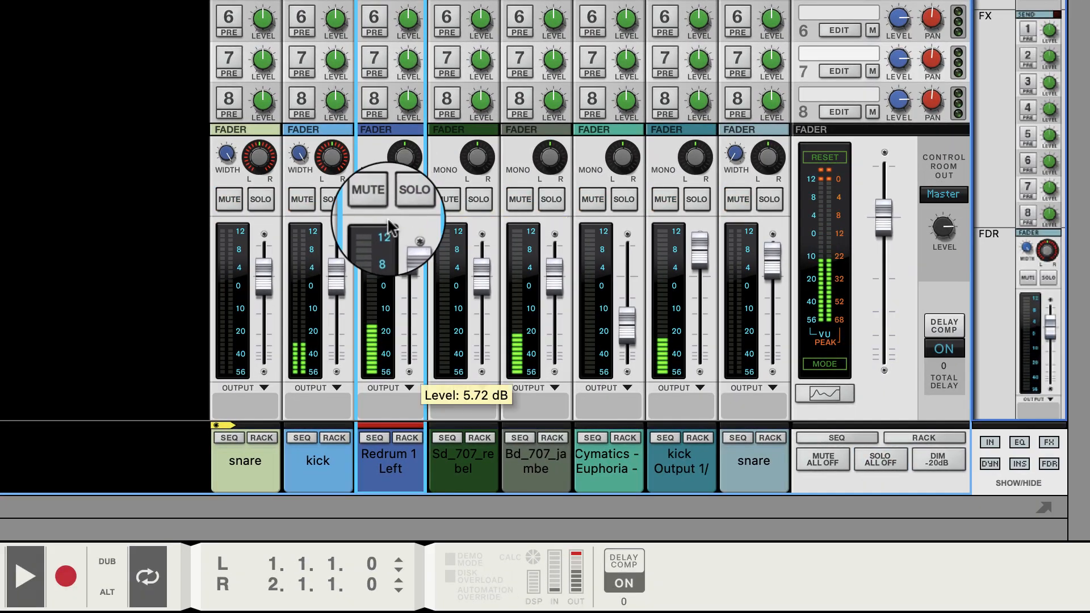
{"action": "left_click", "coordinate": [375, 201]}
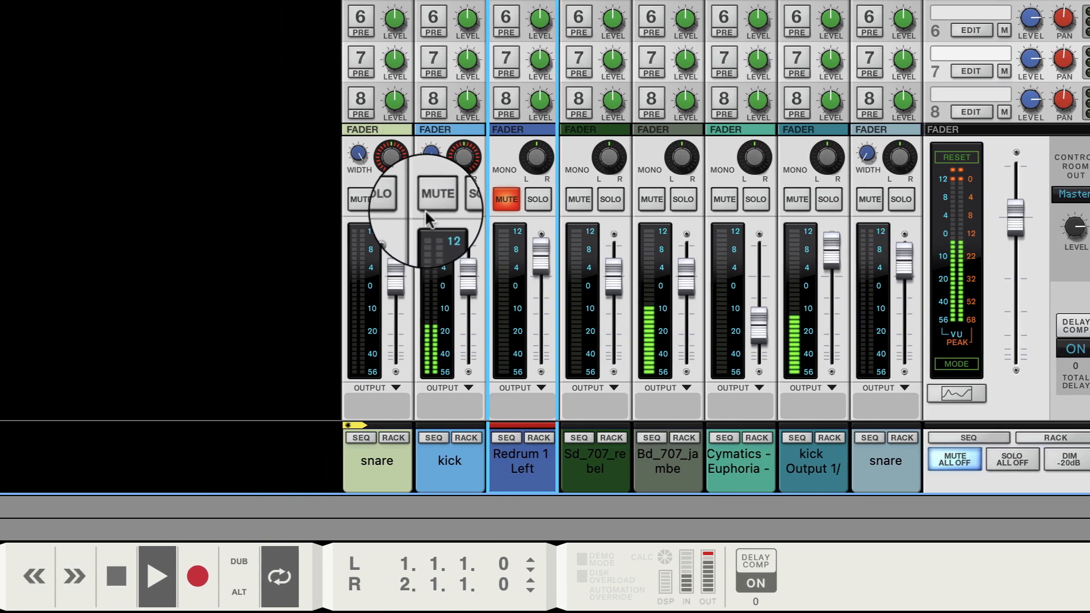
{"action": "left_click", "coordinate": [432, 199]}
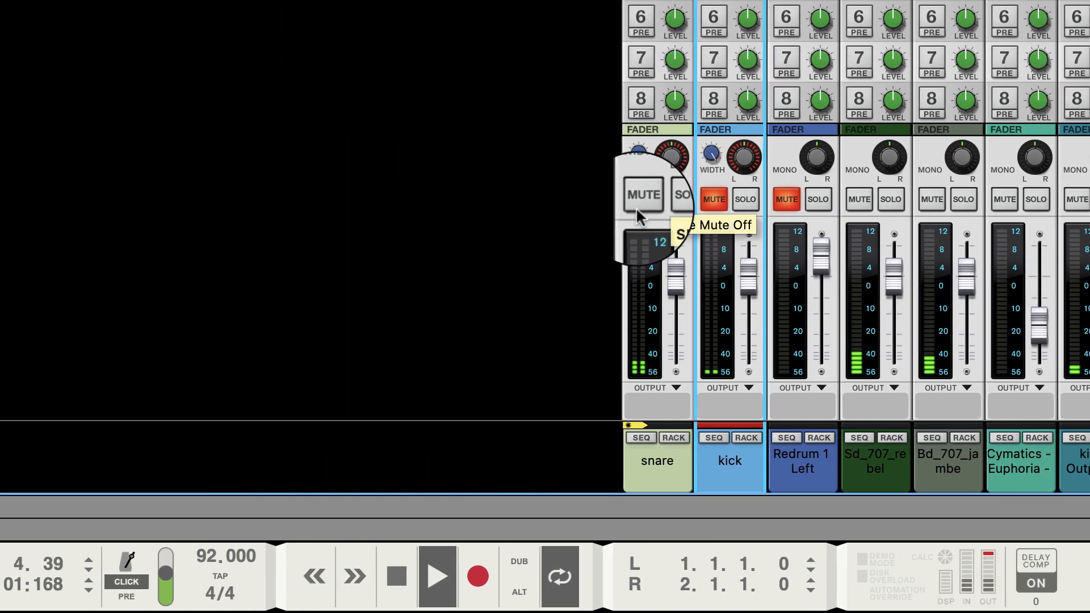
{"action": "left_click", "coordinate": [360, 200]}
{"action": "left_click", "coordinate": [1005, 199]}
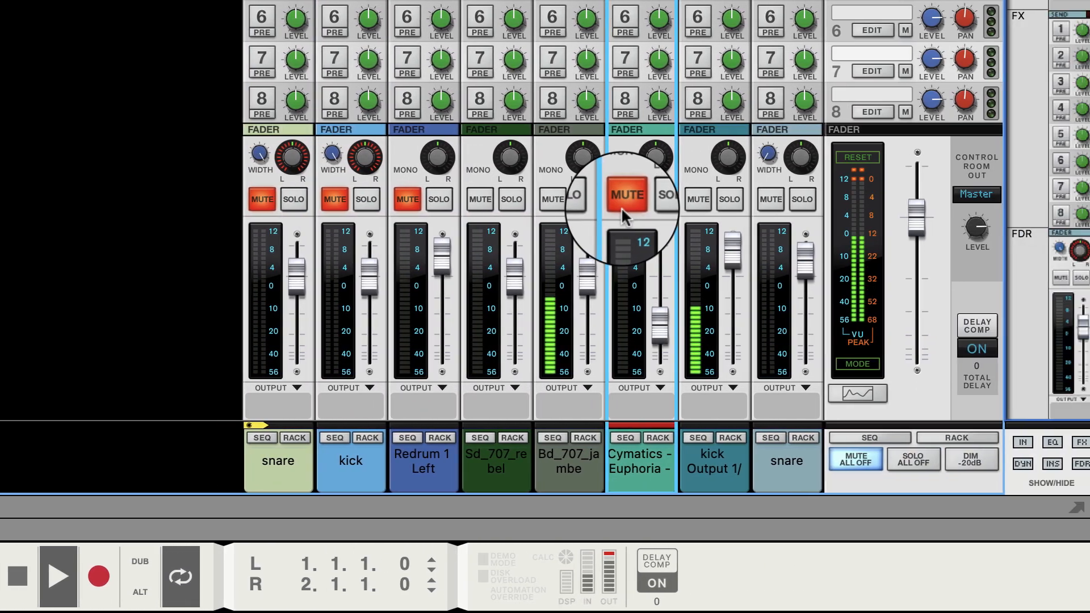
{"action": "left_click", "coordinate": [1077, 200]}
{"action": "left_click", "coordinate": [738, 199]}
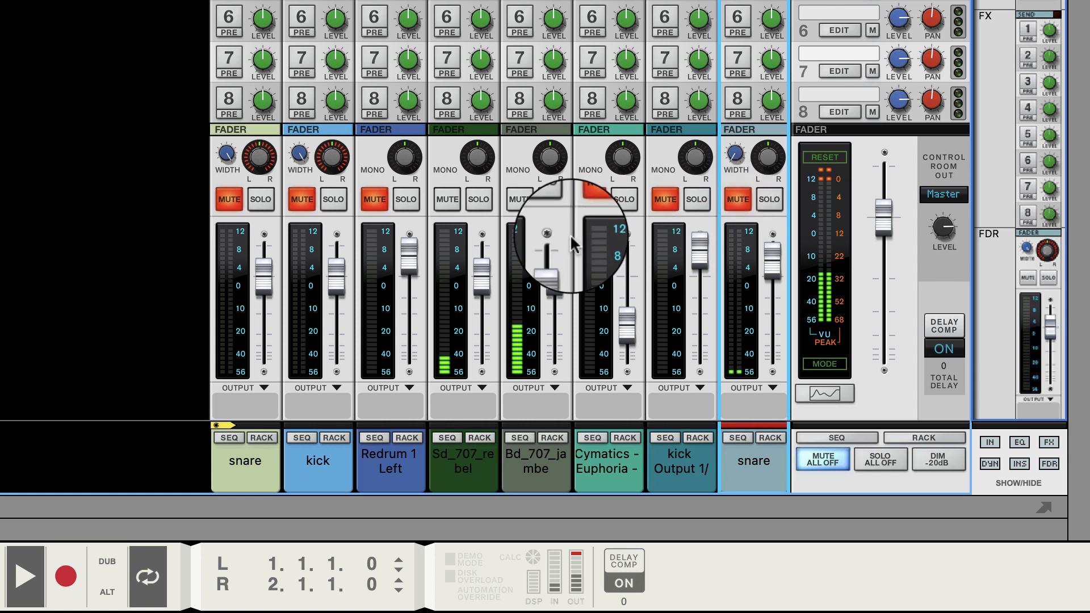
Step: Balance the level faders of the Sd_707_rebel, Bd_707_jambe and Redrum channels against each other
{"action": "left_click_drag", "start_coordinate": [483, 282], "coordinate": [546, 265]}
{"action": "left_click_drag", "start_coordinate": [419, 254], "coordinate": [417, 271]}
{"action": "left_click_drag", "start_coordinate": [491, 278], "coordinate": [484, 272]}
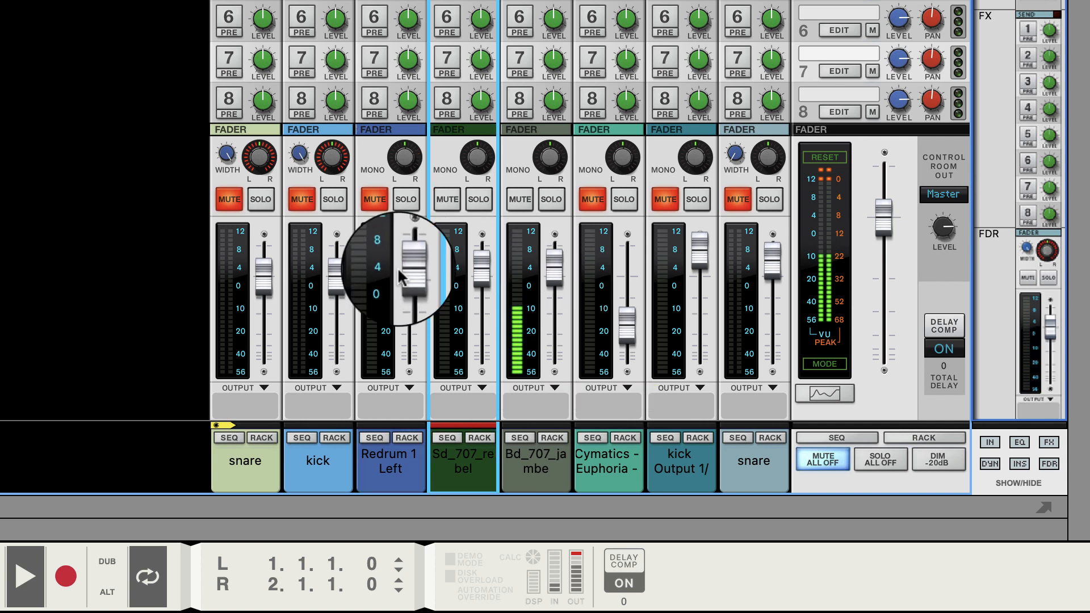
{"action": "left_click", "coordinate": [555, 274]}
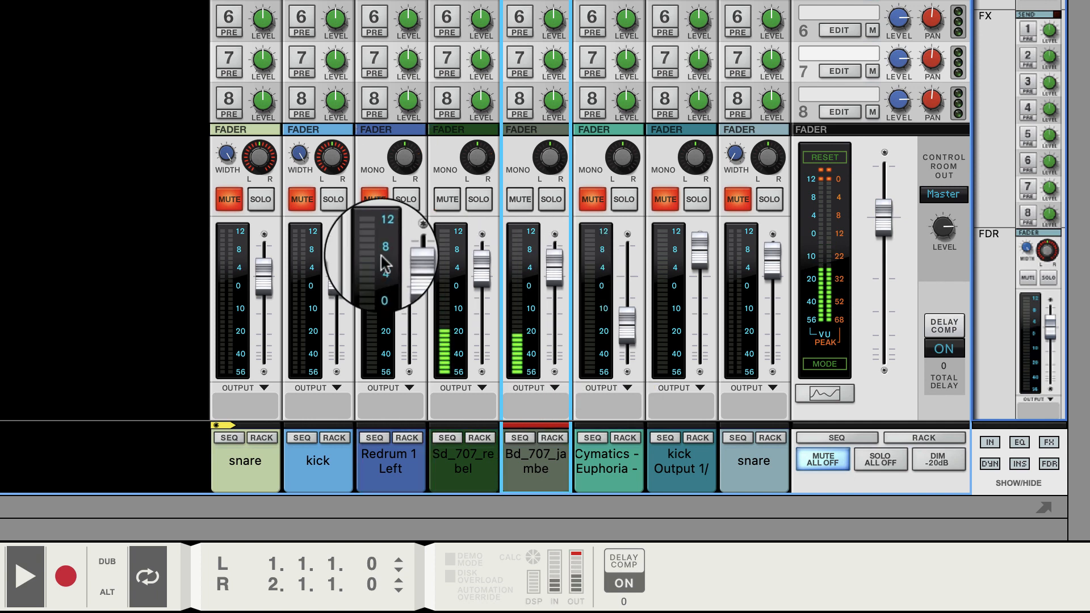
Step: Toggle the Redrum channel's solo to compare it with the two audio drum tracks, leaving it soloed
{"action": "left_click", "coordinate": [406, 199]}
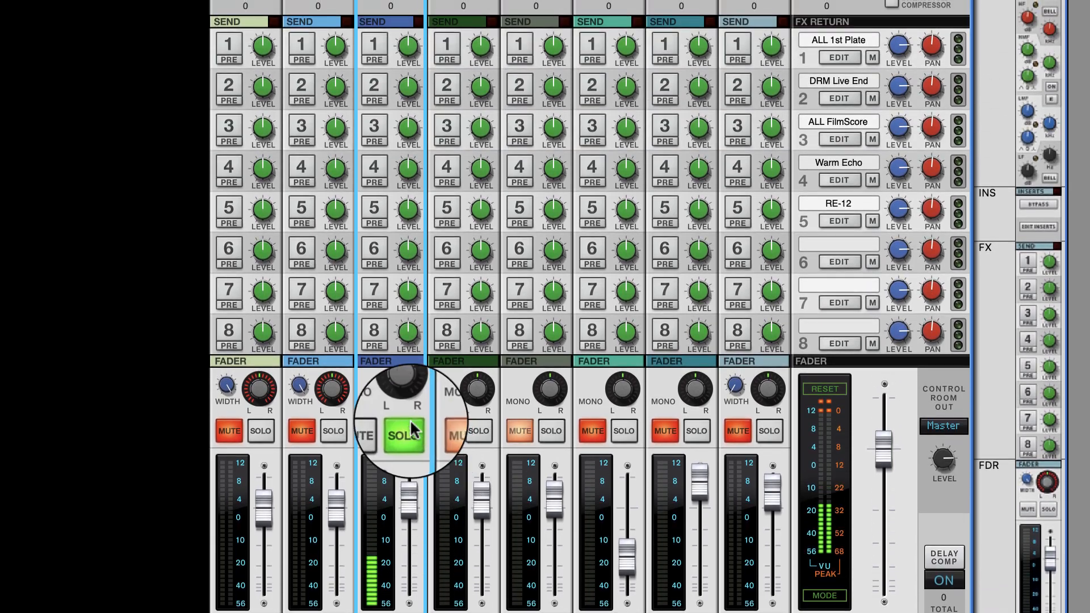
{"action": "left_click", "coordinate": [410, 423]}
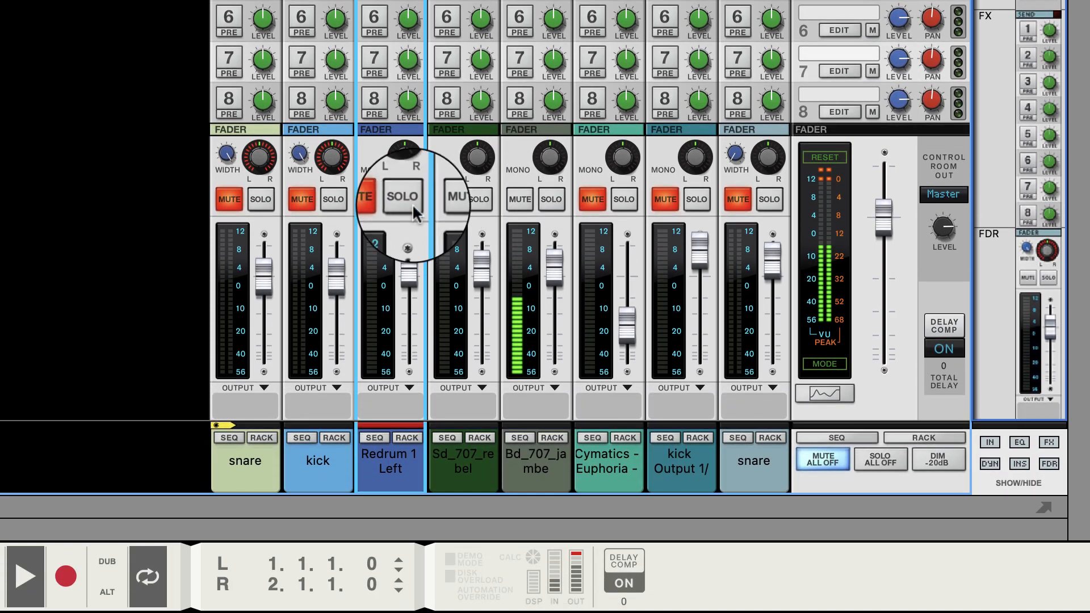
{"action": "left_click", "coordinate": [408, 227]}
{"action": "left_click", "coordinate": [376, 222]}
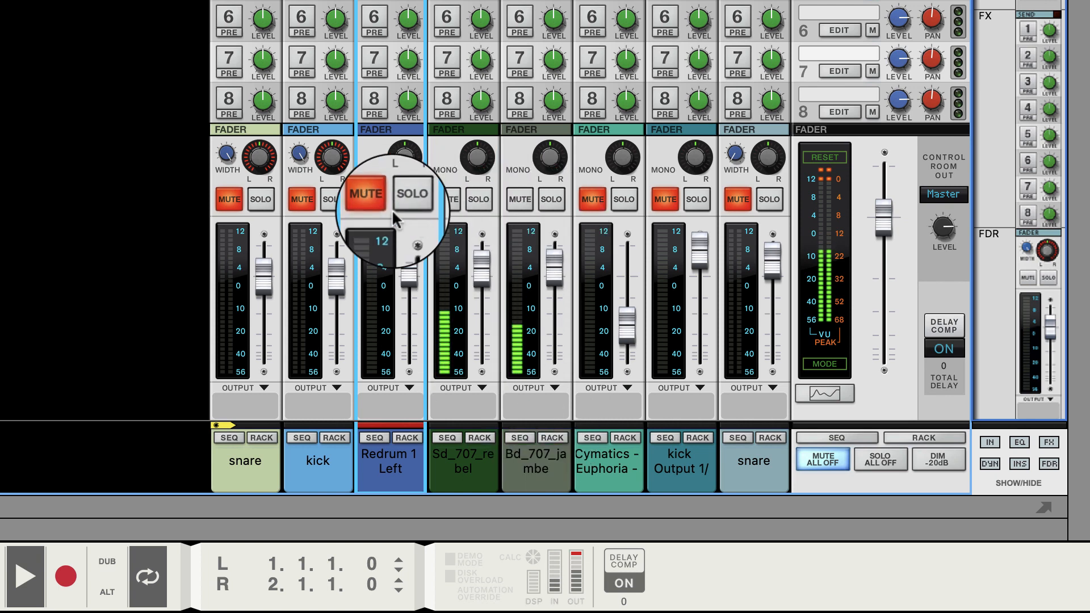
{"action": "left_click", "coordinate": [406, 199]}
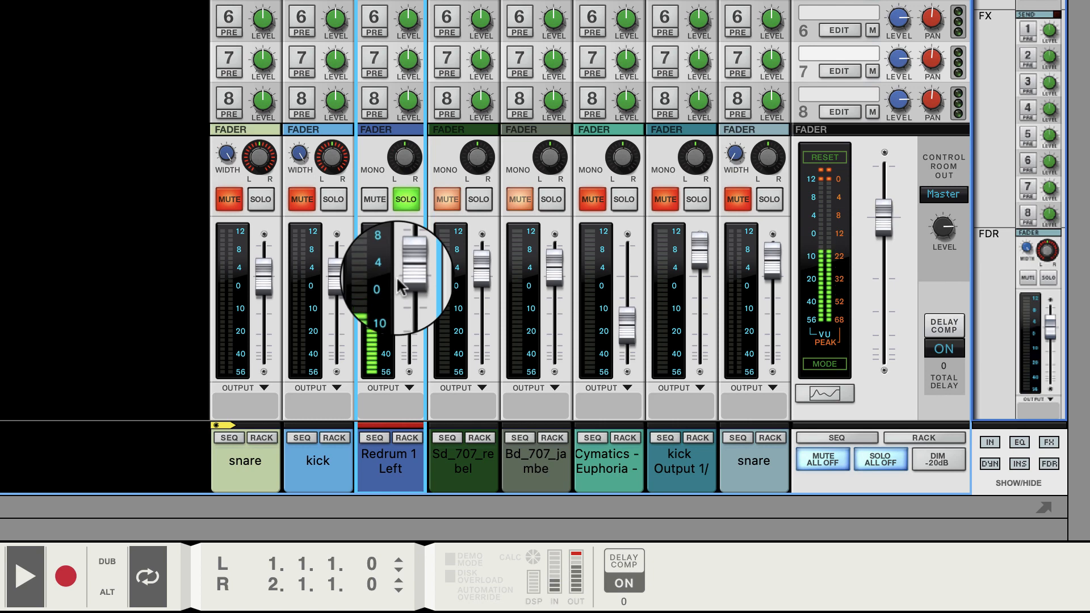
Step: Enlarge the sequencer area, extend the loop's right locator to bar 3 and zoom in on the looped bars
{"action": "key", "text": "F5"}
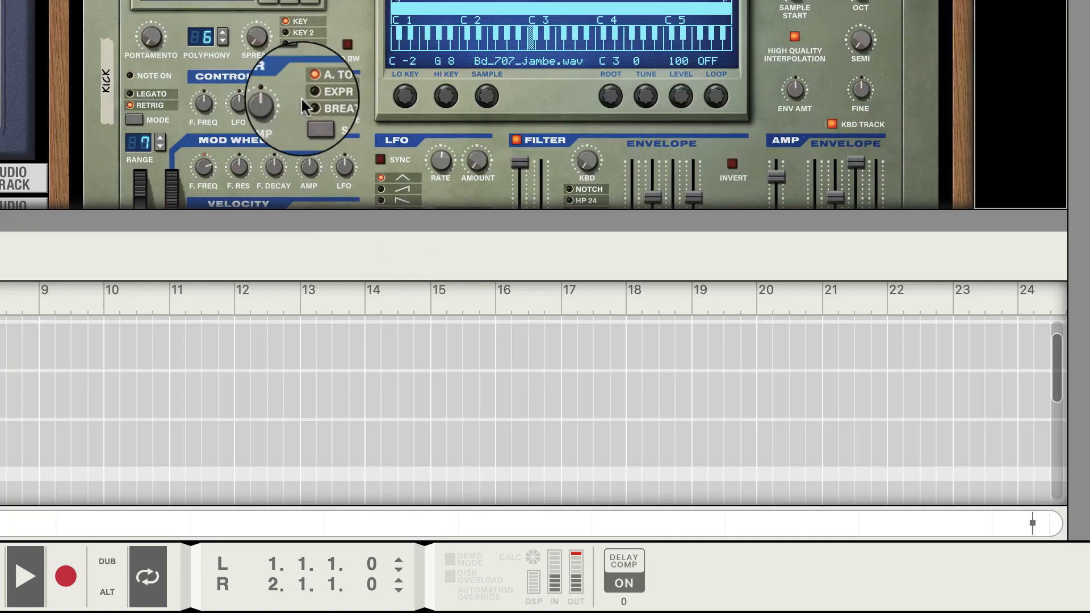
{"action": "scroll", "coordinate": [298, 98], "scroll_direction": "down", "scroll_amount": 10}
{"action": "scroll", "coordinate": [298, 97], "scroll_direction": "up", "scroll_amount": 4}
{"action": "scroll", "coordinate": [298, 97], "scroll_direction": "down", "scroll_amount": 1}
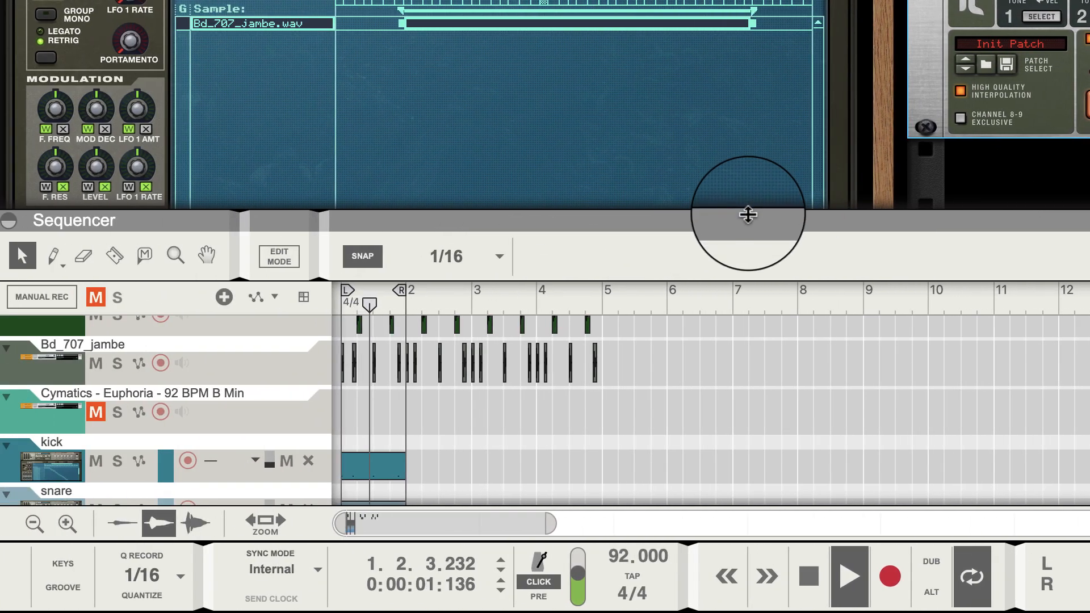
{"action": "left_click_drag", "start_coordinate": [747, 214], "coordinate": [754, 34]}
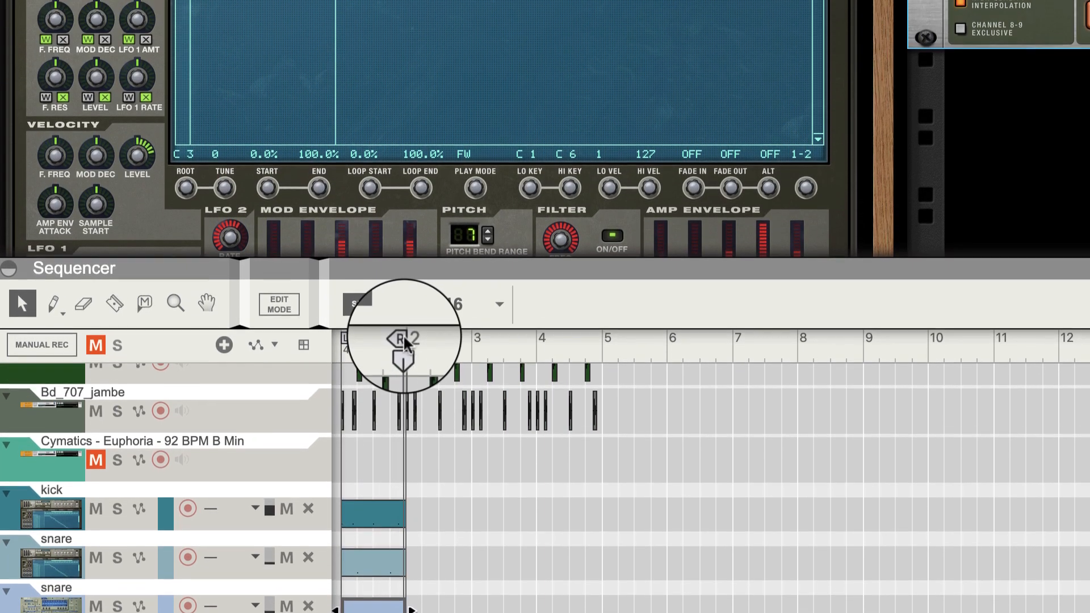
{"action": "left_click_drag", "start_coordinate": [404, 210], "coordinate": [471, 213]}
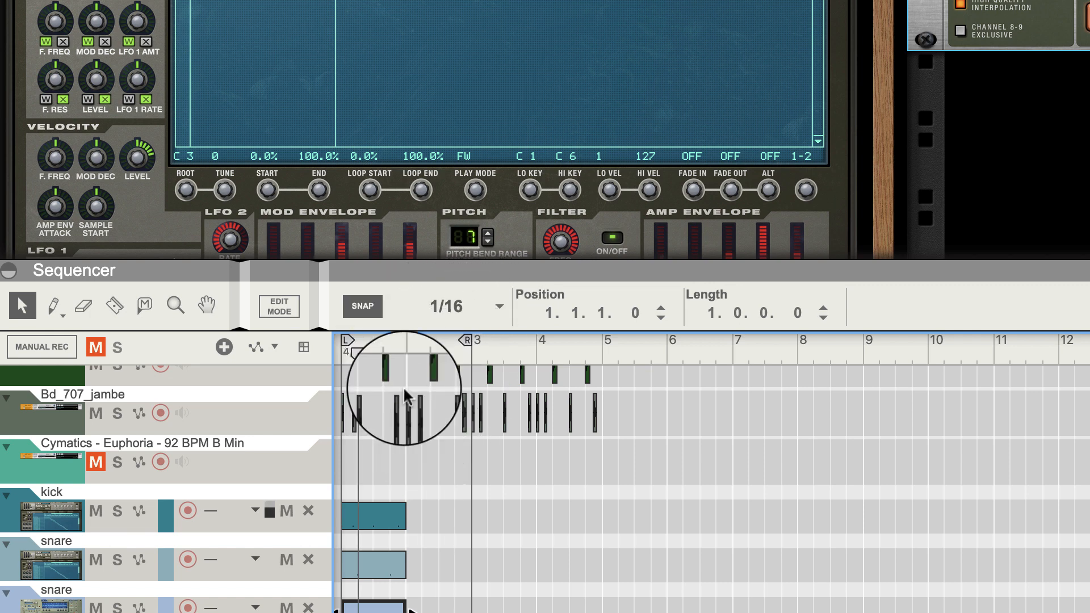
{"action": "scroll", "coordinate": [402, 398], "scroll_direction": "up", "scroll_amount": 3}
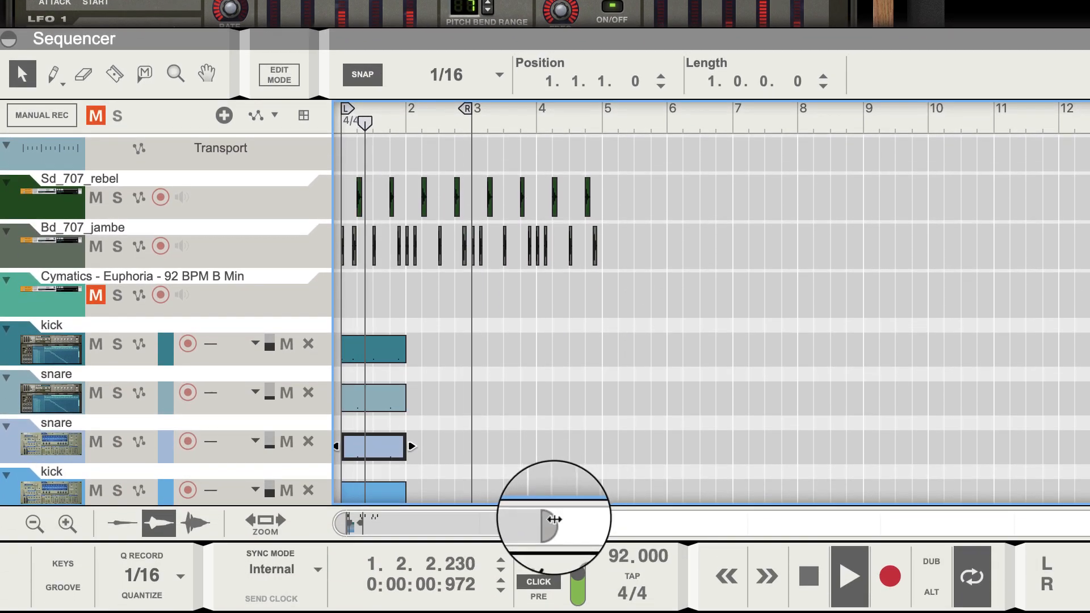
{"action": "left_click_drag", "start_coordinate": [554, 520], "coordinate": [390, 523]}
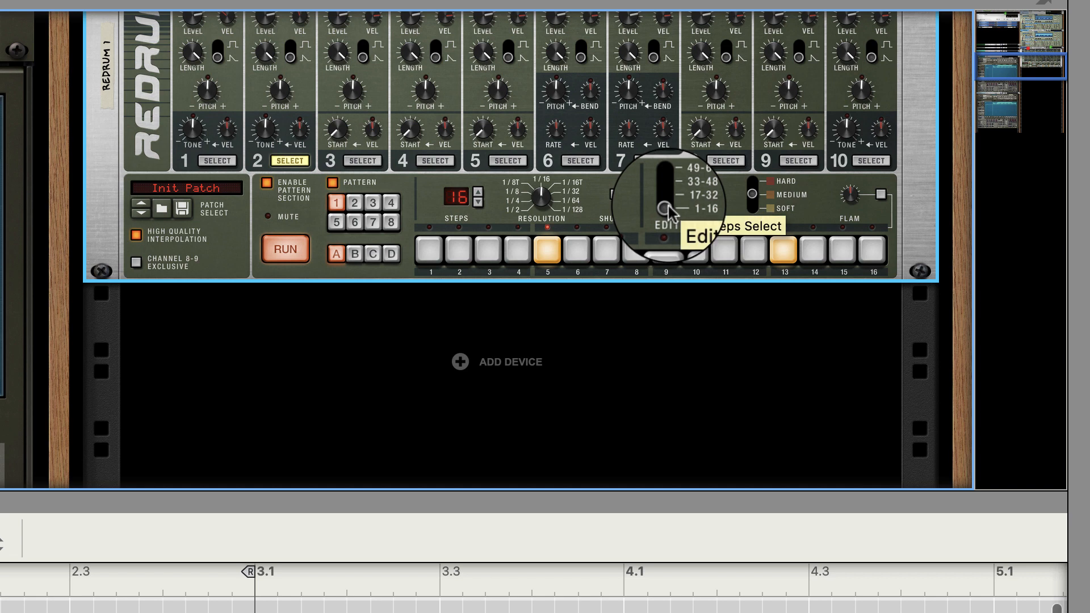
Step: Extend the Redrum pattern to 32 steps and bring up steps 17-32 for editing, with the whole device in view
{"action": "left_click", "coordinate": [669, 200]}
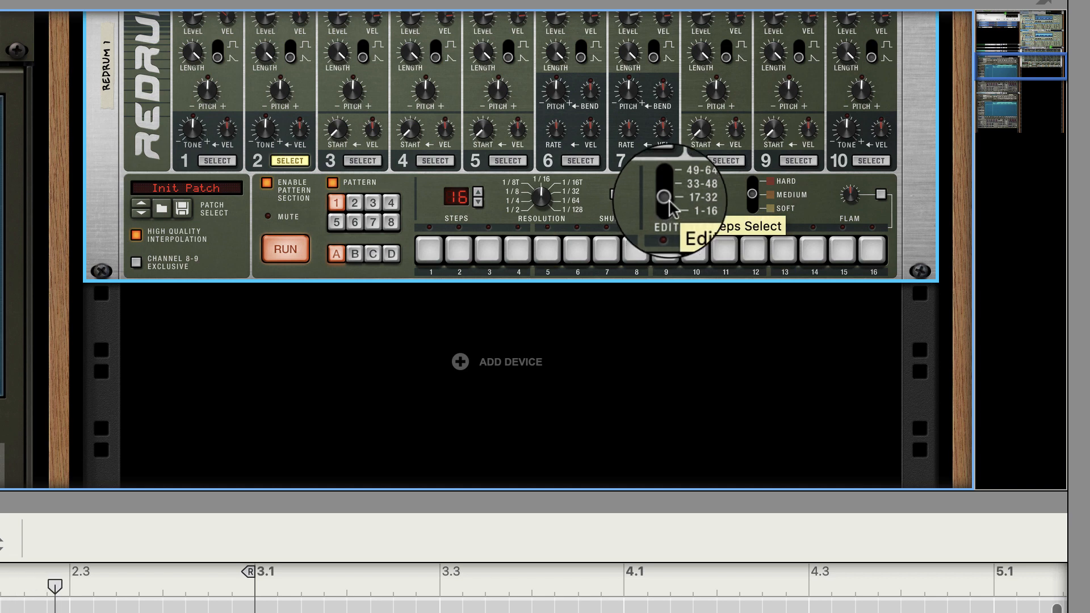
{"action": "left_click", "coordinate": [478, 203]}
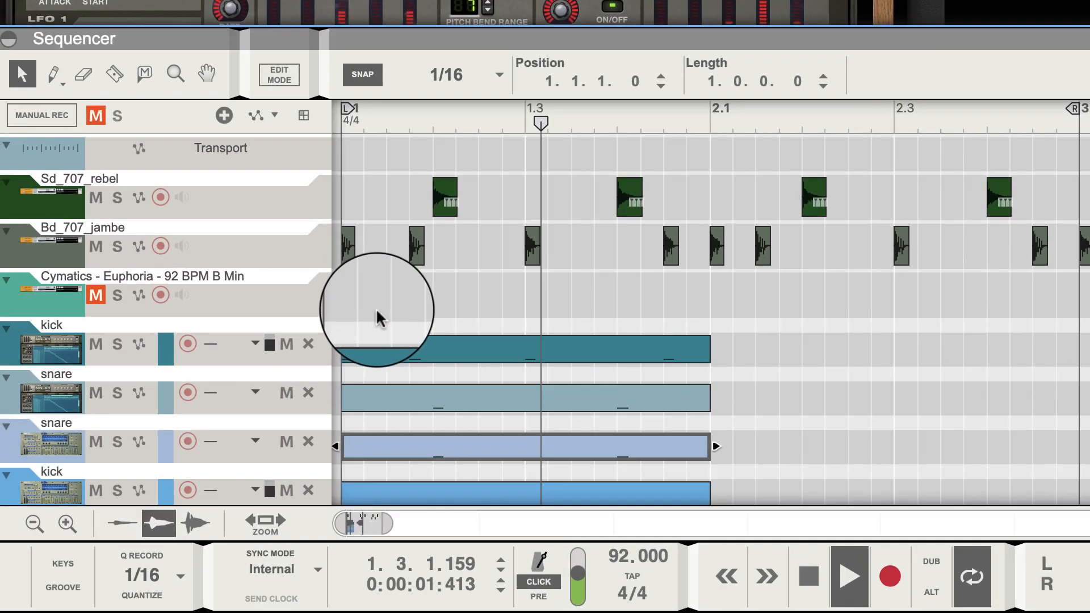
{"action": "left_click", "coordinate": [377, 309]}
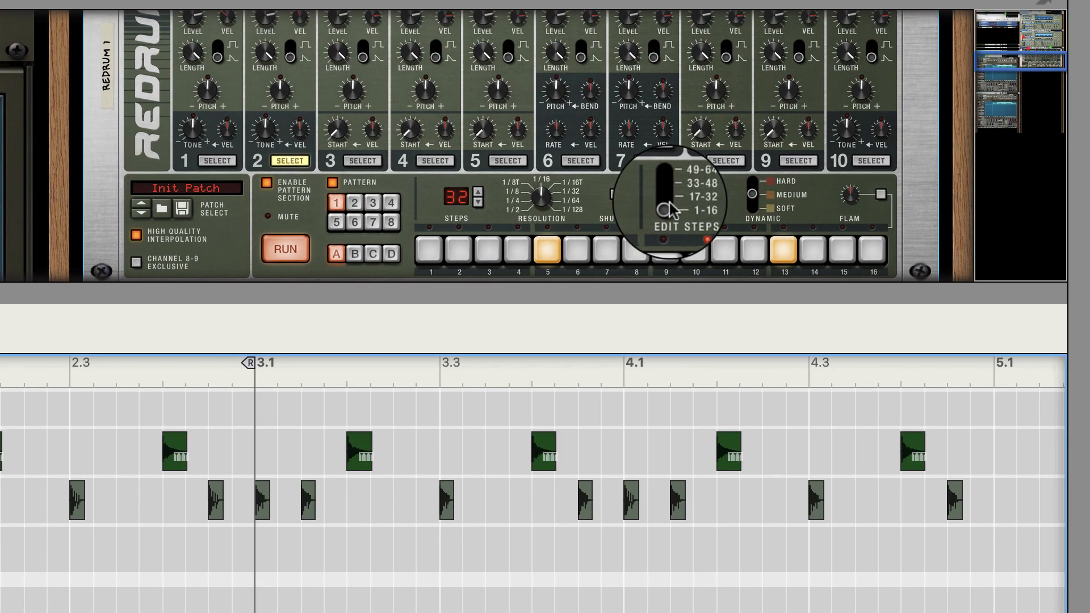
{"action": "left_click", "coordinate": [1006, 16]}
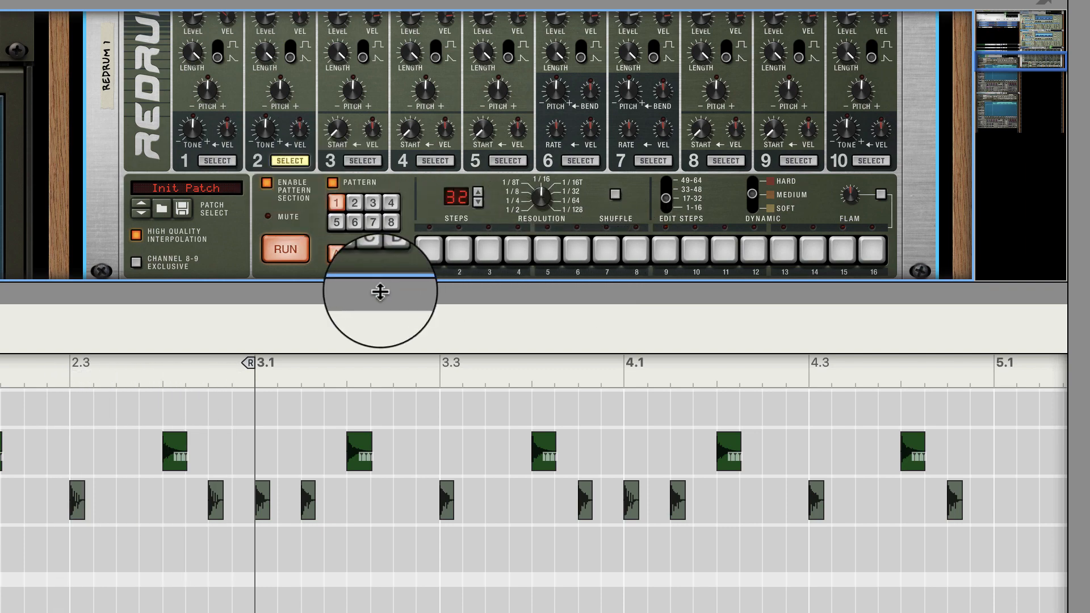
{"action": "left_click_drag", "start_coordinate": [380, 291], "coordinate": [396, 554]}
{"action": "scroll", "coordinate": [397, 403], "scroll_direction": "up", "scroll_amount": 5}
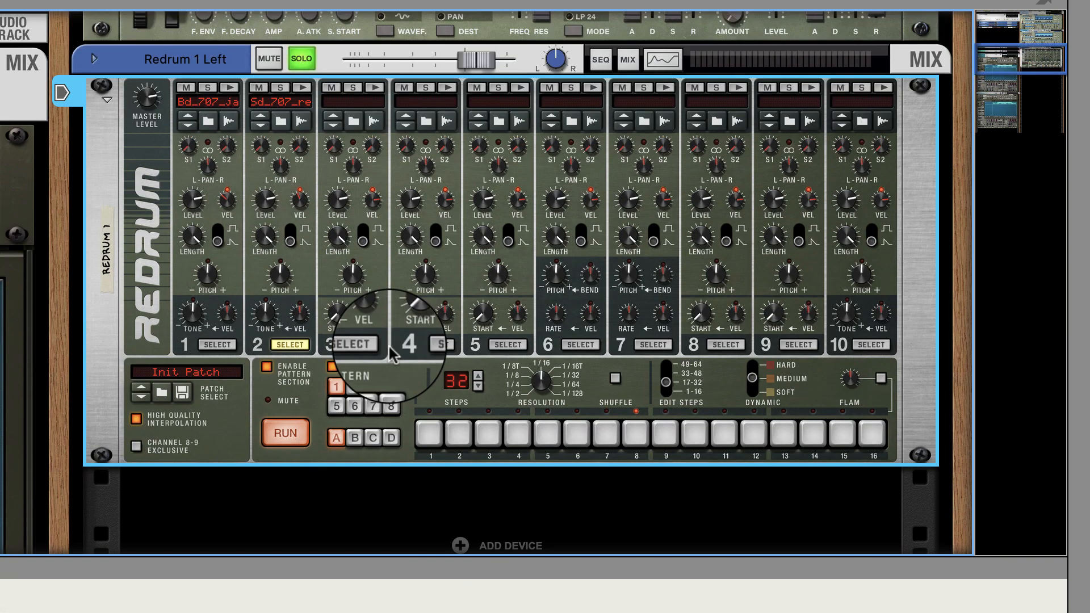
Step: On Redrum's 17-32 page, program the snare on step buttons 5 and 13 and the kick on 1, 7 and 15
{"action": "scroll", "coordinate": [391, 353], "scroll_direction": "down", "scroll_amount": 3}
{"action": "left_click", "coordinate": [542, 325]}
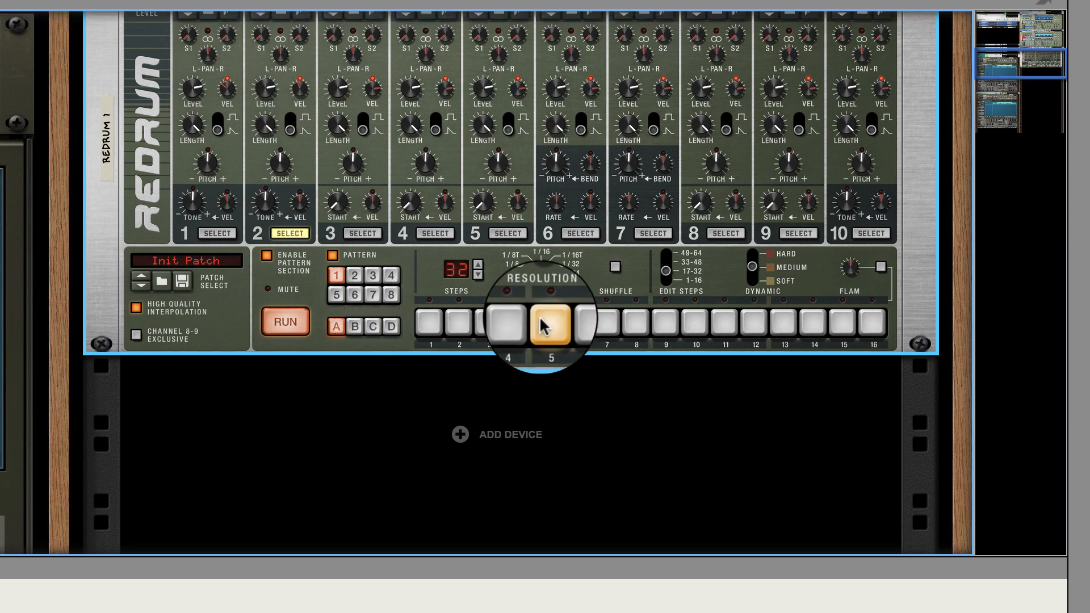
{"action": "left_click", "coordinate": [783, 322]}
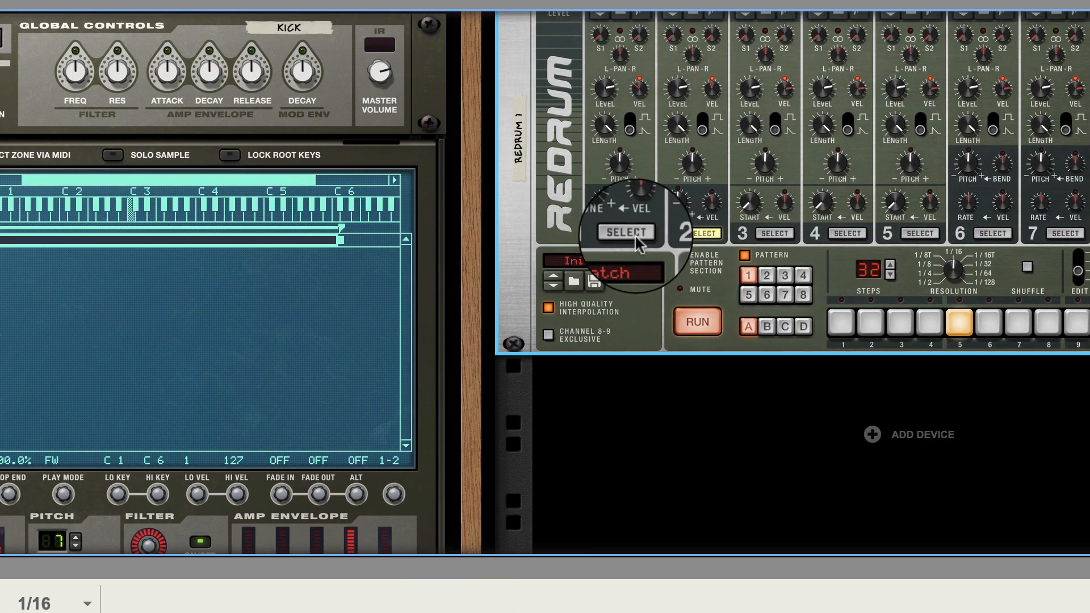
{"action": "left_click", "coordinate": [839, 324]}
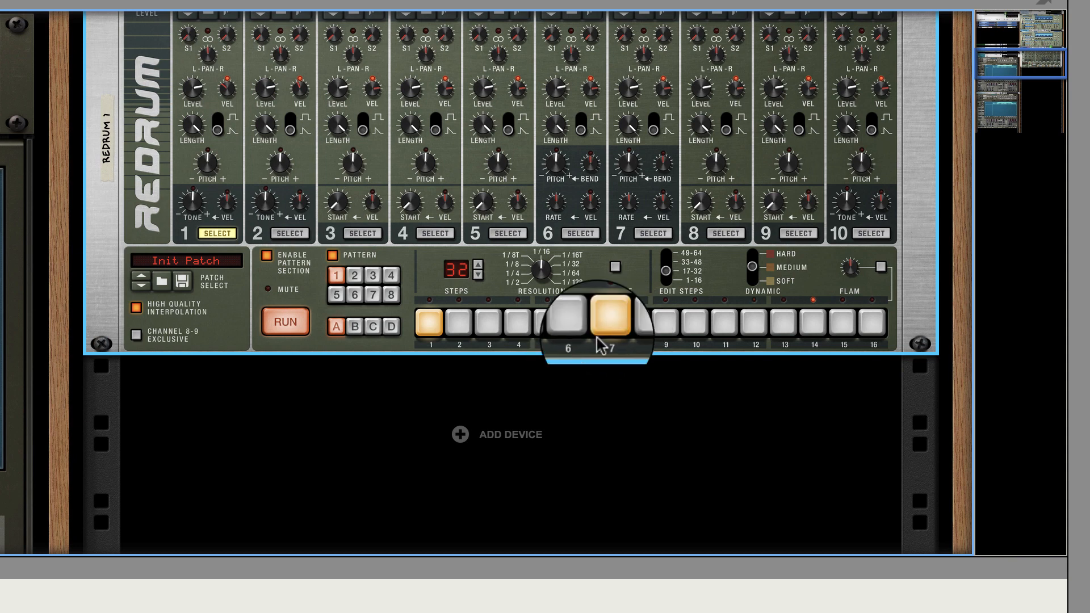
{"action": "left_click", "coordinate": [843, 323]}
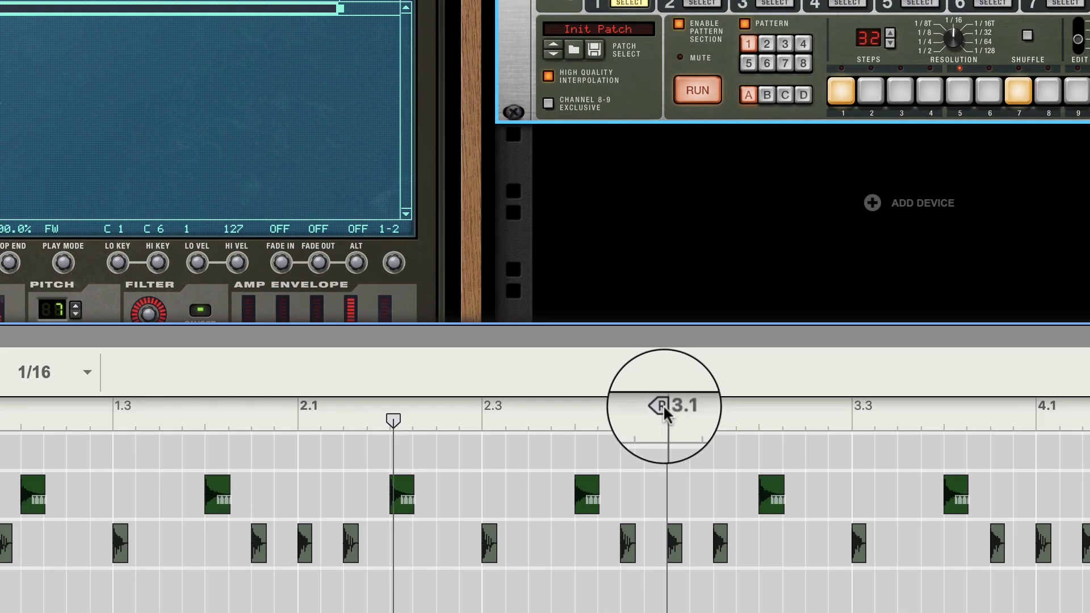
Step: Extend the loop's right locator to bar 4, lengthen the Redrum pattern to 48 steps and bring up steps 33-48 for editing
{"action": "left_click_drag", "start_coordinate": [663, 404], "coordinate": [1029, 447]}
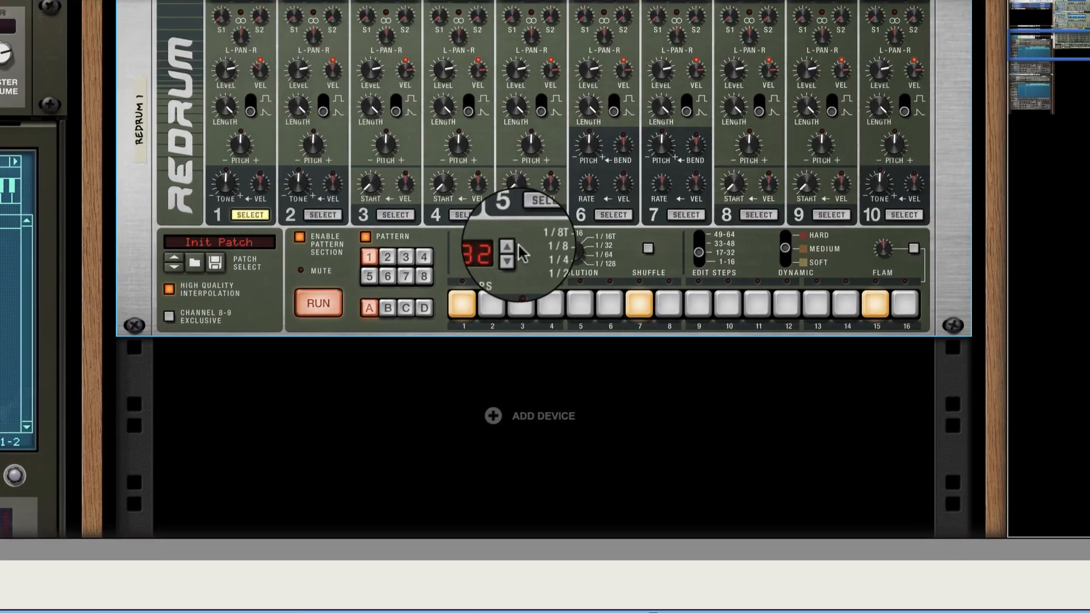
{"action": "left_click", "coordinate": [816, 75]}
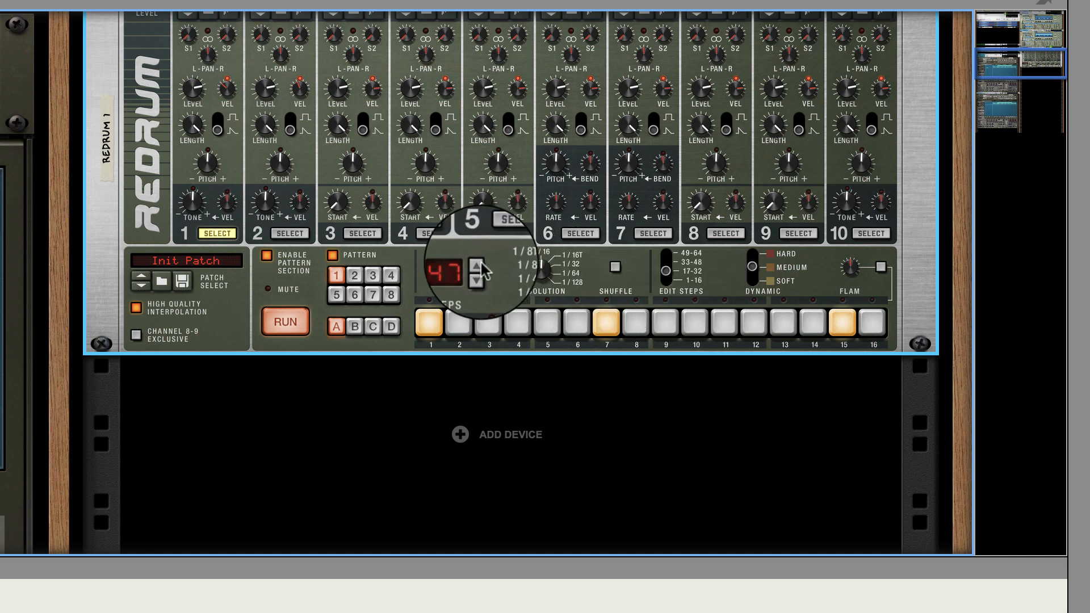
{"action": "left_click", "coordinate": [479, 263]}
{"action": "left_click", "coordinate": [673, 278]}
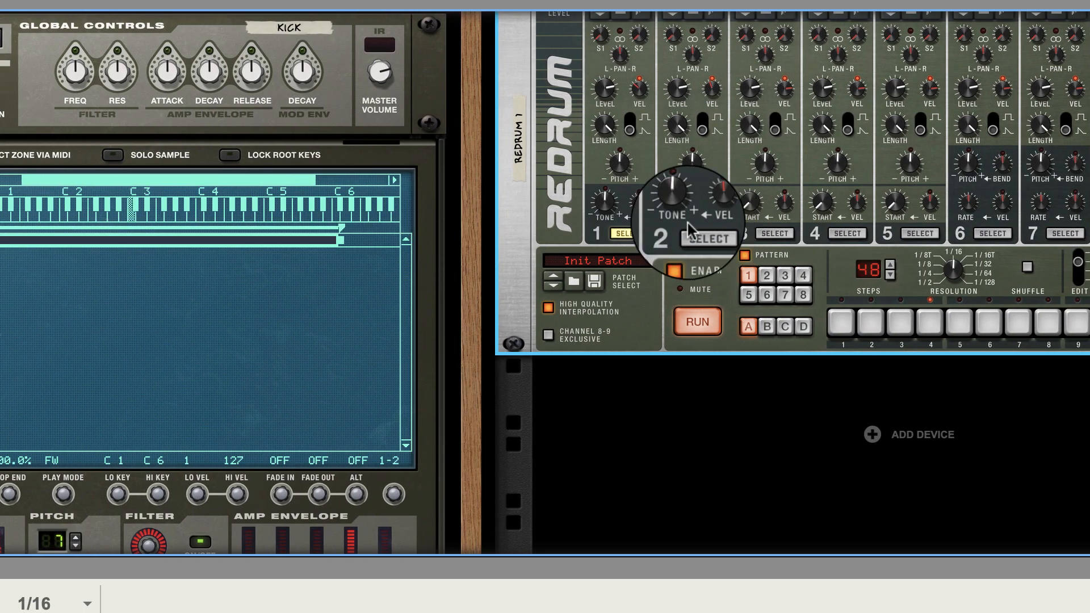
Step: On Redrum's 33-48 page, program the snare on step buttons 5 and 13 and the kick on 4, 11 and 15
{"action": "left_click", "coordinate": [290, 233]}
{"action": "left_click", "coordinate": [927, 322]}
{"action": "left_click", "coordinate": [783, 322]}
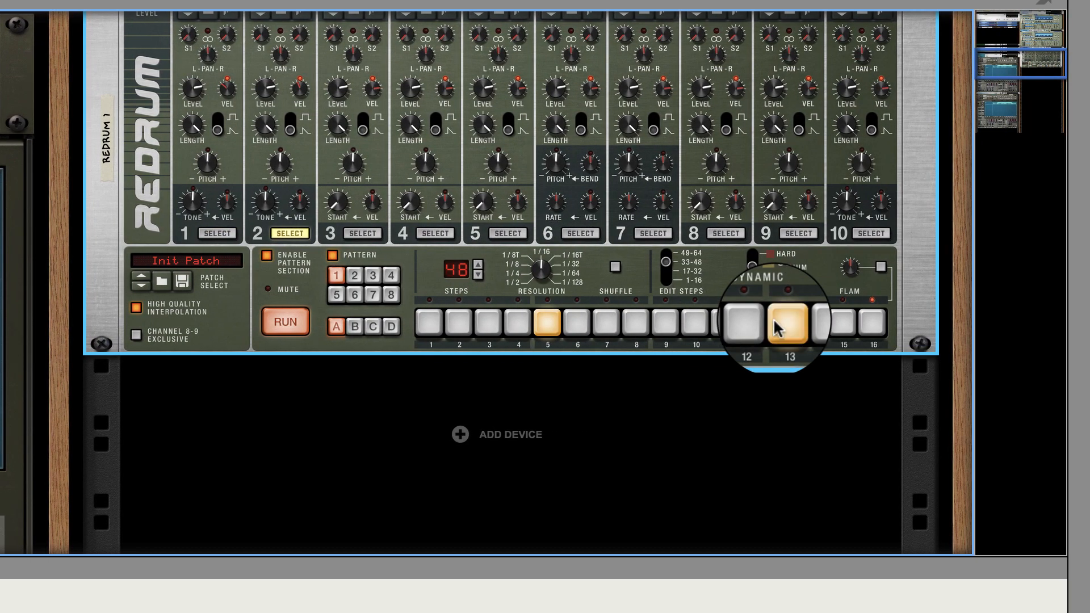
{"action": "left_click", "coordinate": [217, 233]}
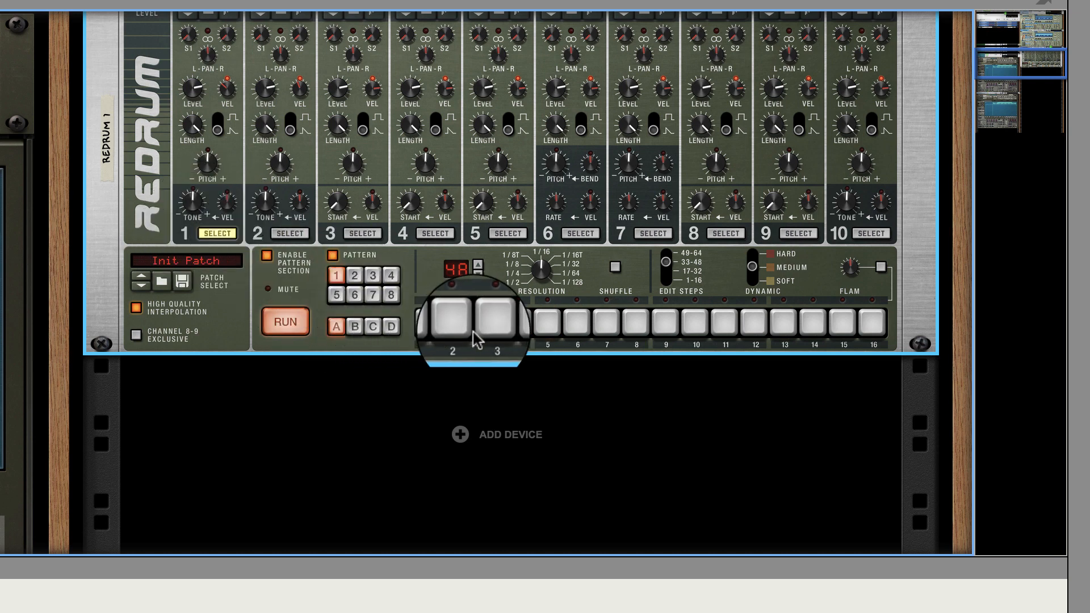
{"action": "left_click", "coordinate": [509, 334]}
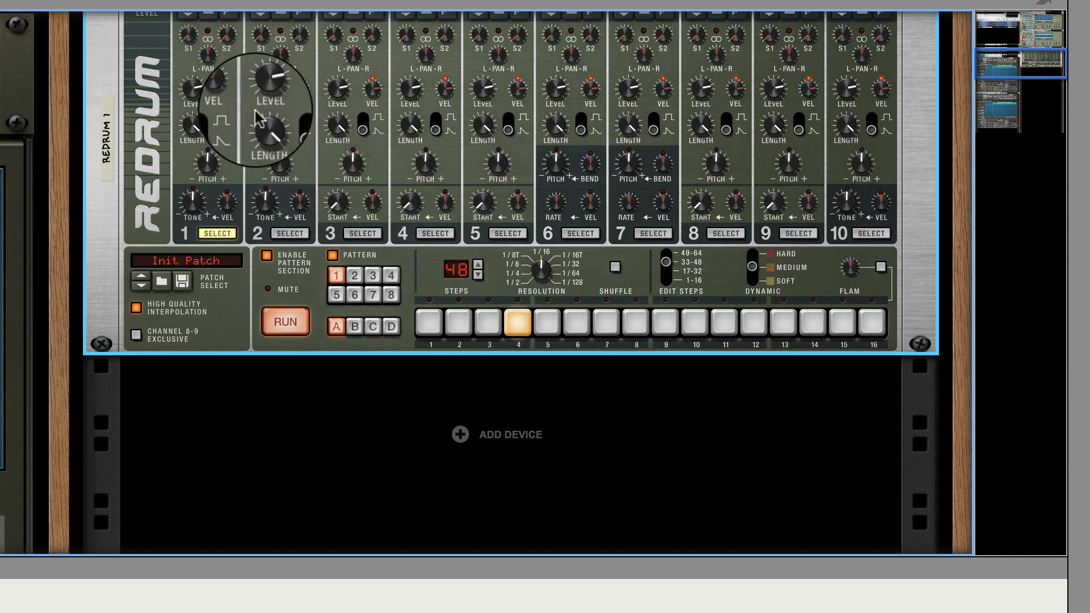
{"action": "left_click", "coordinate": [725, 322]}
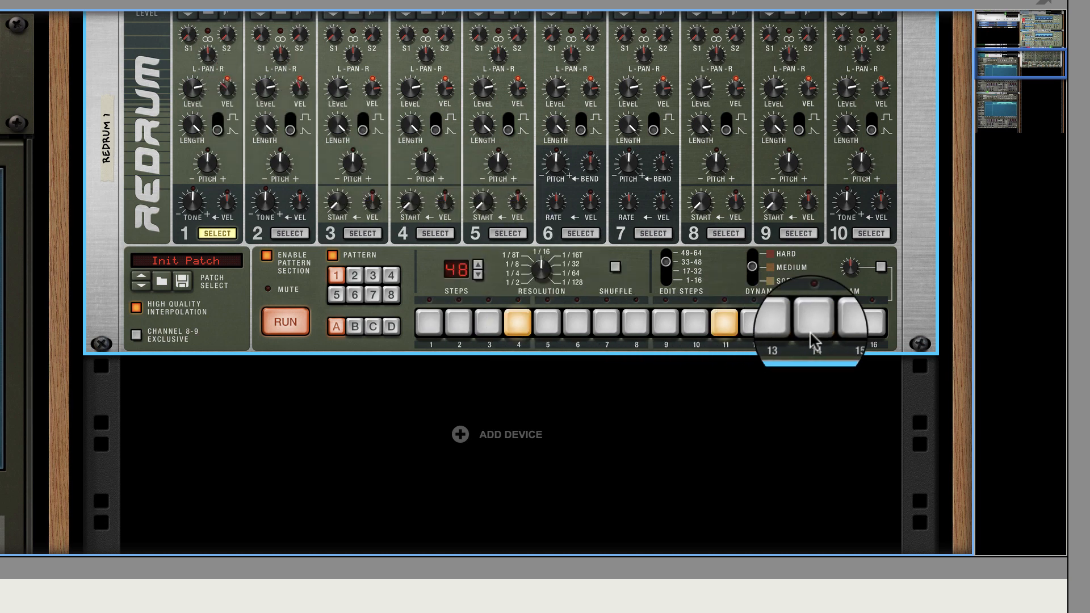
{"action": "left_click", "coordinate": [844, 322]}
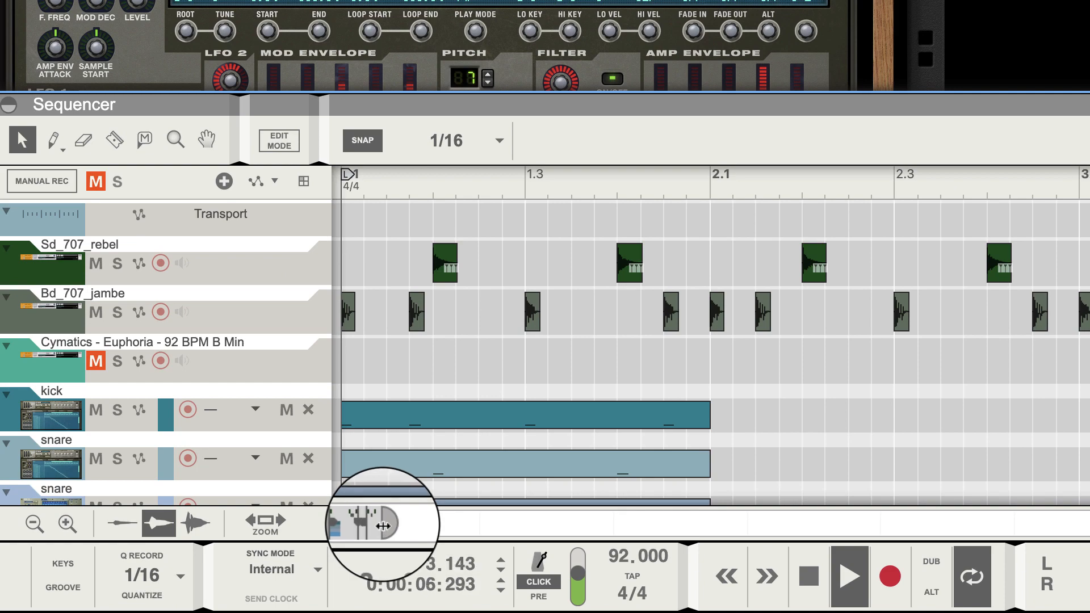
Step: Extend the loop's right locator to bar 5, lengthen the Redrum pattern to 64 steps and bring up steps 49-64 for editing
{"action": "left_click_drag", "start_coordinate": [383, 525], "coordinate": [402, 524]}
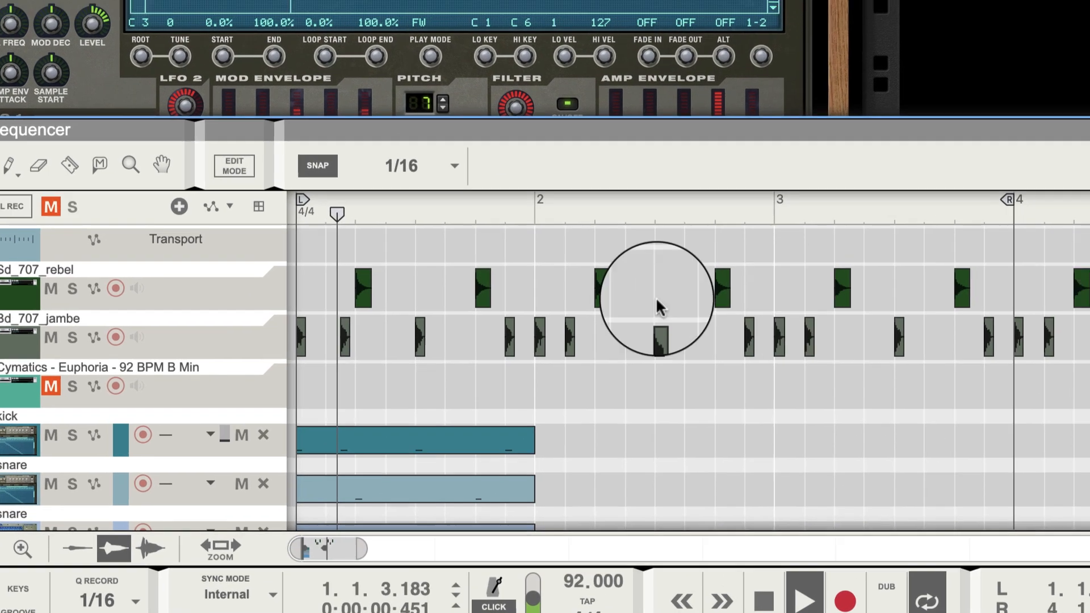
{"action": "left_click_drag", "start_coordinate": [1010, 198], "coordinate": [1089, 206]}
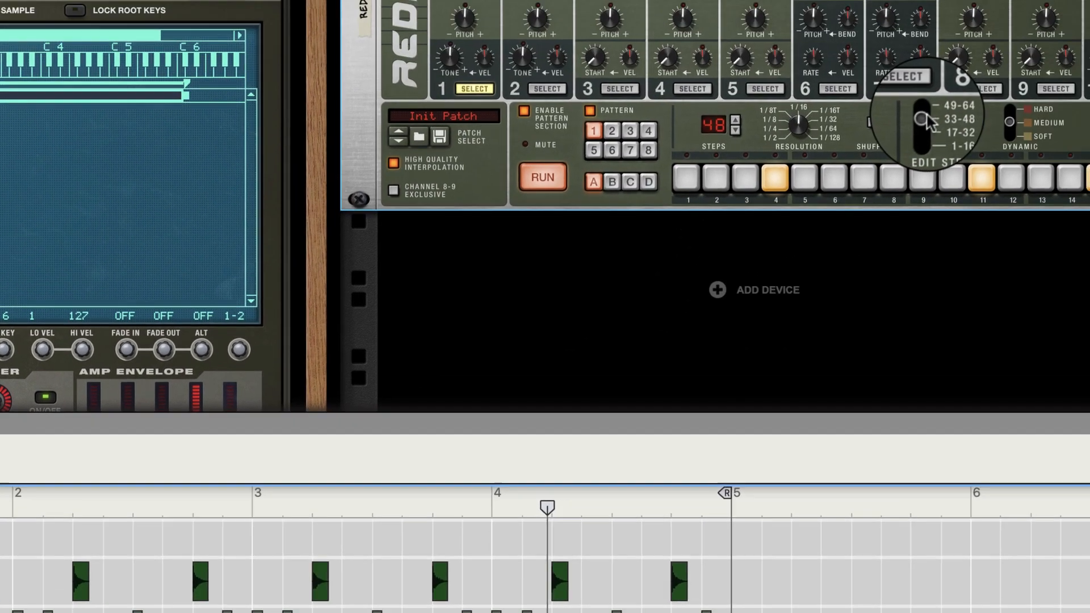
{"action": "left_click_drag", "start_coordinate": [925, 116], "coordinate": [924, 107]}
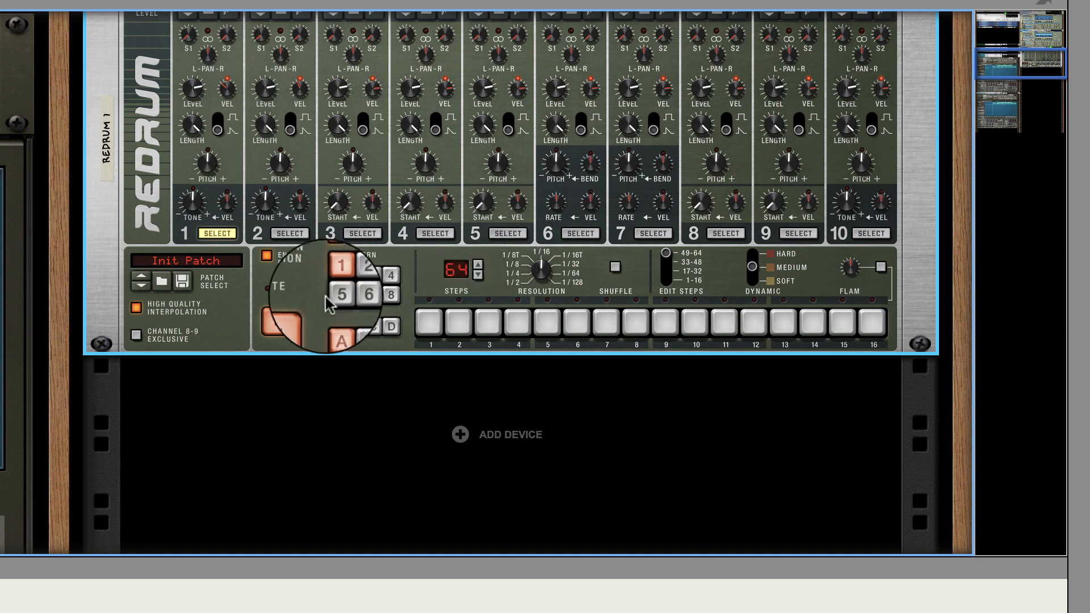
Step: On Redrum's 49-64 page, program the snare in channel 2 on step buttons 5 and 13
{"action": "scroll", "coordinate": [346, 284], "scroll_direction": "up", "scroll_amount": 2}
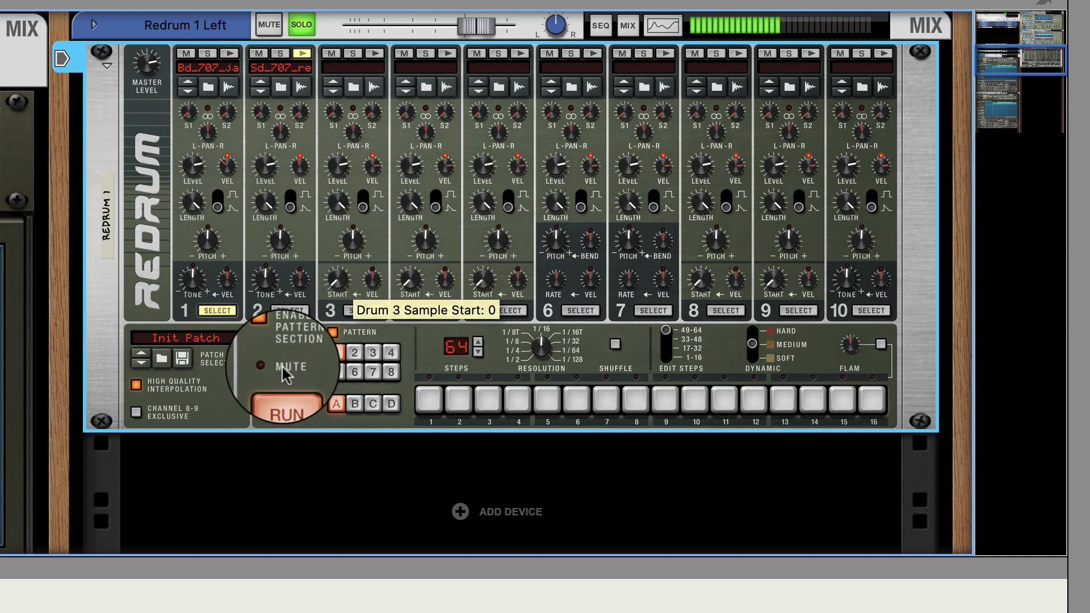
{"action": "left_click", "coordinate": [290, 310]}
{"action": "left_click", "coordinate": [547, 400]}
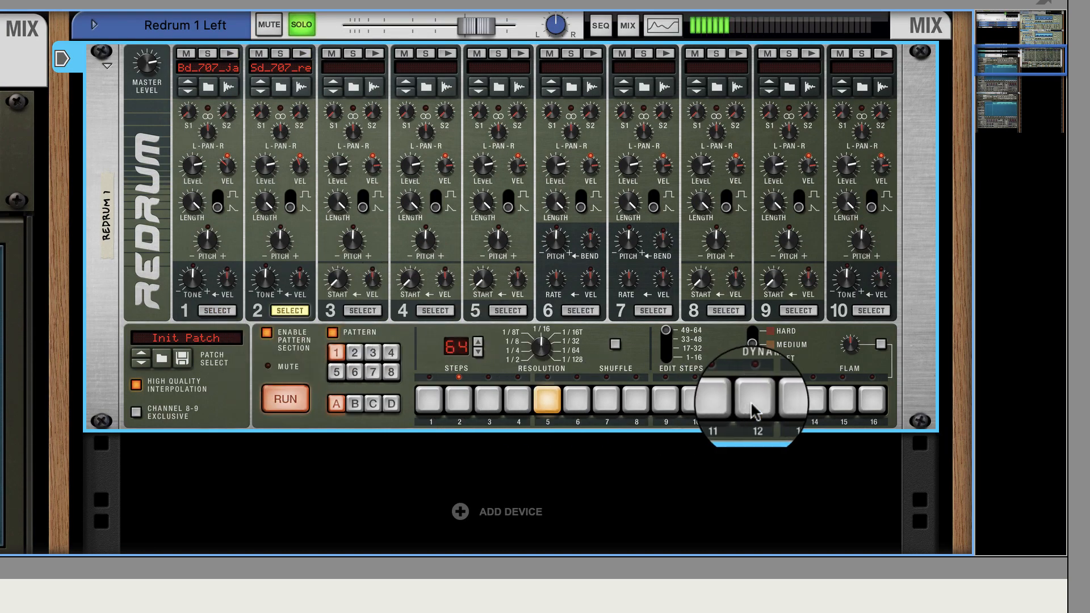
{"action": "left_click", "coordinate": [783, 400]}
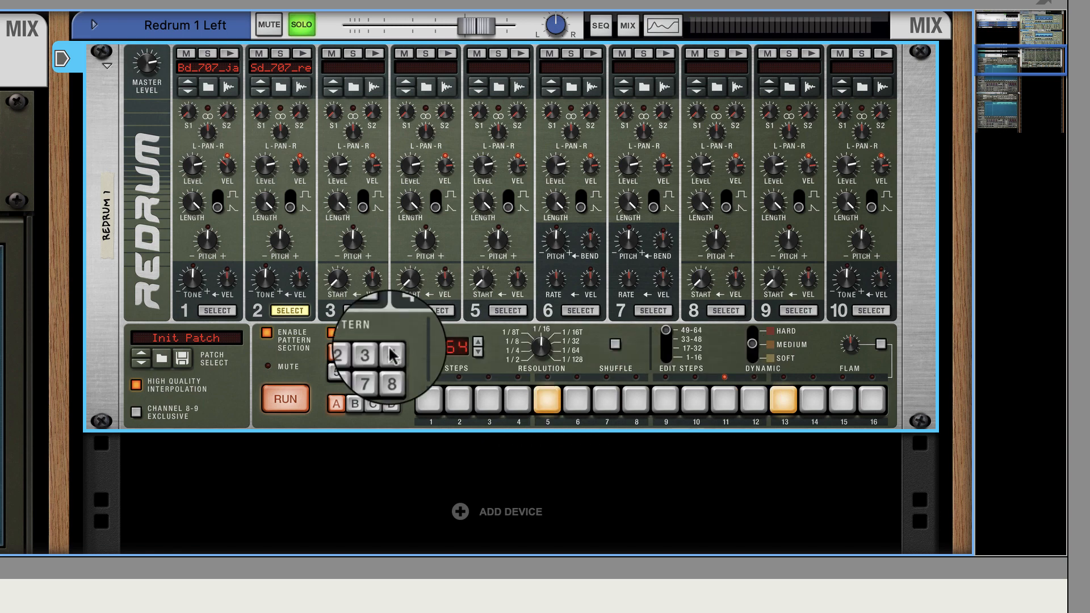
{"action": "left_click", "coordinate": [842, 400]}
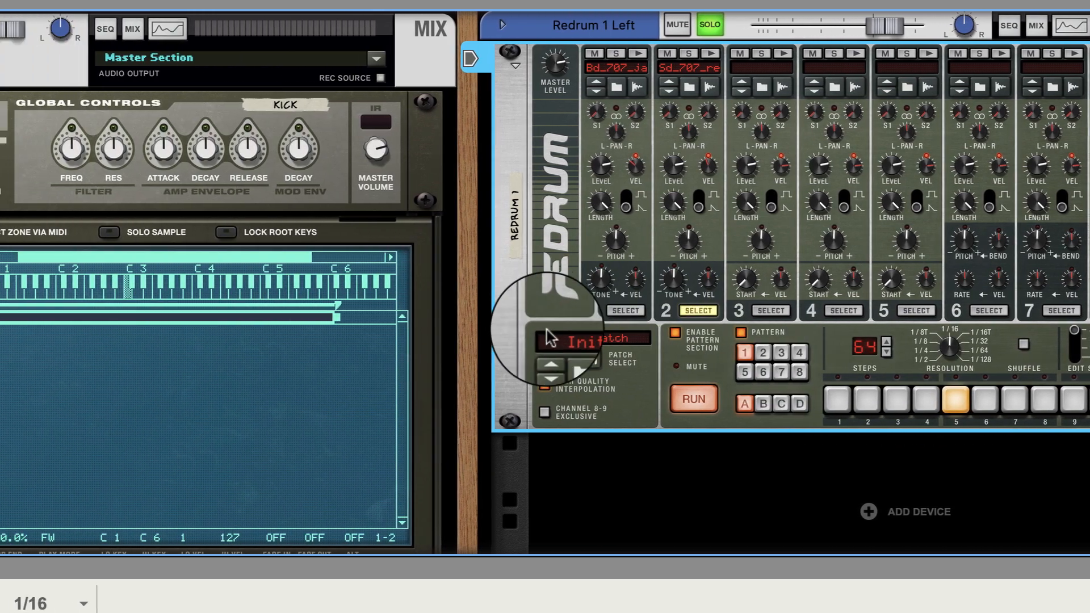
Step: On Redrum's 49-64 page, program the kick in channel 1 on step buttons 1, 7, 11 and 15
{"action": "left_click", "coordinate": [372, 311]}
{"action": "left_click", "coordinate": [710, 399]}
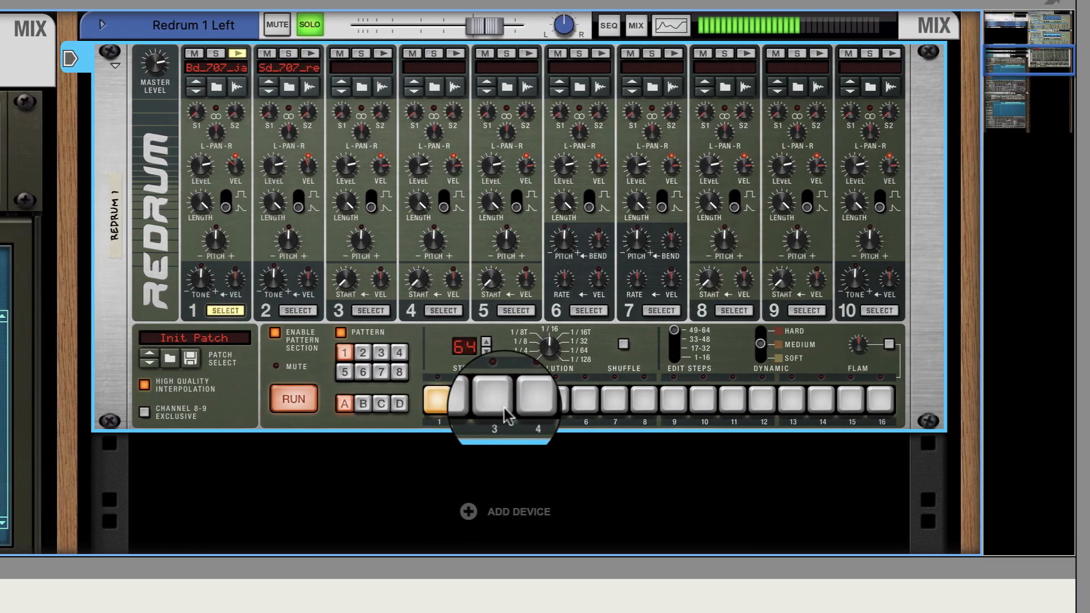
{"action": "left_click", "coordinate": [886, 400]}
{"action": "left_click", "coordinate": [1006, 400]}
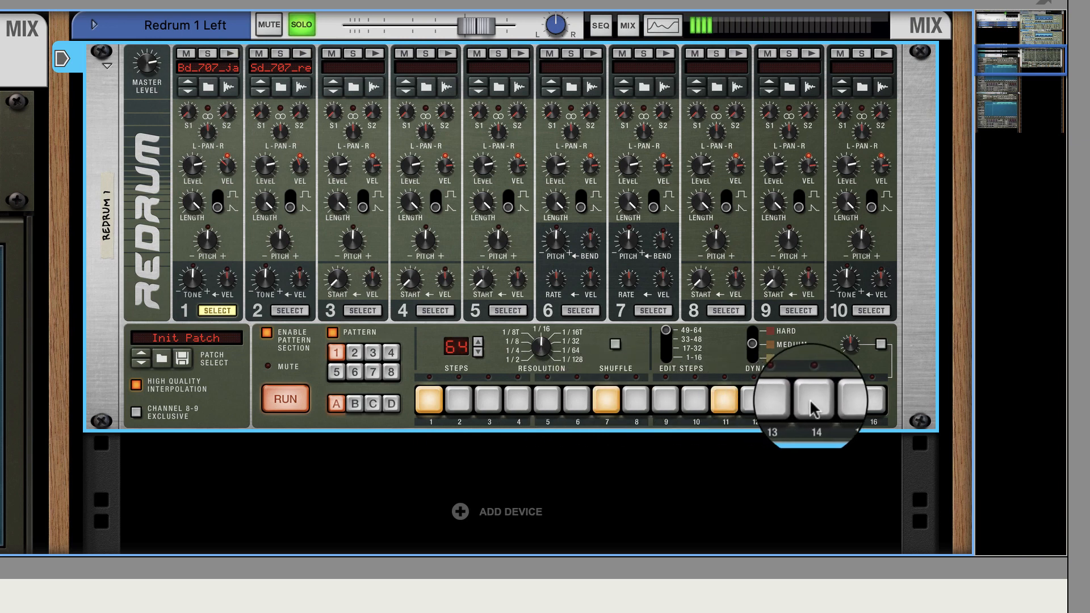
{"action": "left_click", "coordinate": [842, 400]}
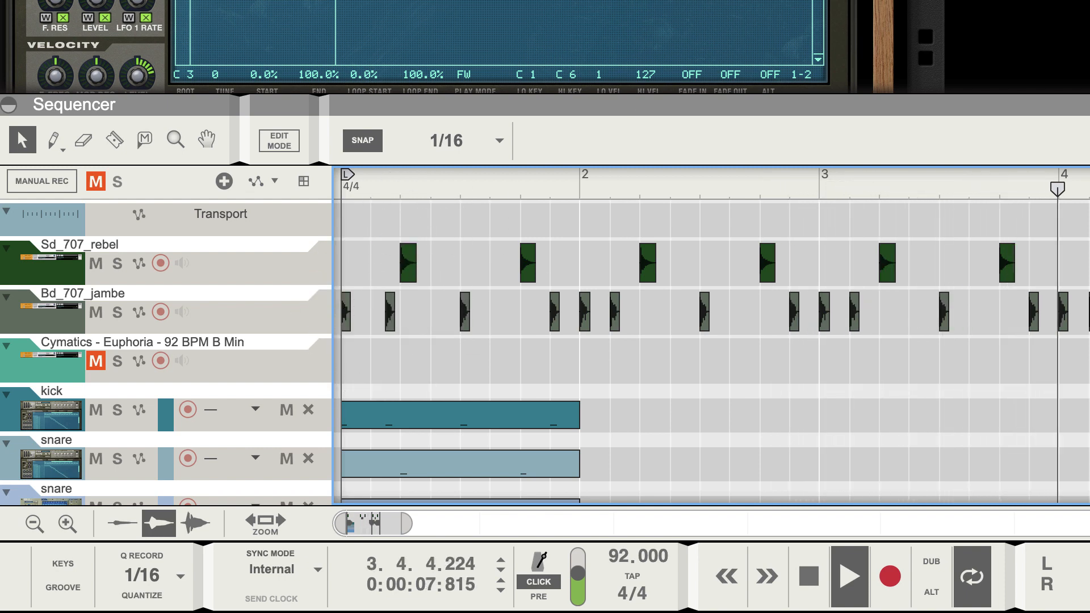
Step: Open the Bd_707_jambe kick audio clip for editing and examine its waveform around the start of bar 3
{"action": "double_click", "coordinate": [481, 413]}
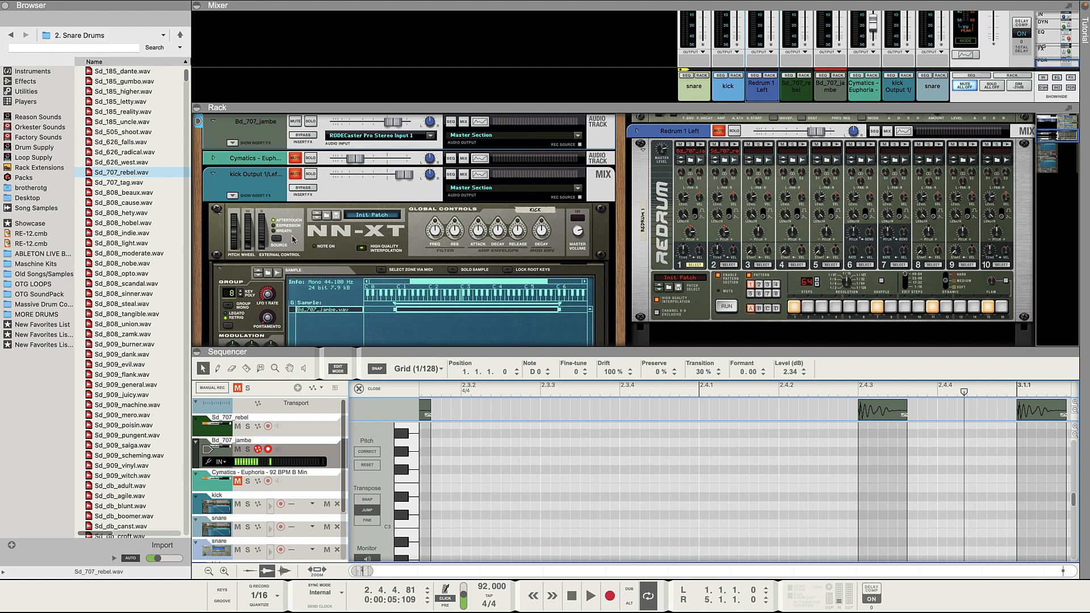
{"action": "scroll", "coordinate": [293, 239], "scroll_direction": "up", "scroll_amount": 1}
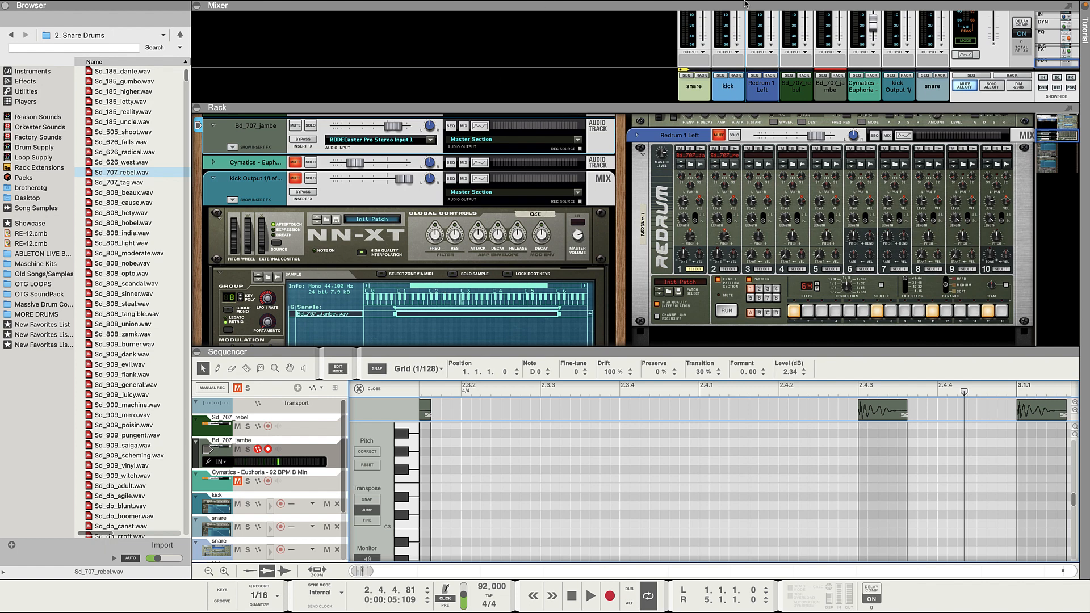
{"action": "left_click", "coordinate": [890, 7]}
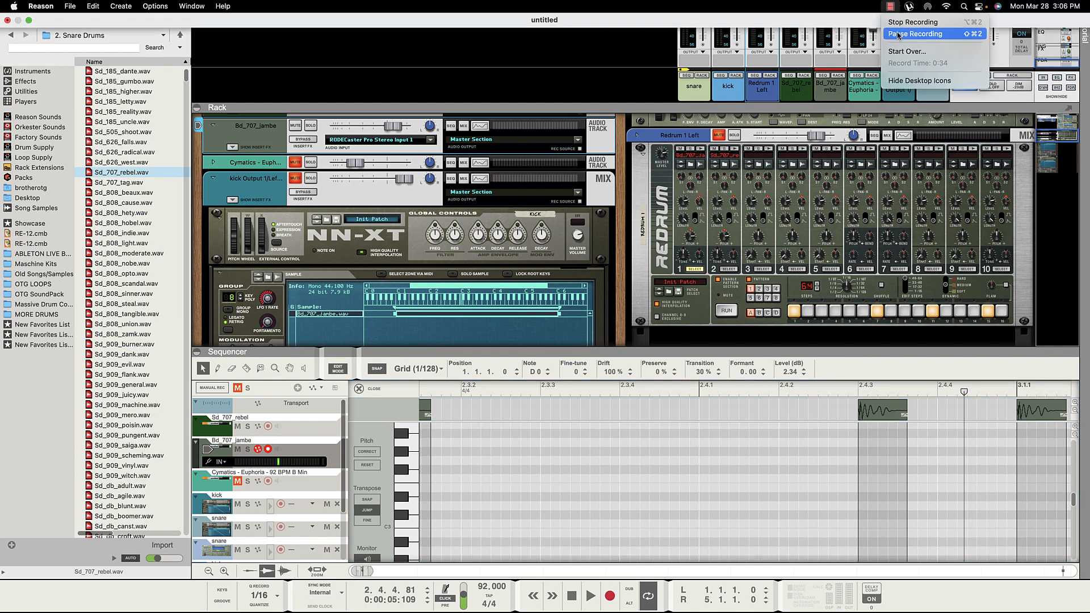